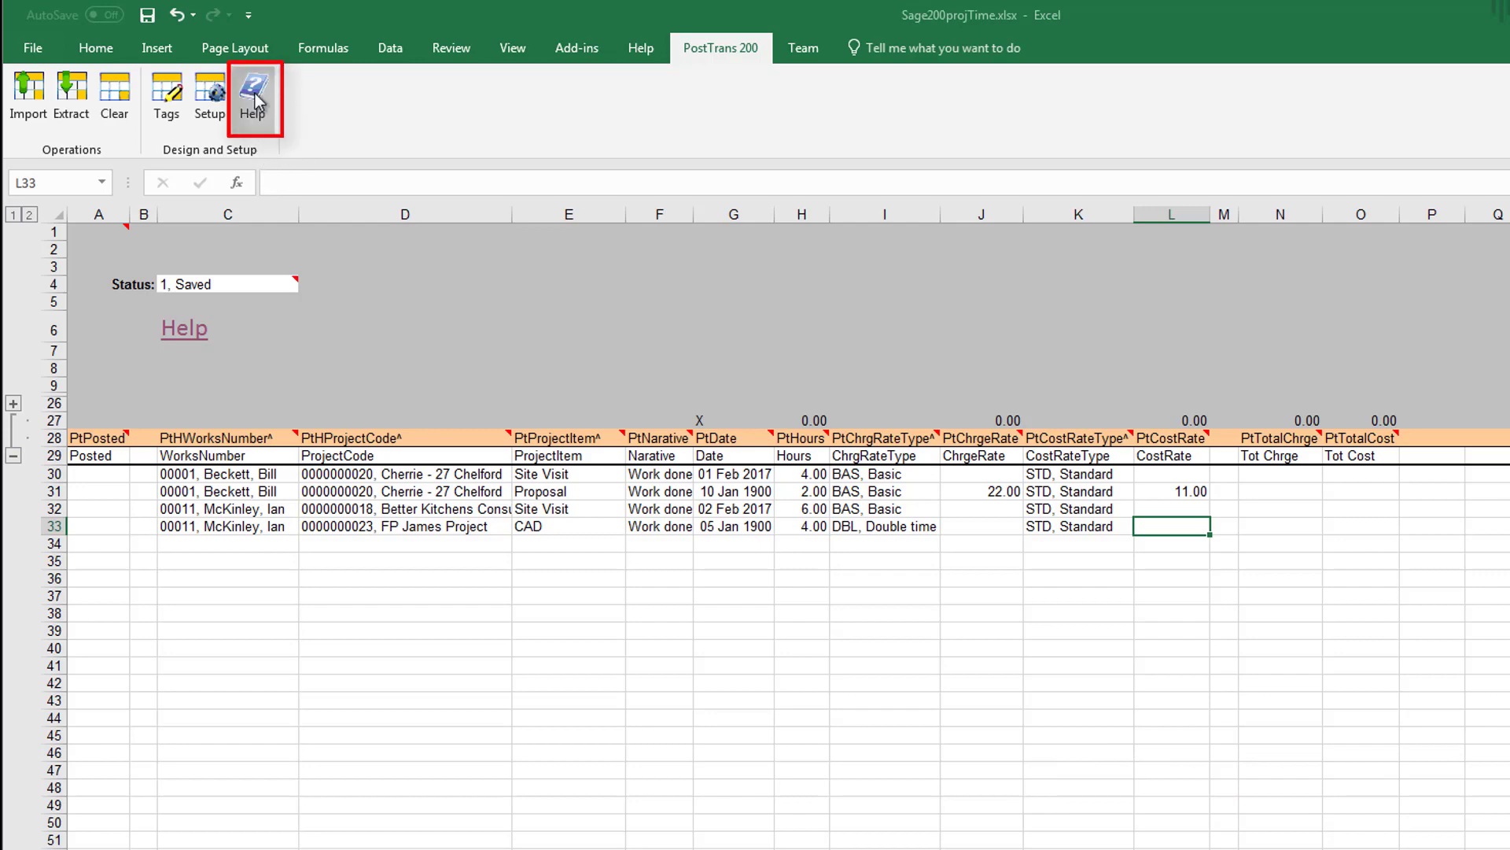
Search the add-in's example templates for "time" and close the help window
left_click(256, 94)
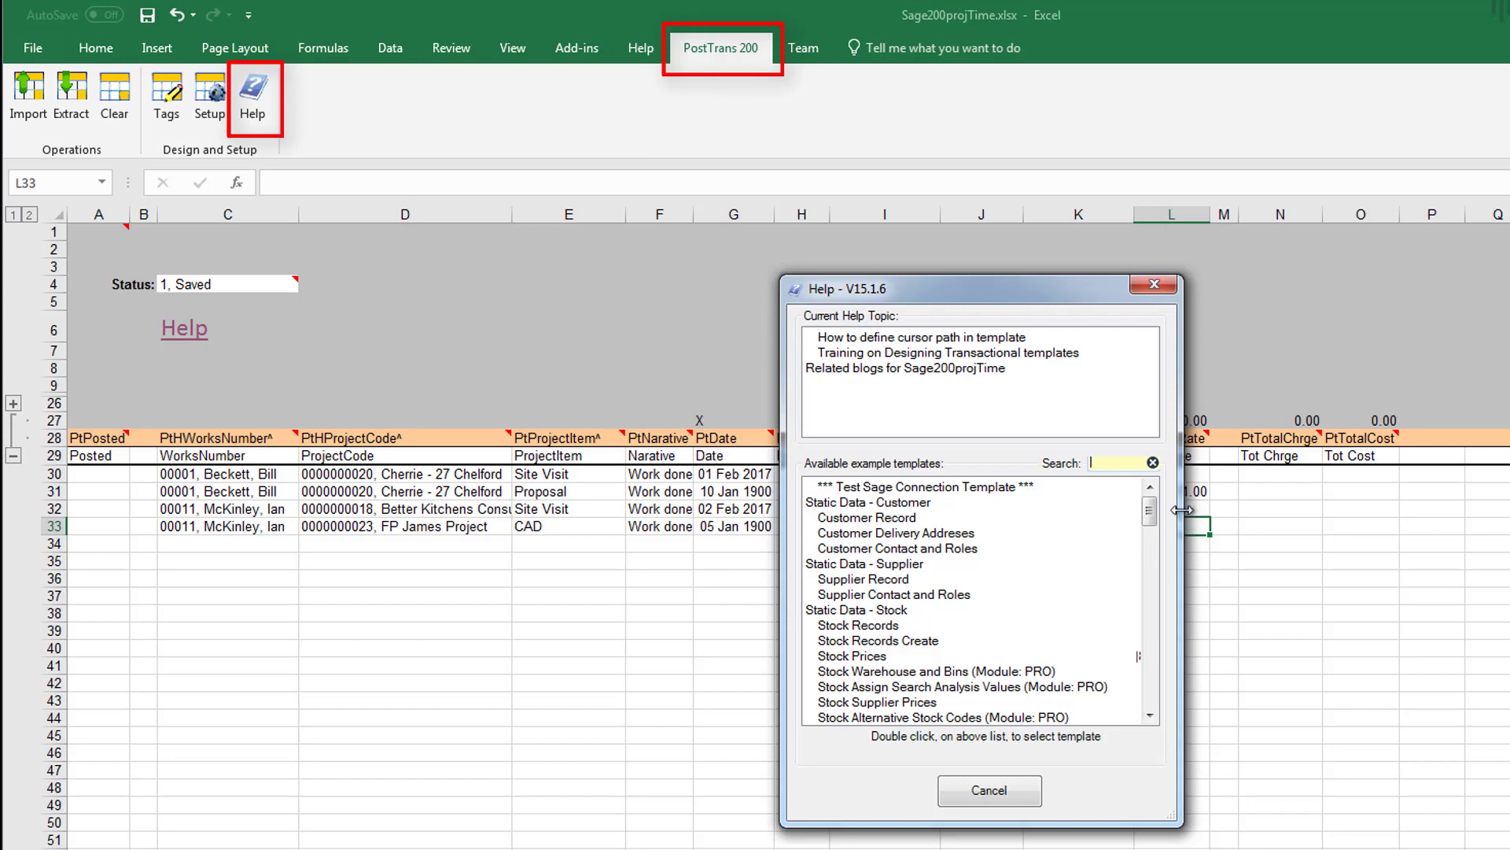
type("time")
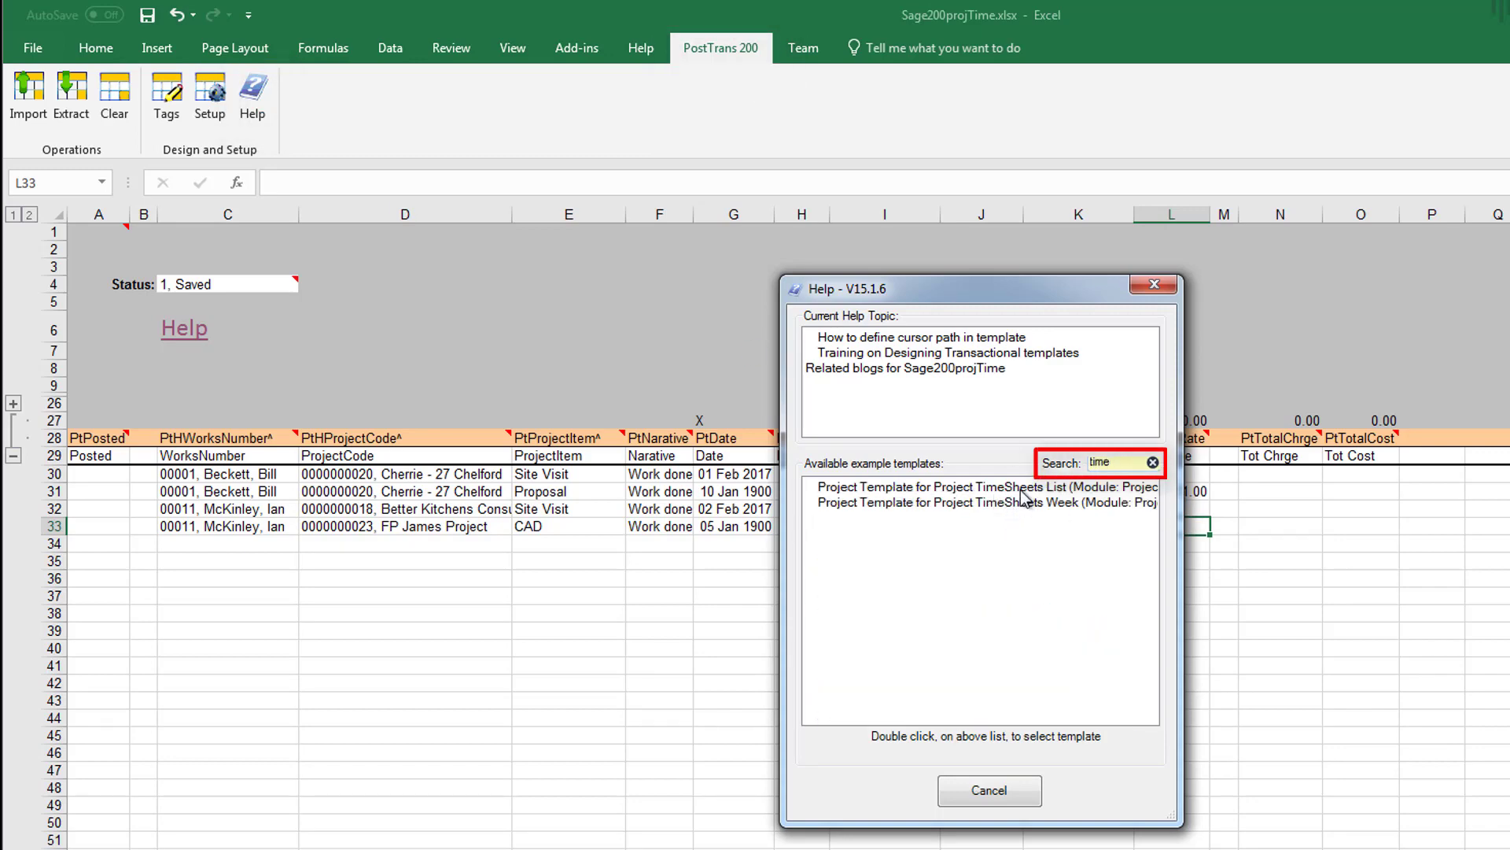
left_click(1010, 795)
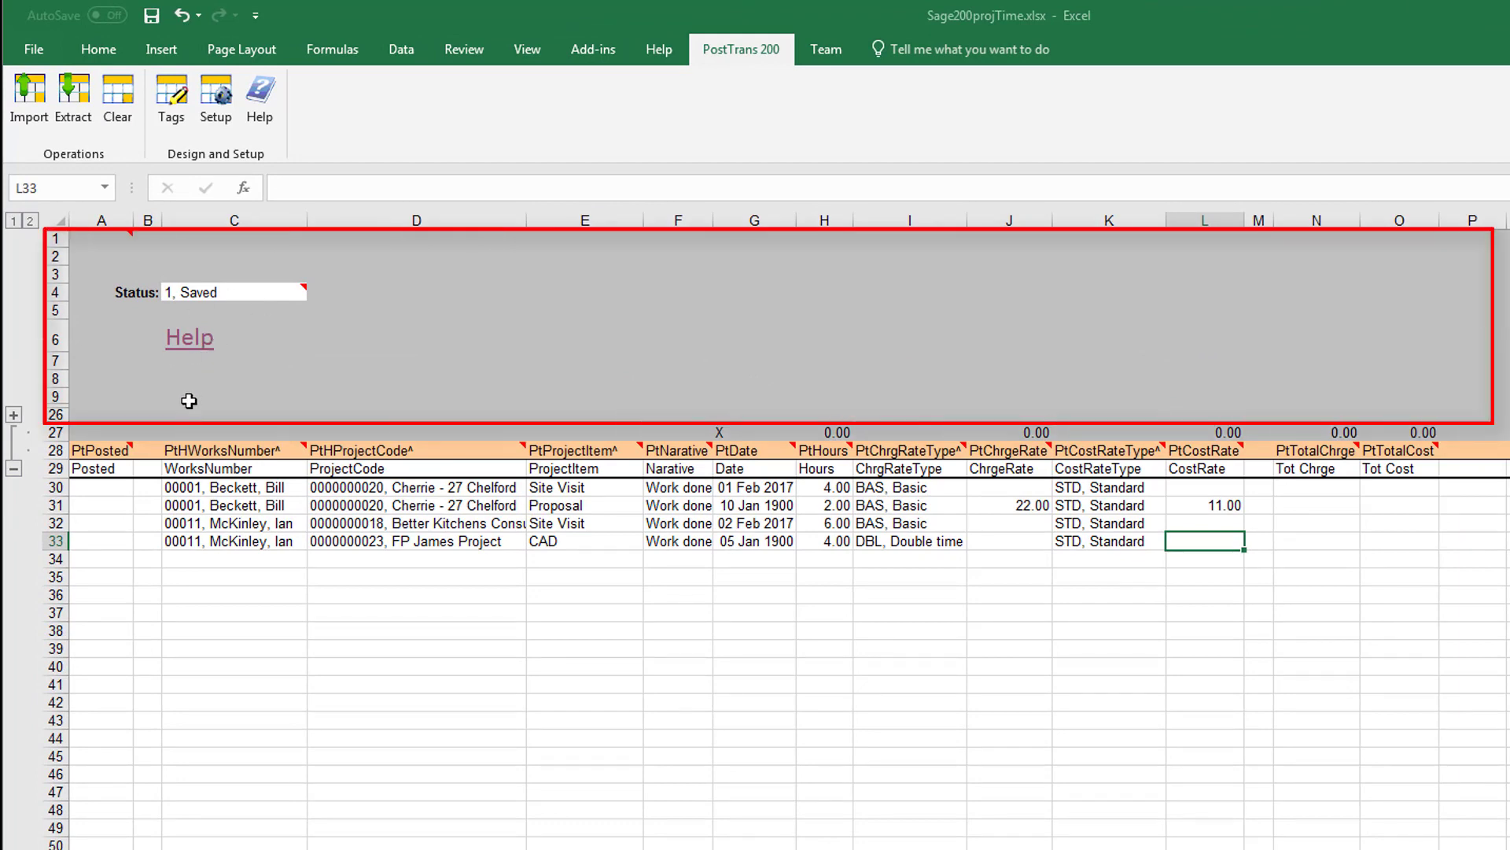
Examine the tags in row 28 and the project codes and project items of the timesheet lines beneath them
left_click(55, 450)
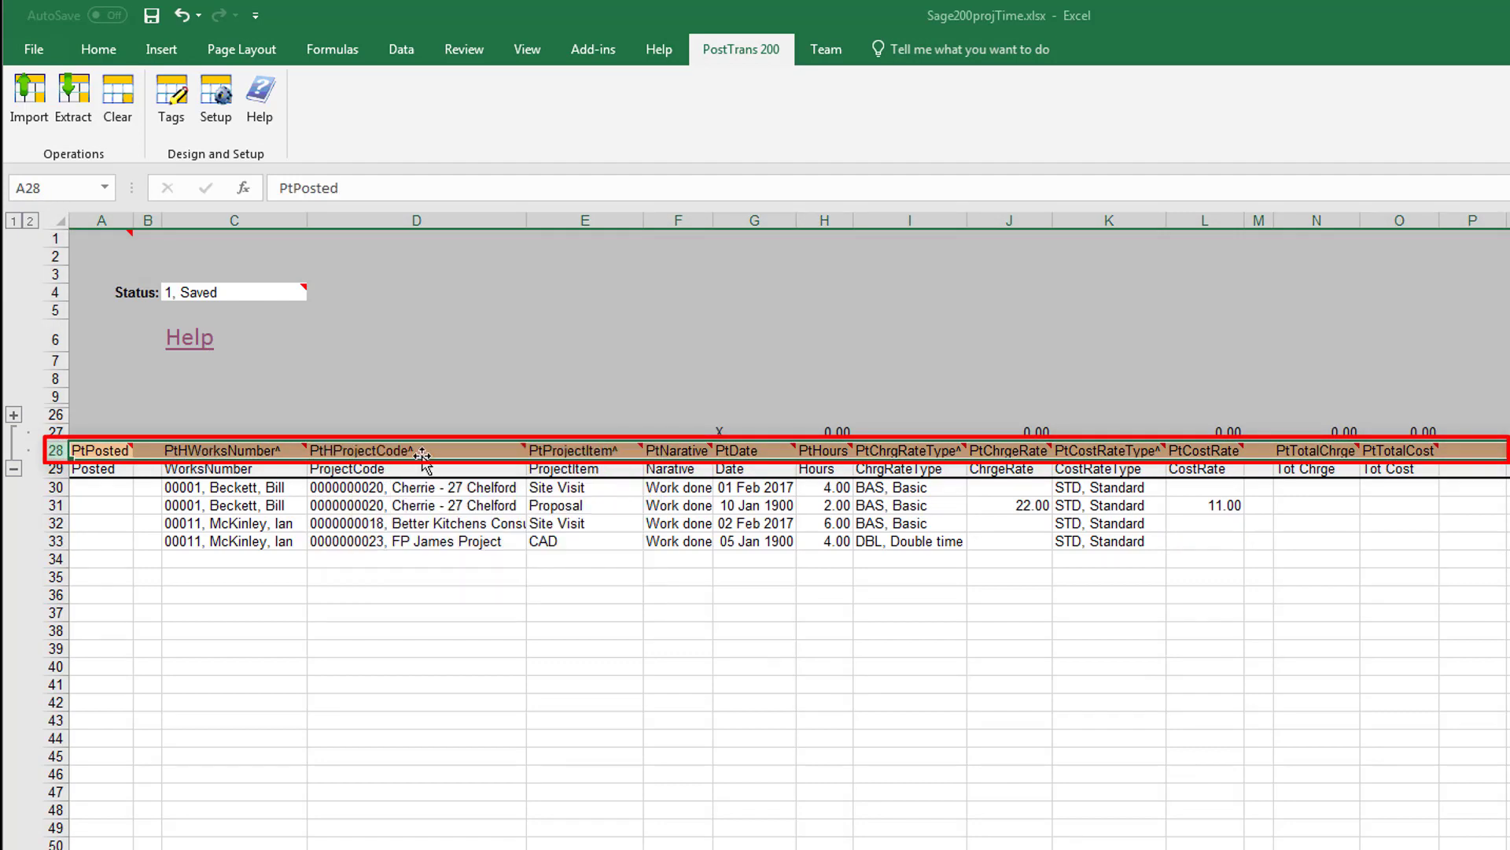
mouse_move(426, 451)
left_click_drag(431, 487, 428, 524)
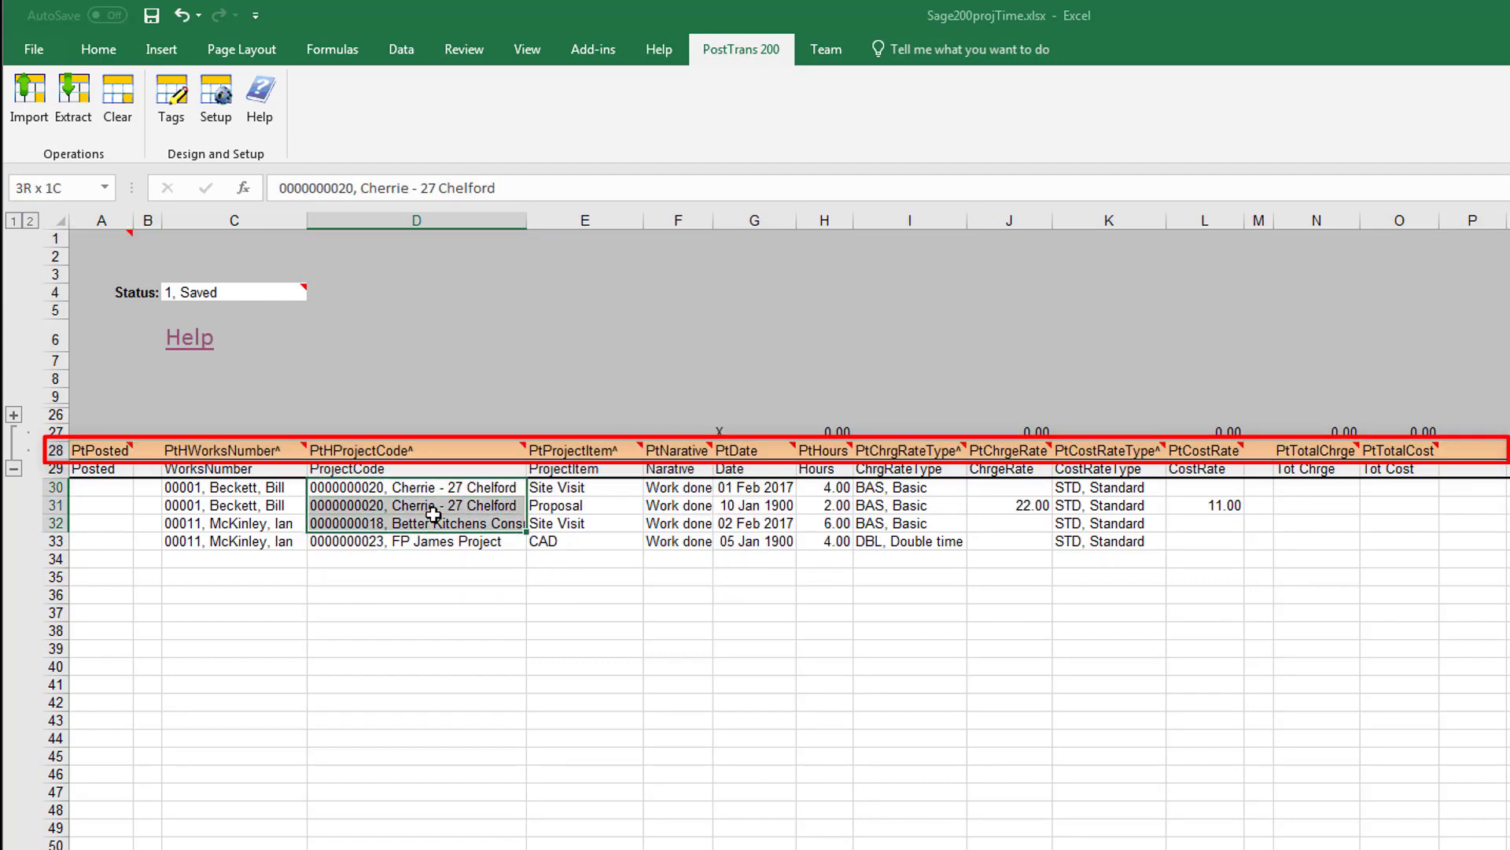
left_click(595, 517)
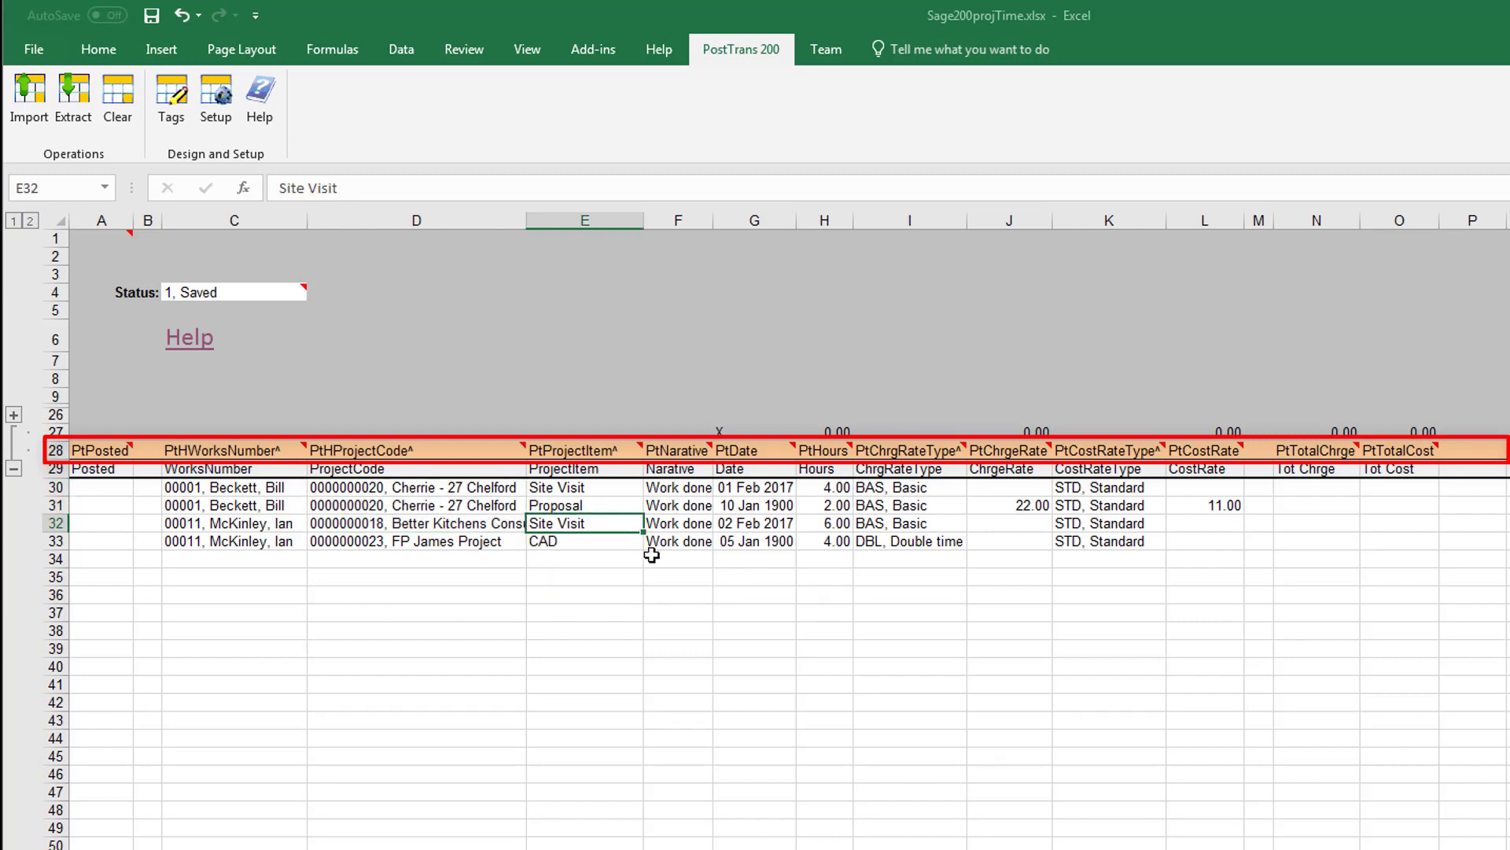
Insert the PtDay2 tag into empty column Q of the template and delete that column again
left_click(1508, 505)
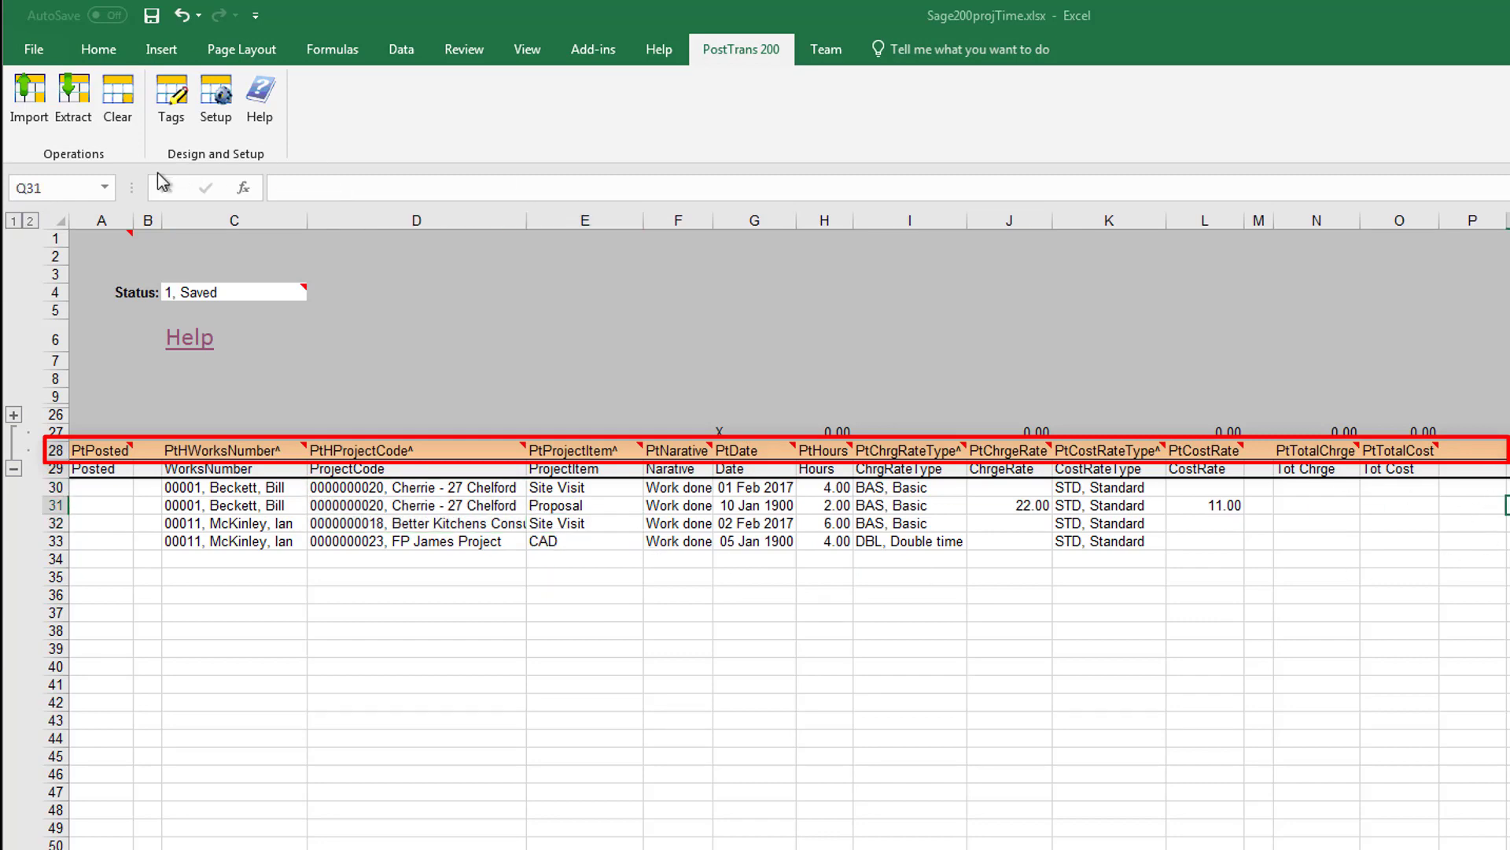
left_click(171, 95)
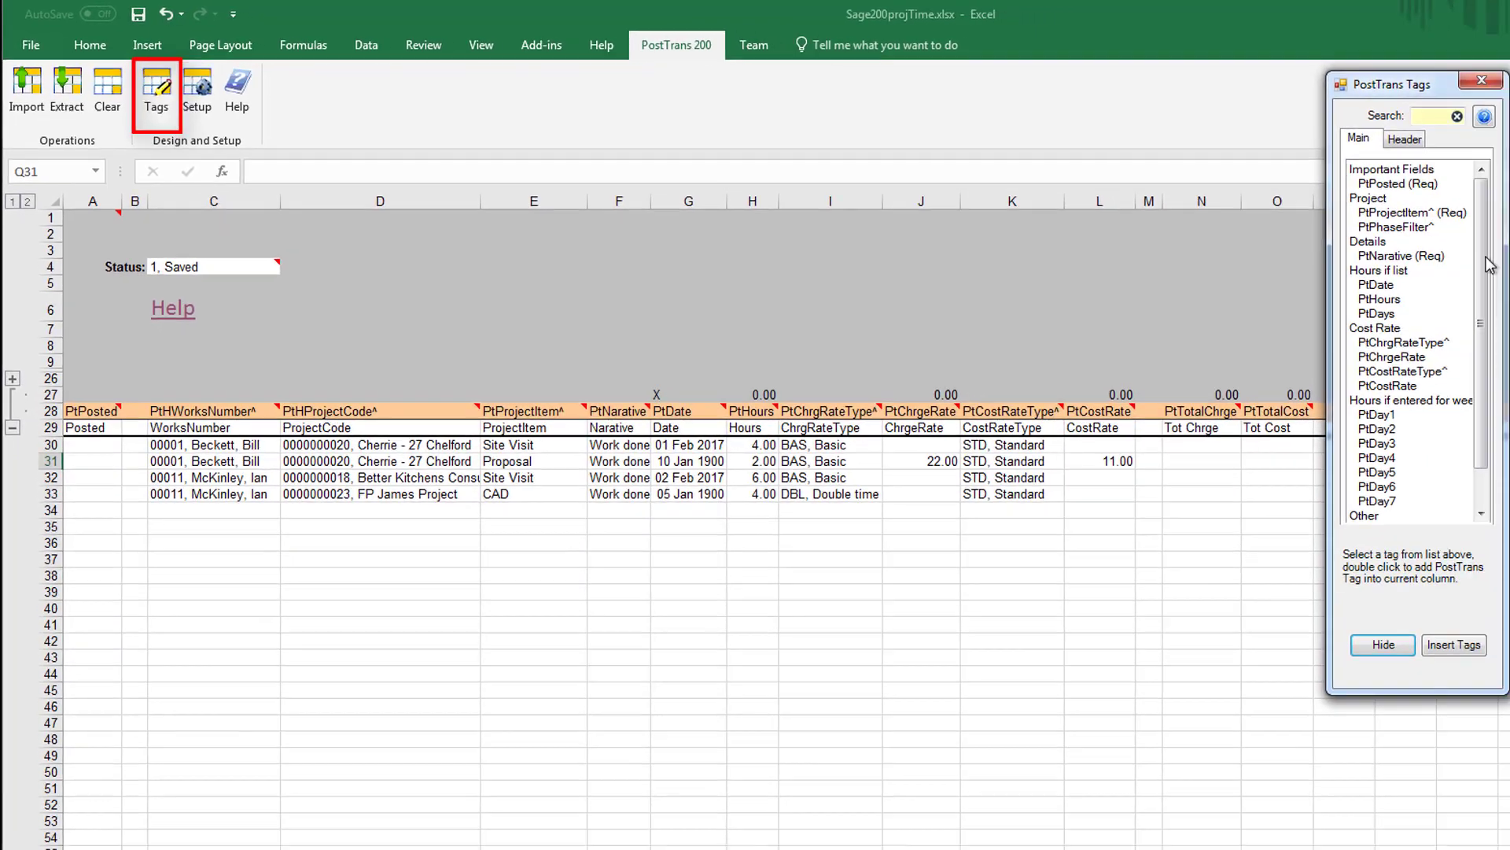
double_click(1391, 428)
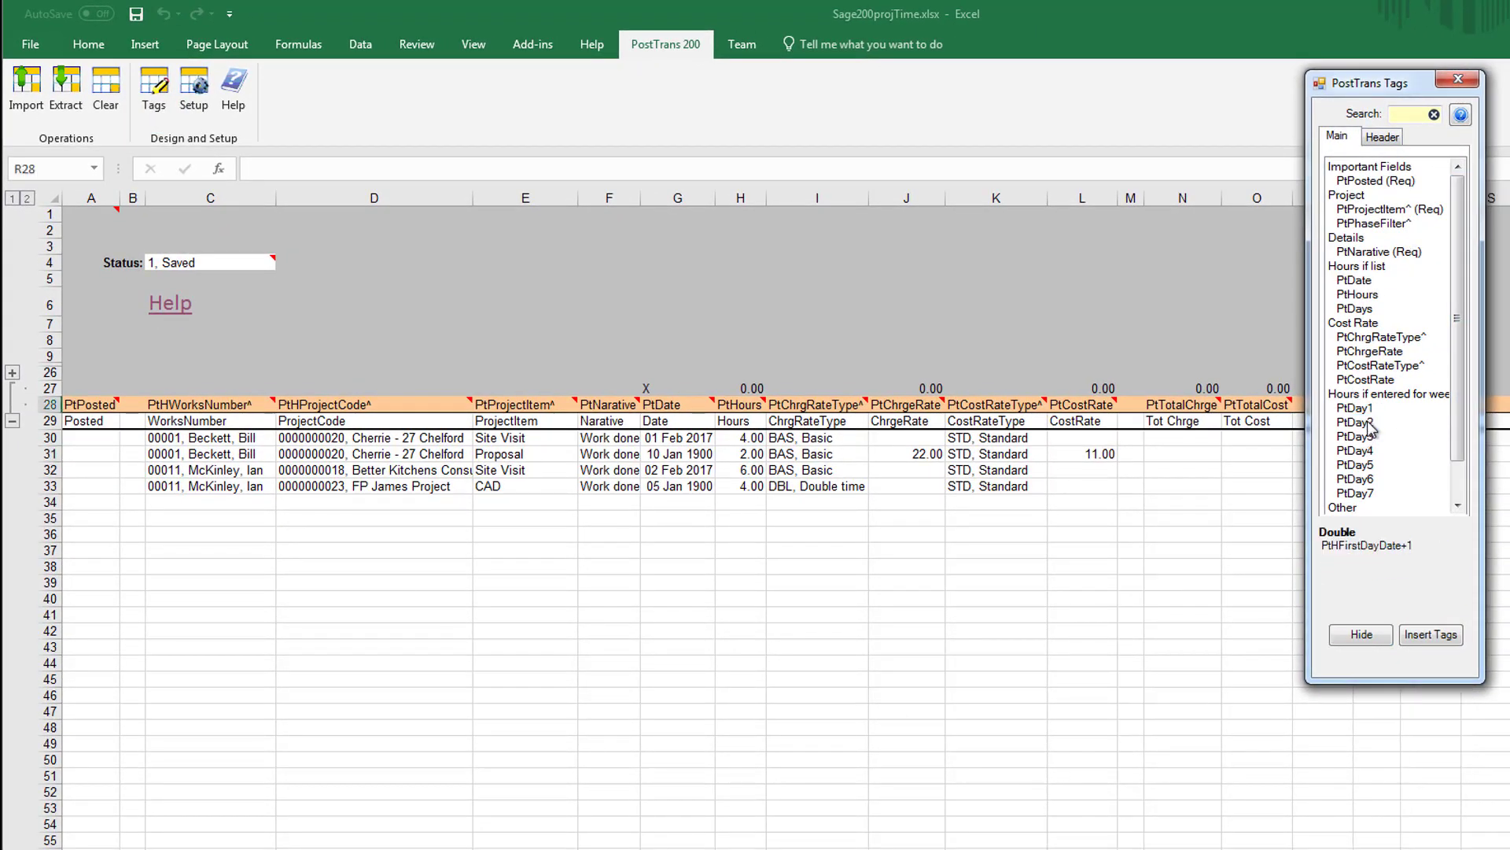
left_click_drag(1404, 83, 1509, 84)
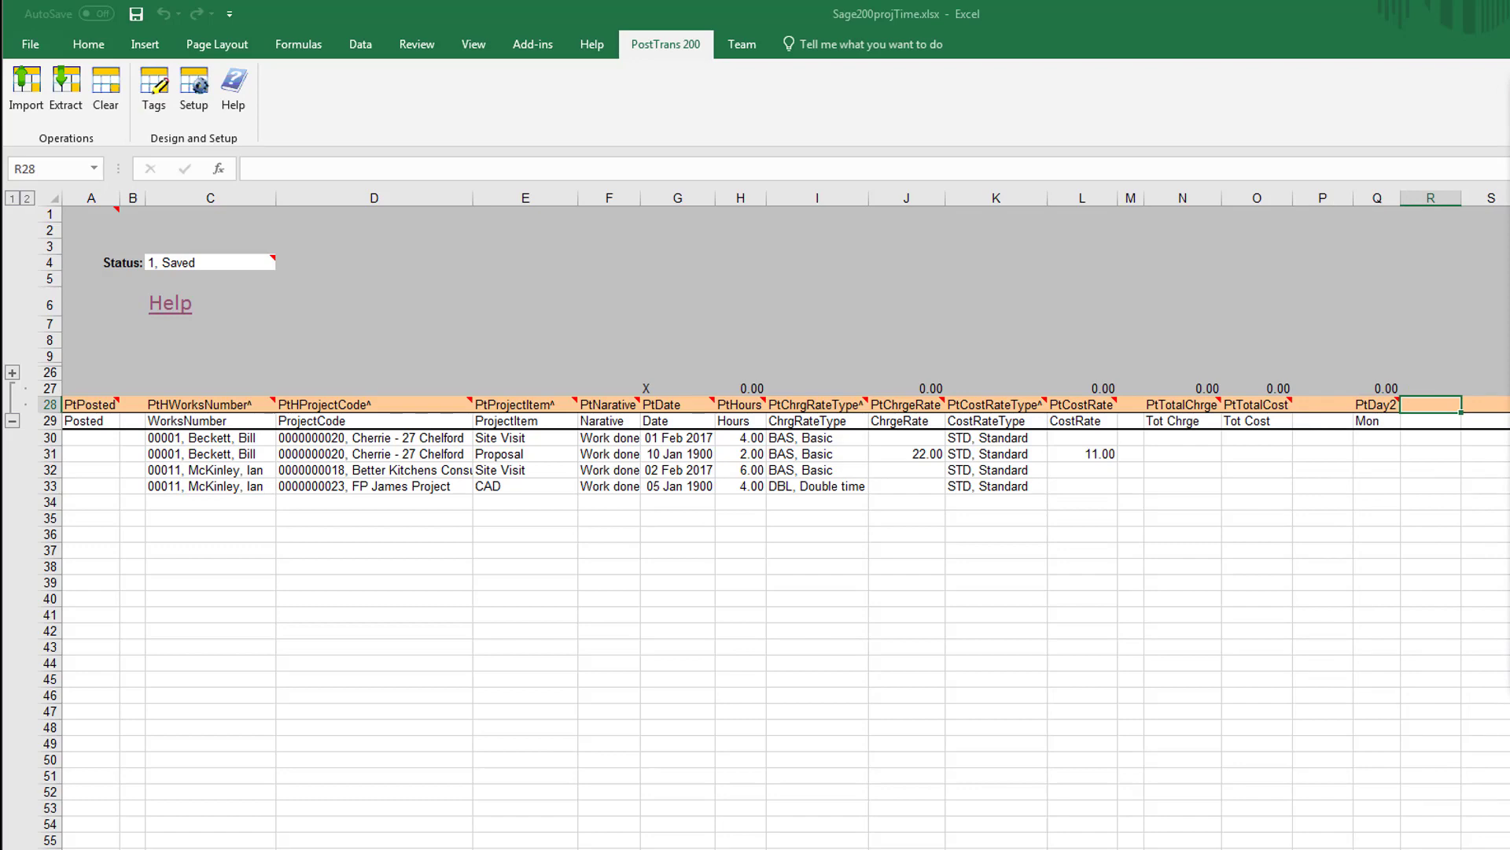
right_click(1376, 200)
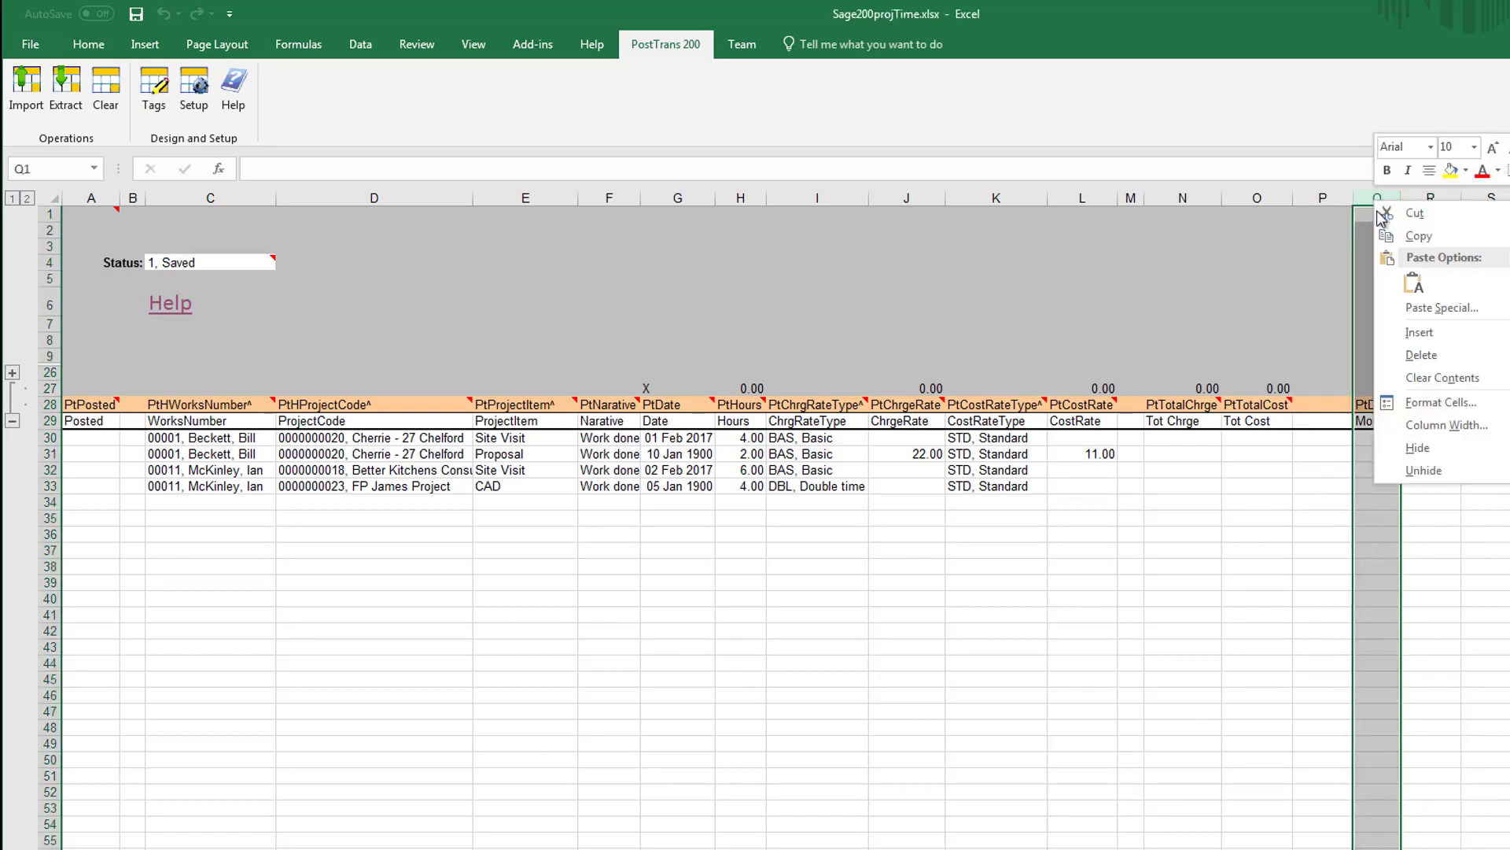
left_click(1422, 361)
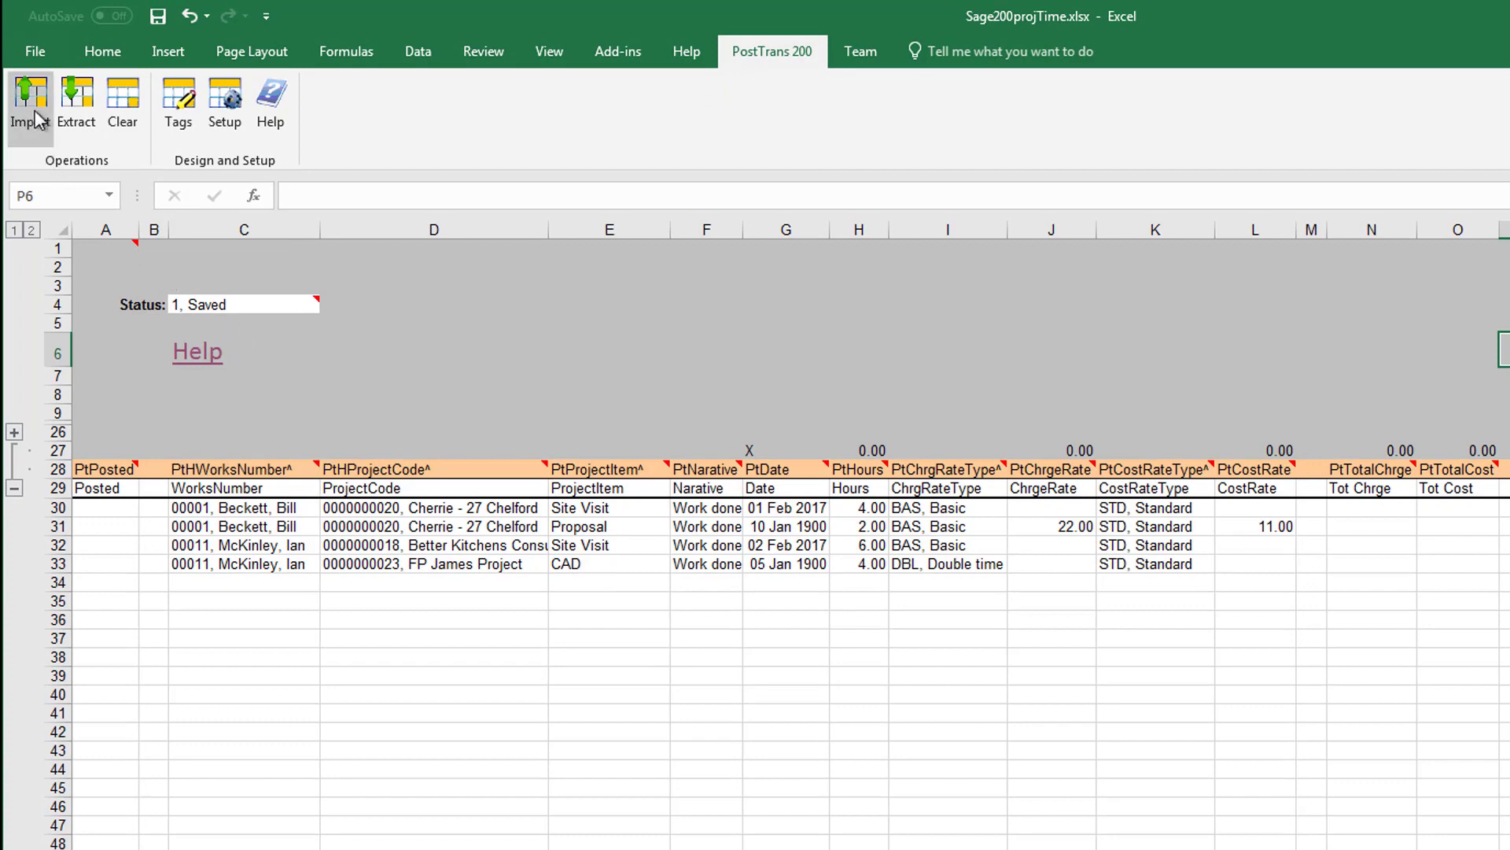
Start importing the timesheet lines and post the first two transactions individually from their summaries
left_click(35, 109)
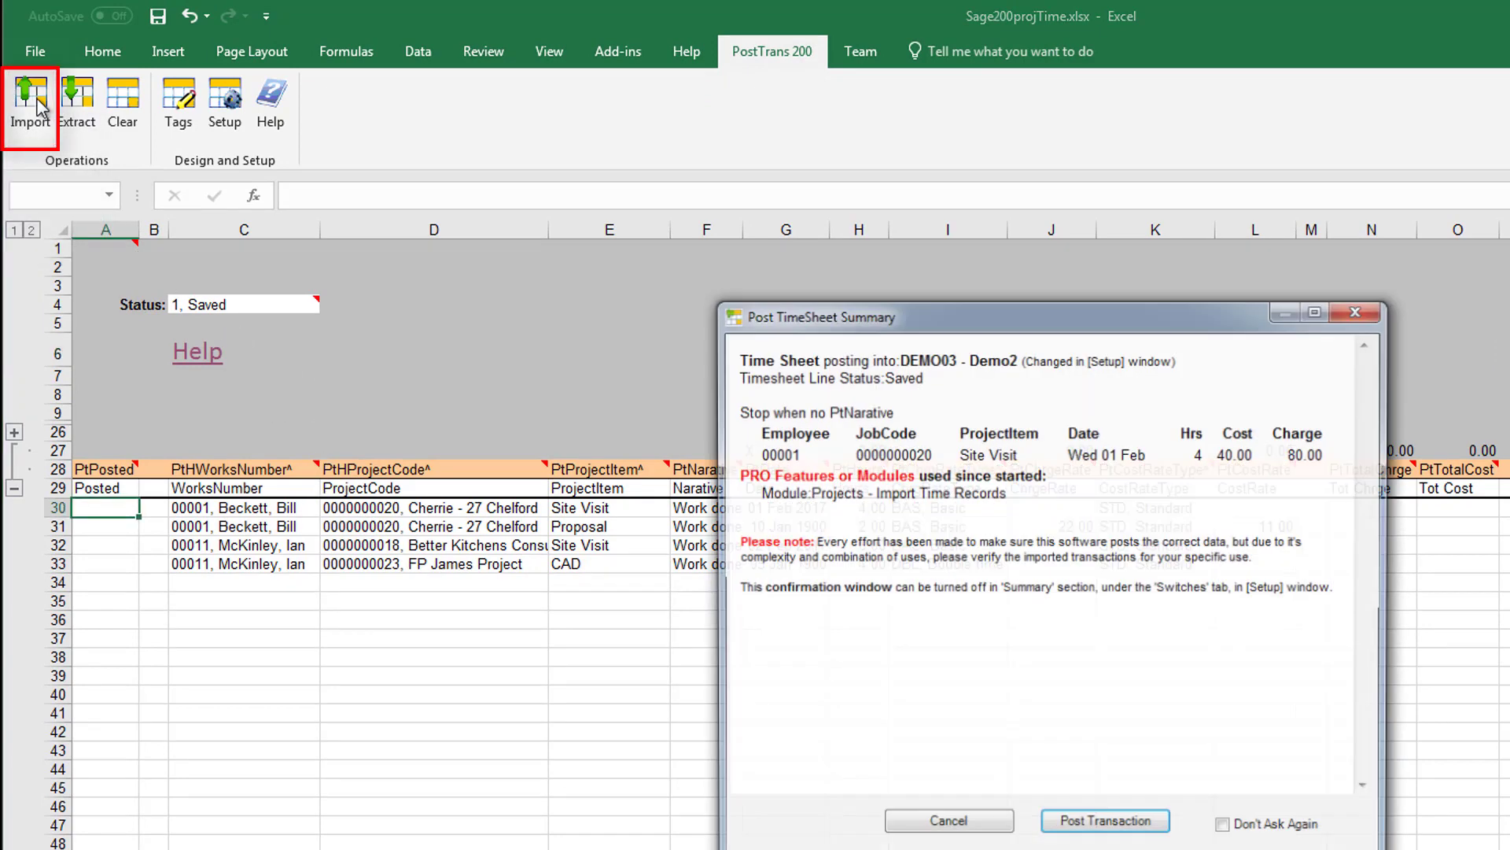
left_click_drag(934, 325, 754, 629)
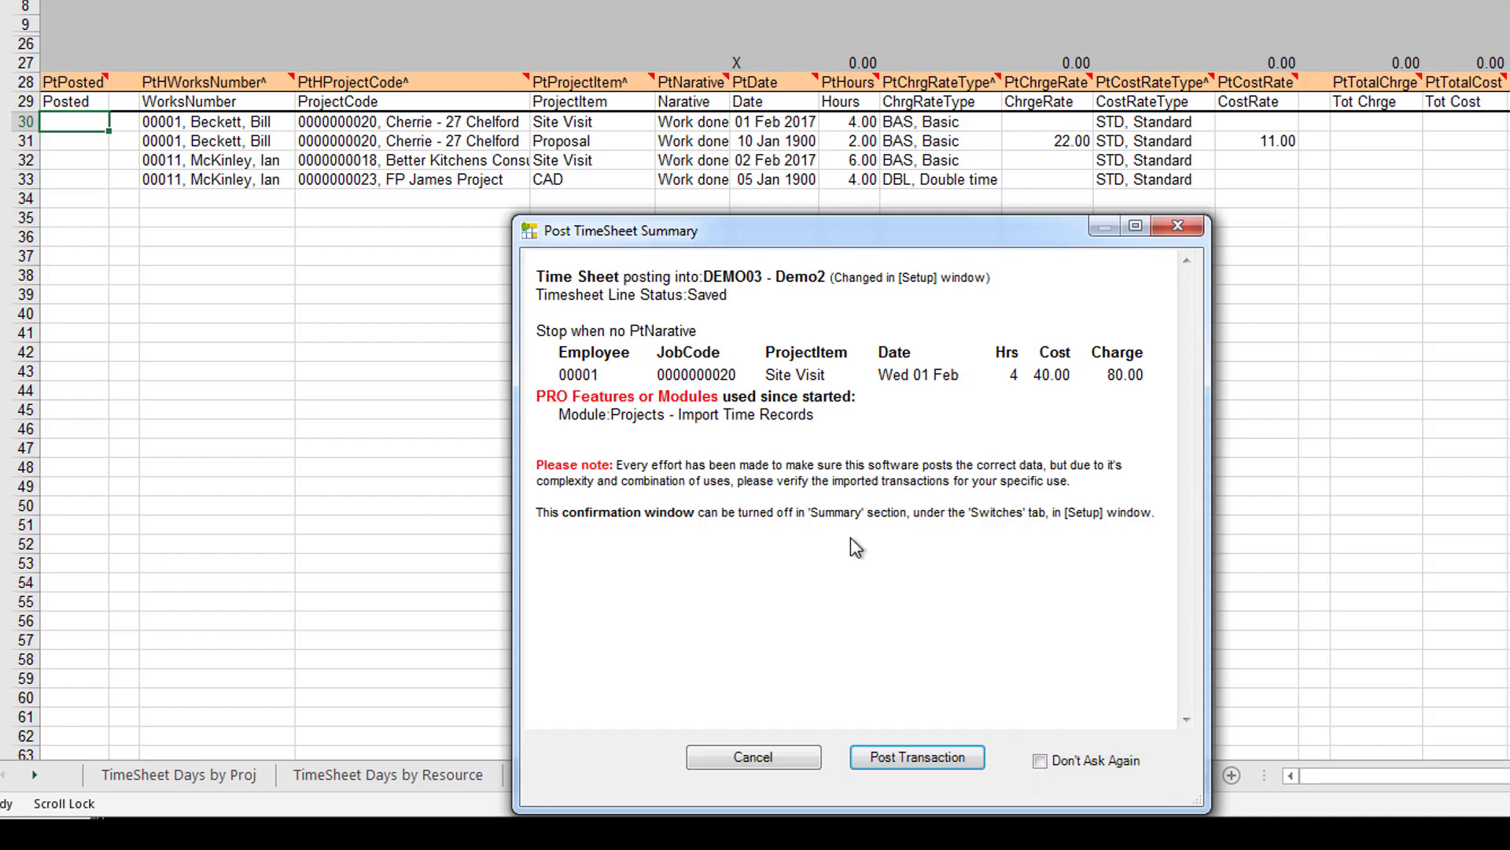
left_click(936, 762)
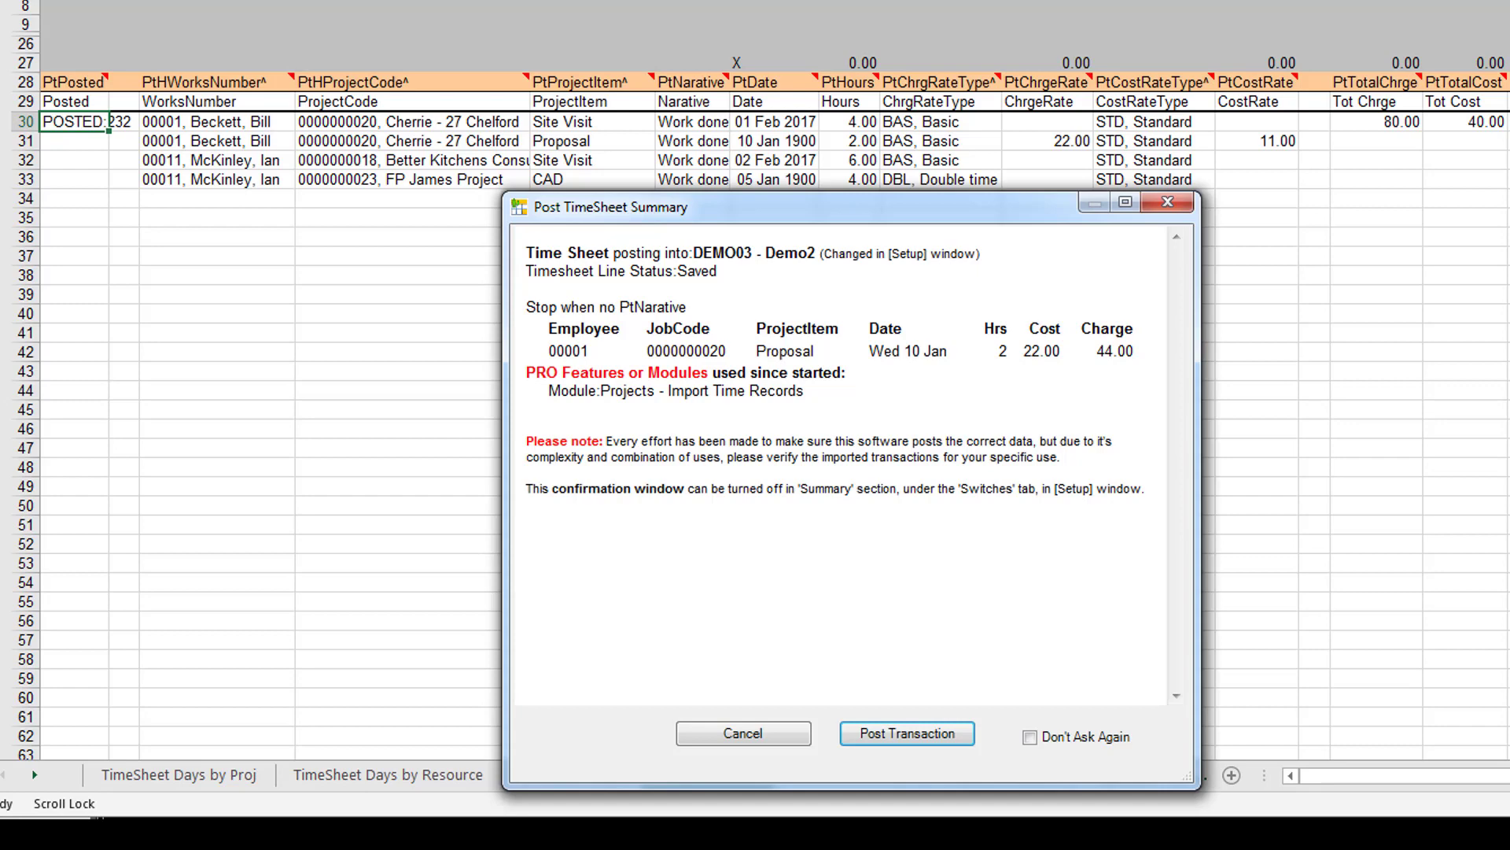
left_click(907, 736)
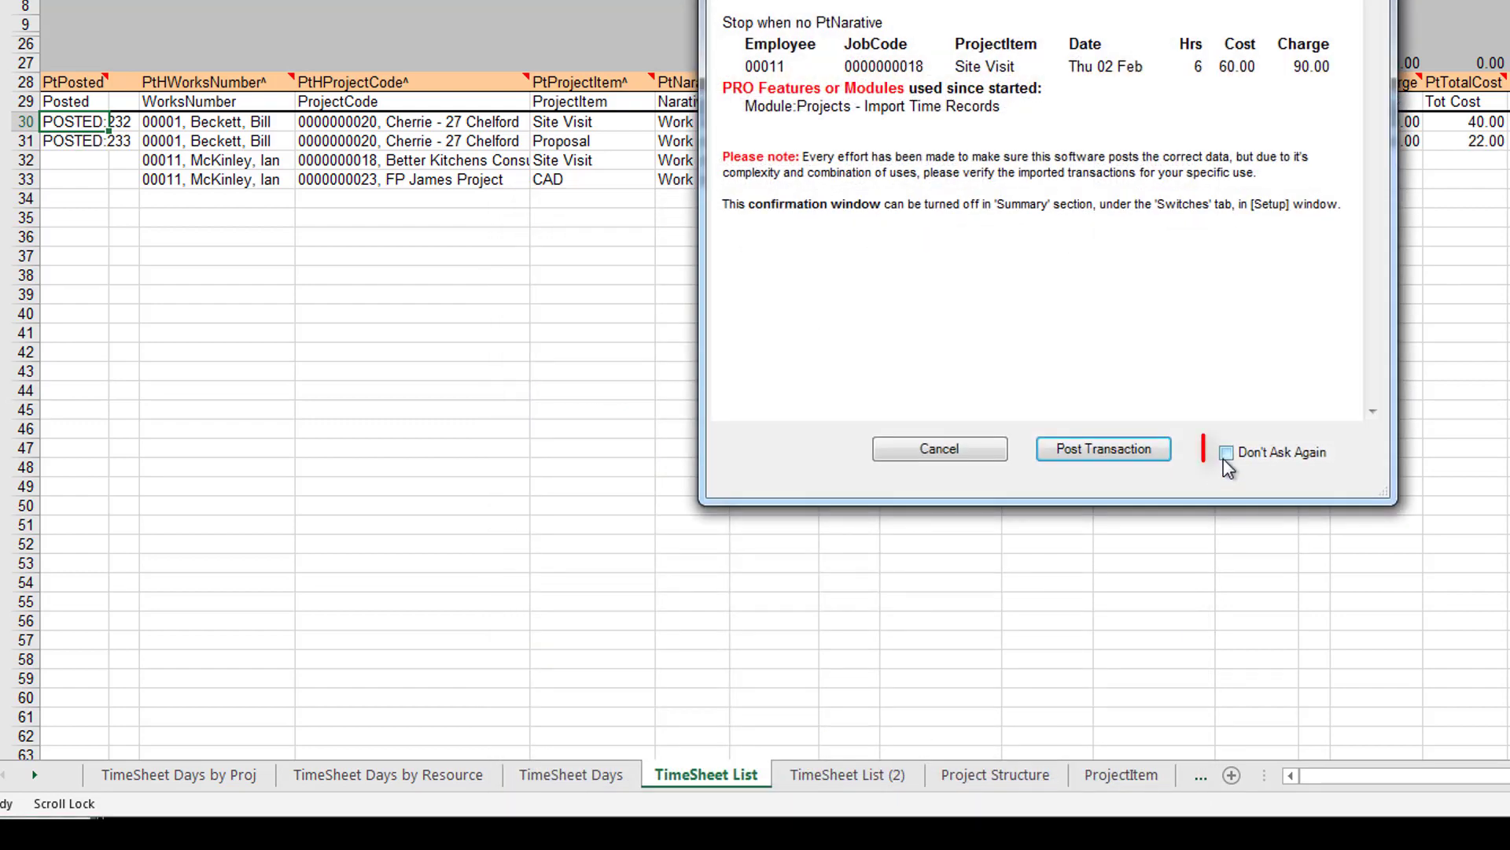
Turn off the posting confirmation with Don't Ask Again and post all remaining timesheet lines
left_click(1226, 453)
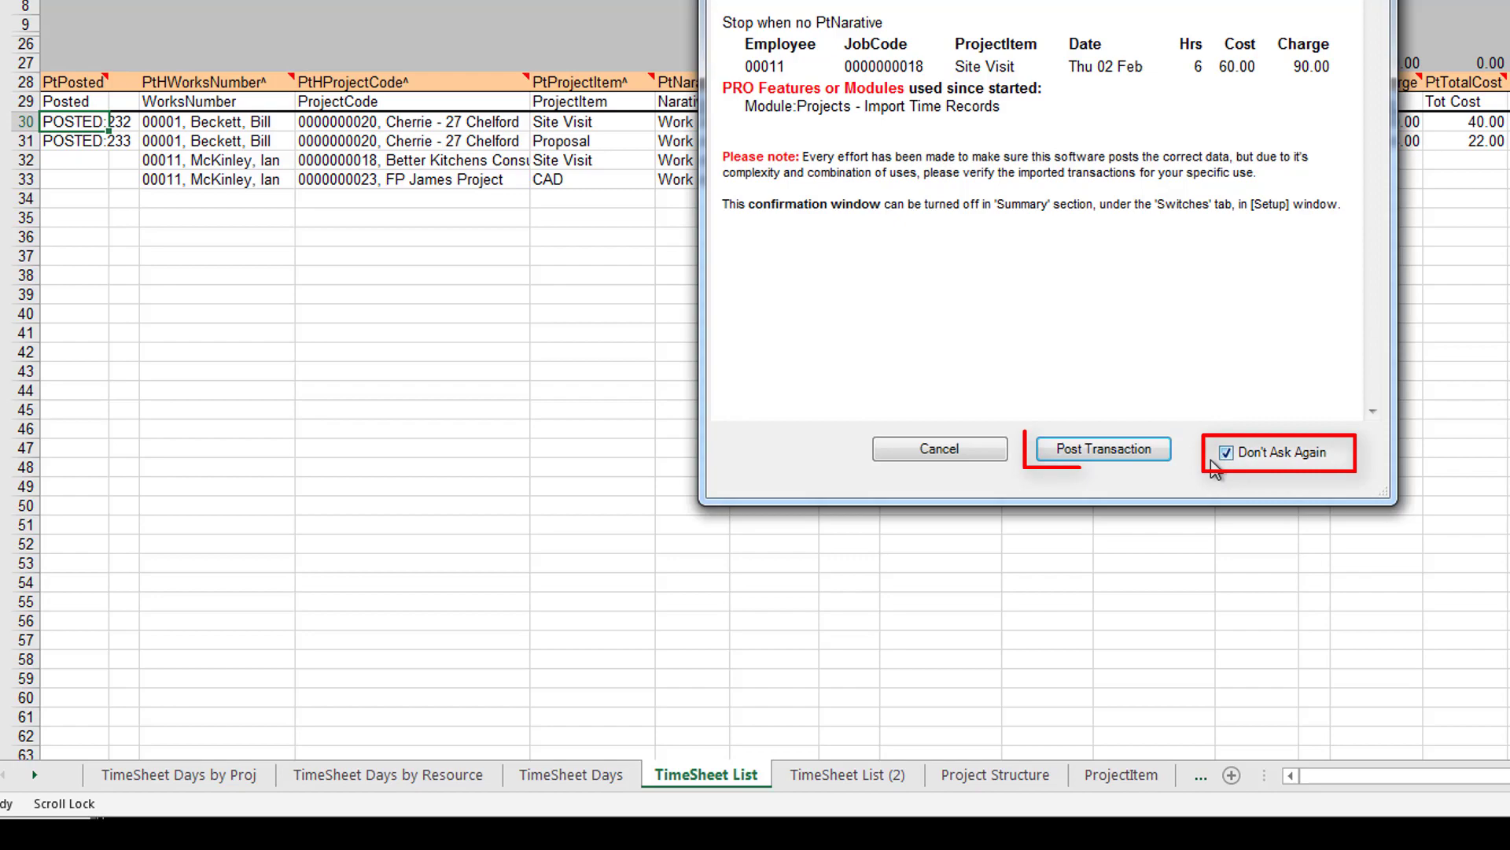
left_click(1098, 452)
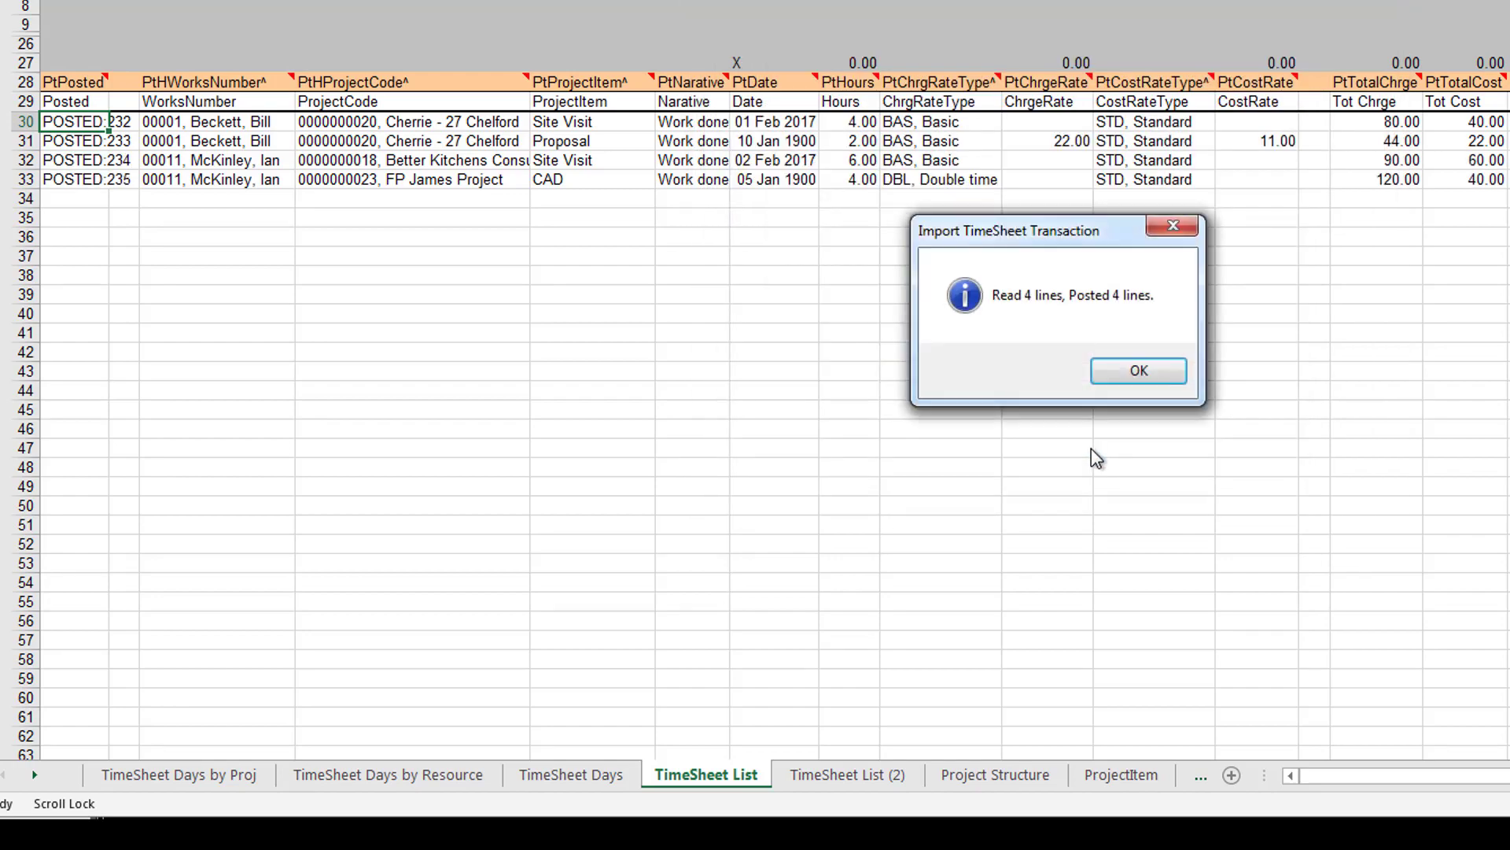
left_click(1123, 377)
Review the total charge and total cost of the imported lines and their references in the Posted column
left_click(1373, 154)
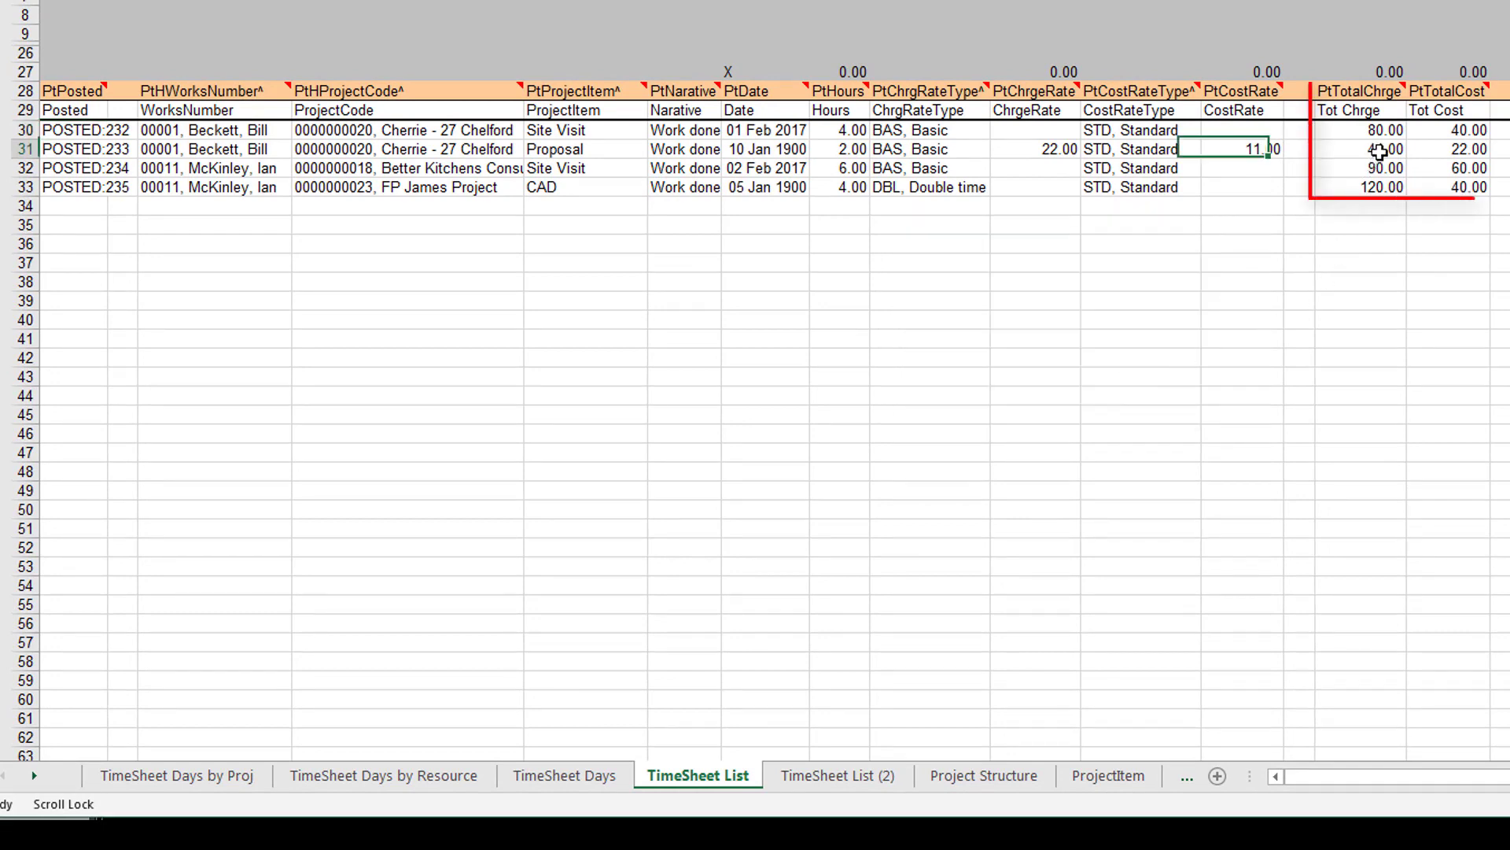
left_click(1459, 151)
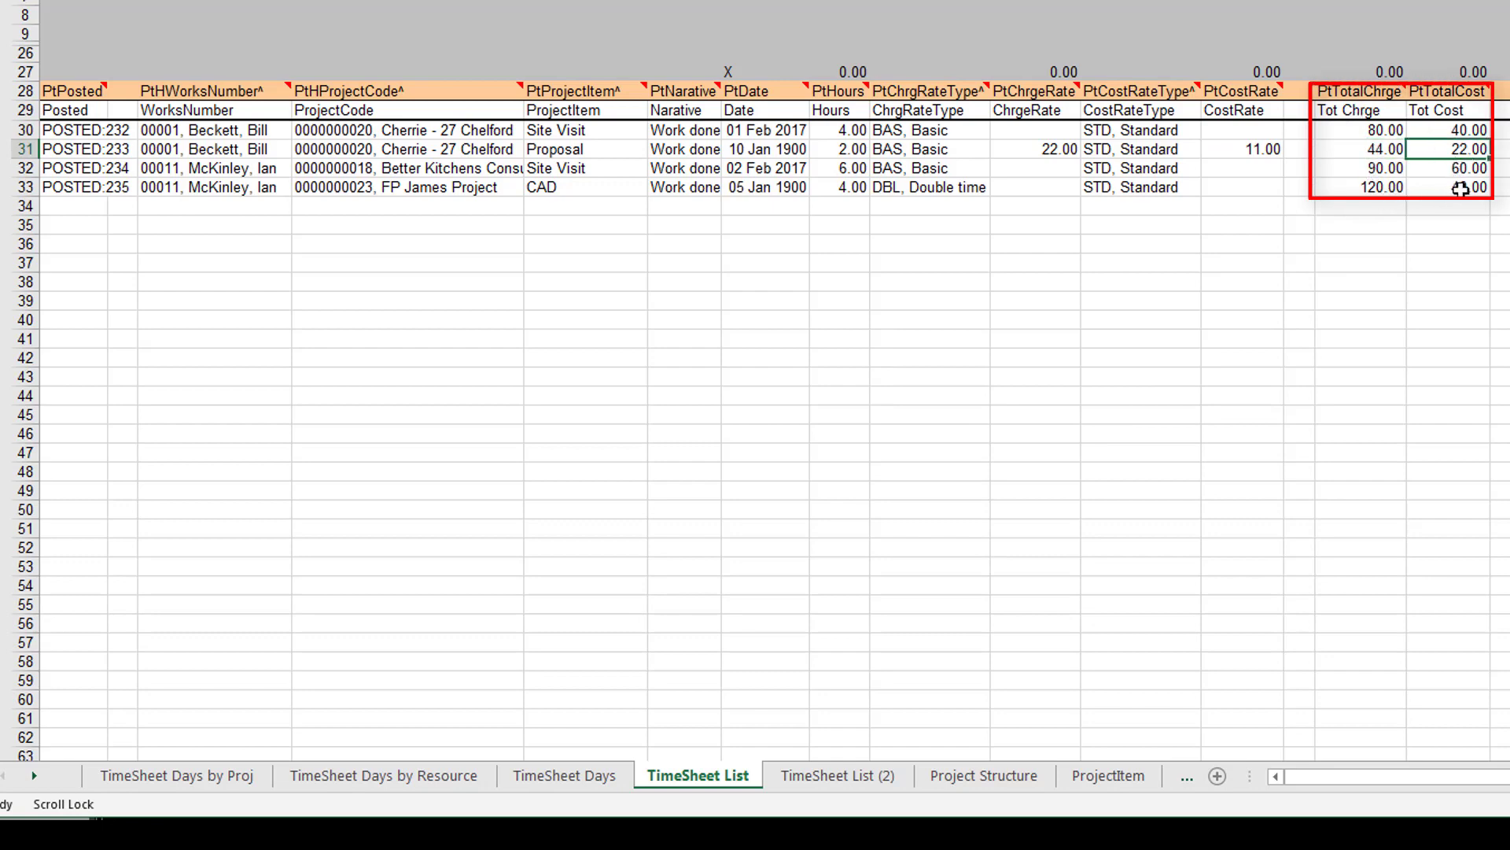
left_click(1459, 187)
left_click_drag(1383, 148, 1359, 132)
left_click(1375, 226)
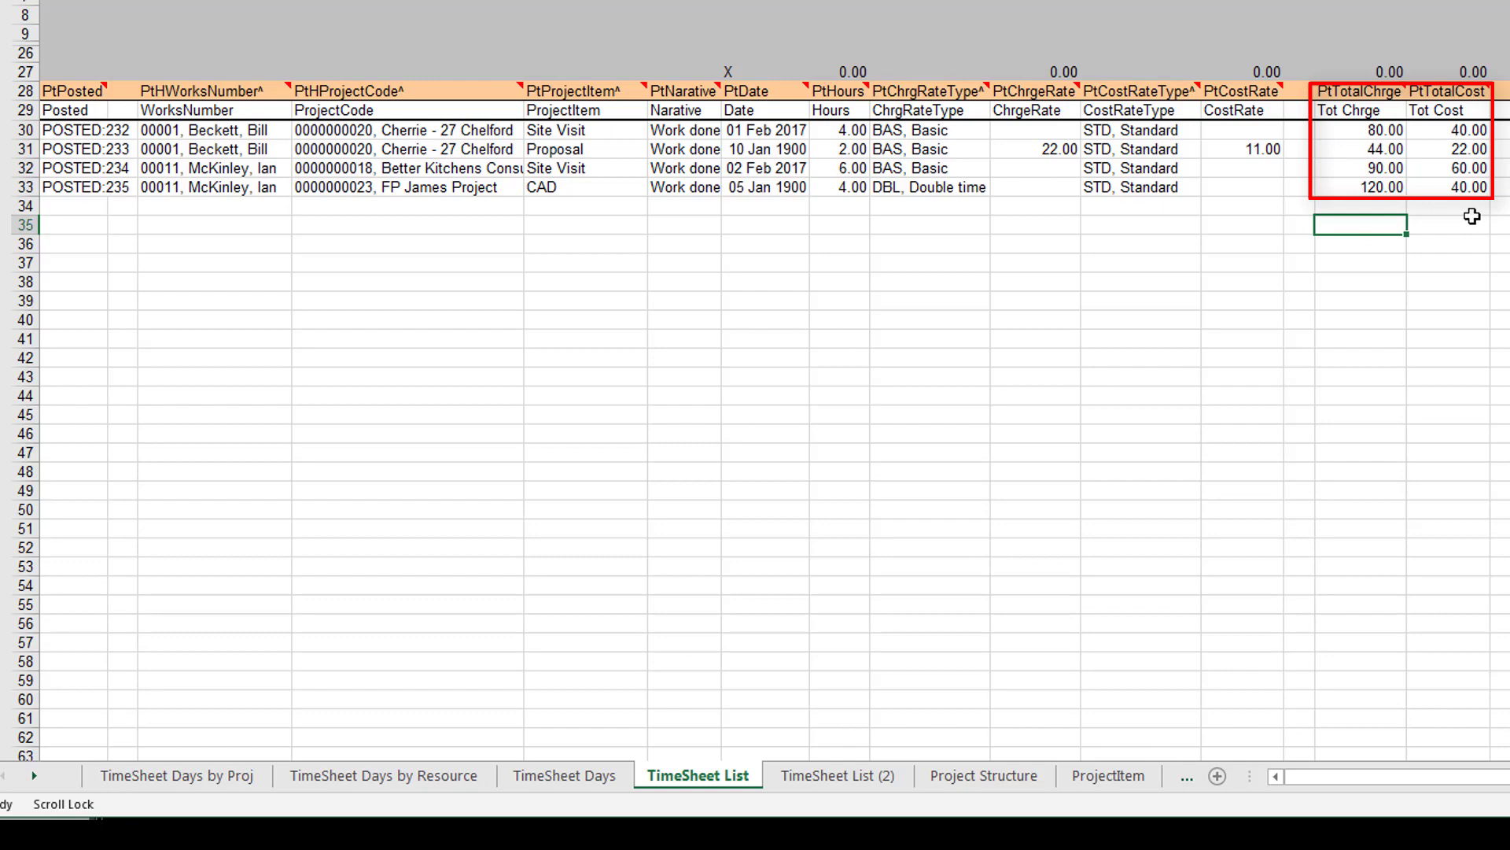
left_click(75, 131)
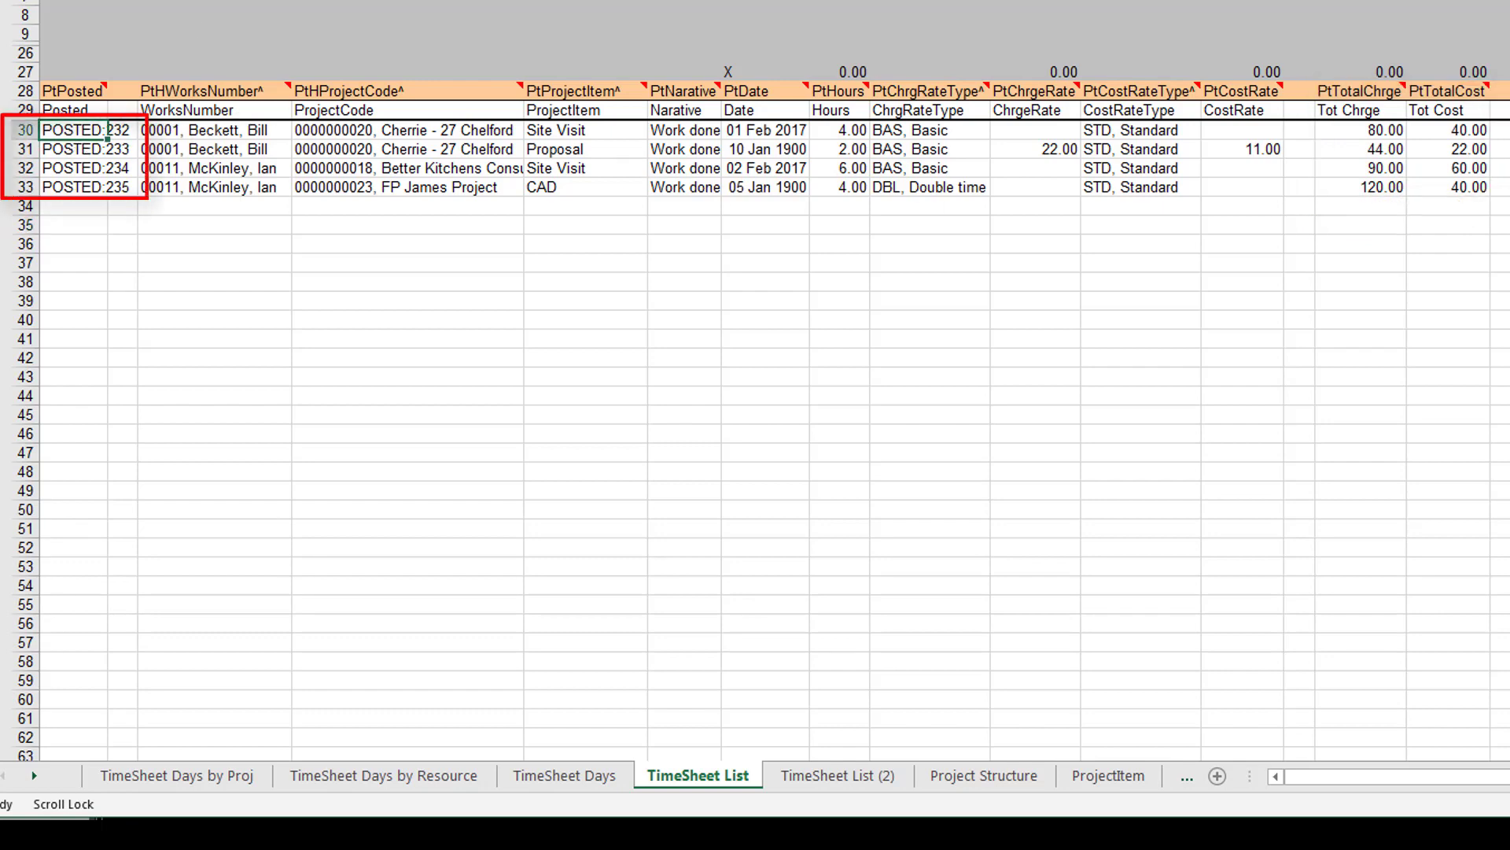
left_click(94, 154)
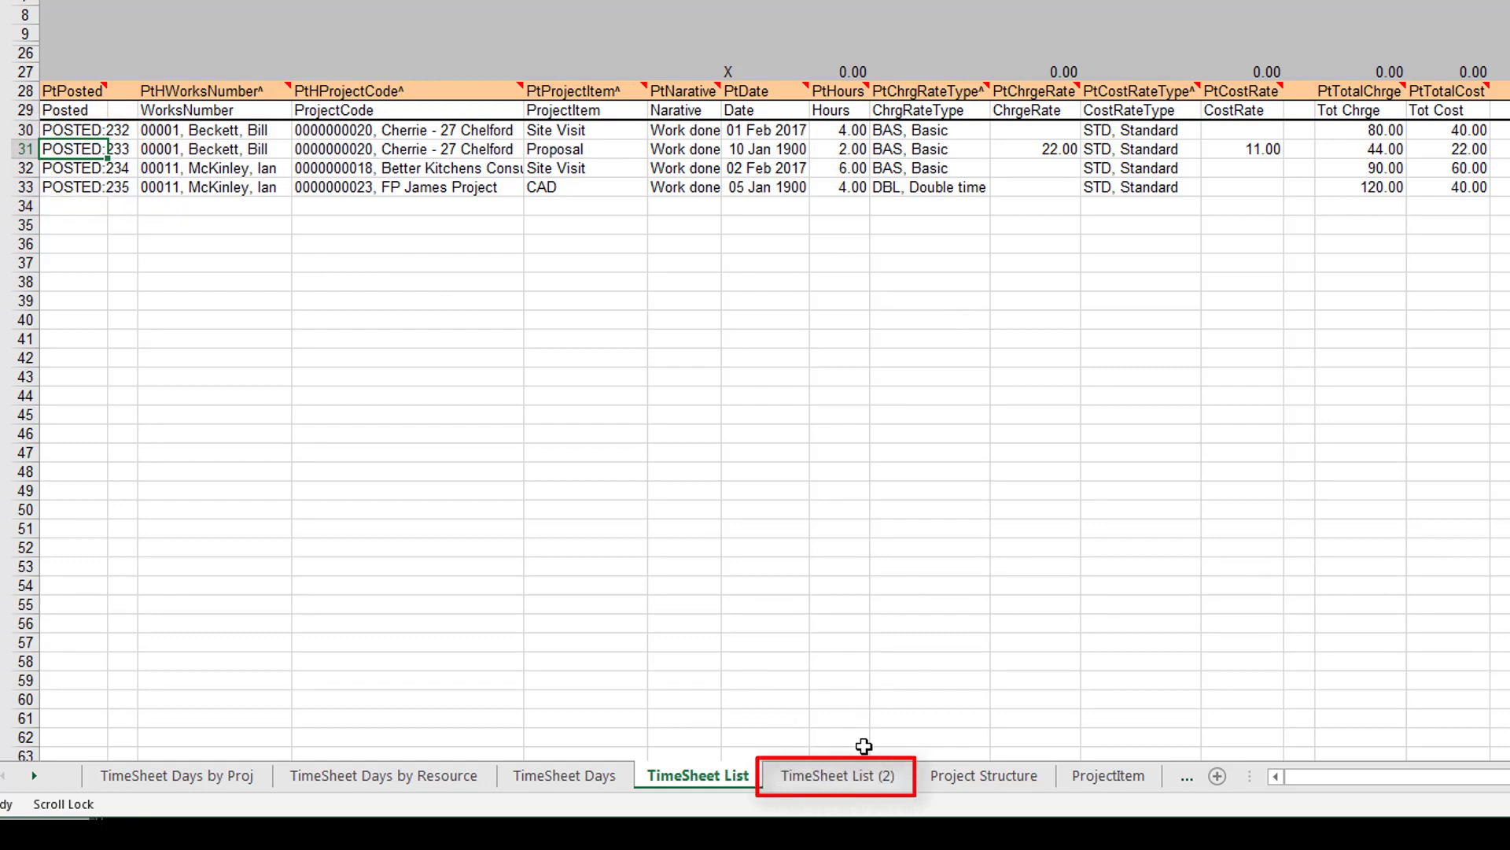
Compare the charge and cost rate type columns on the TimeSheet List (2) and TimeSheet List sheets
left_click(842, 778)
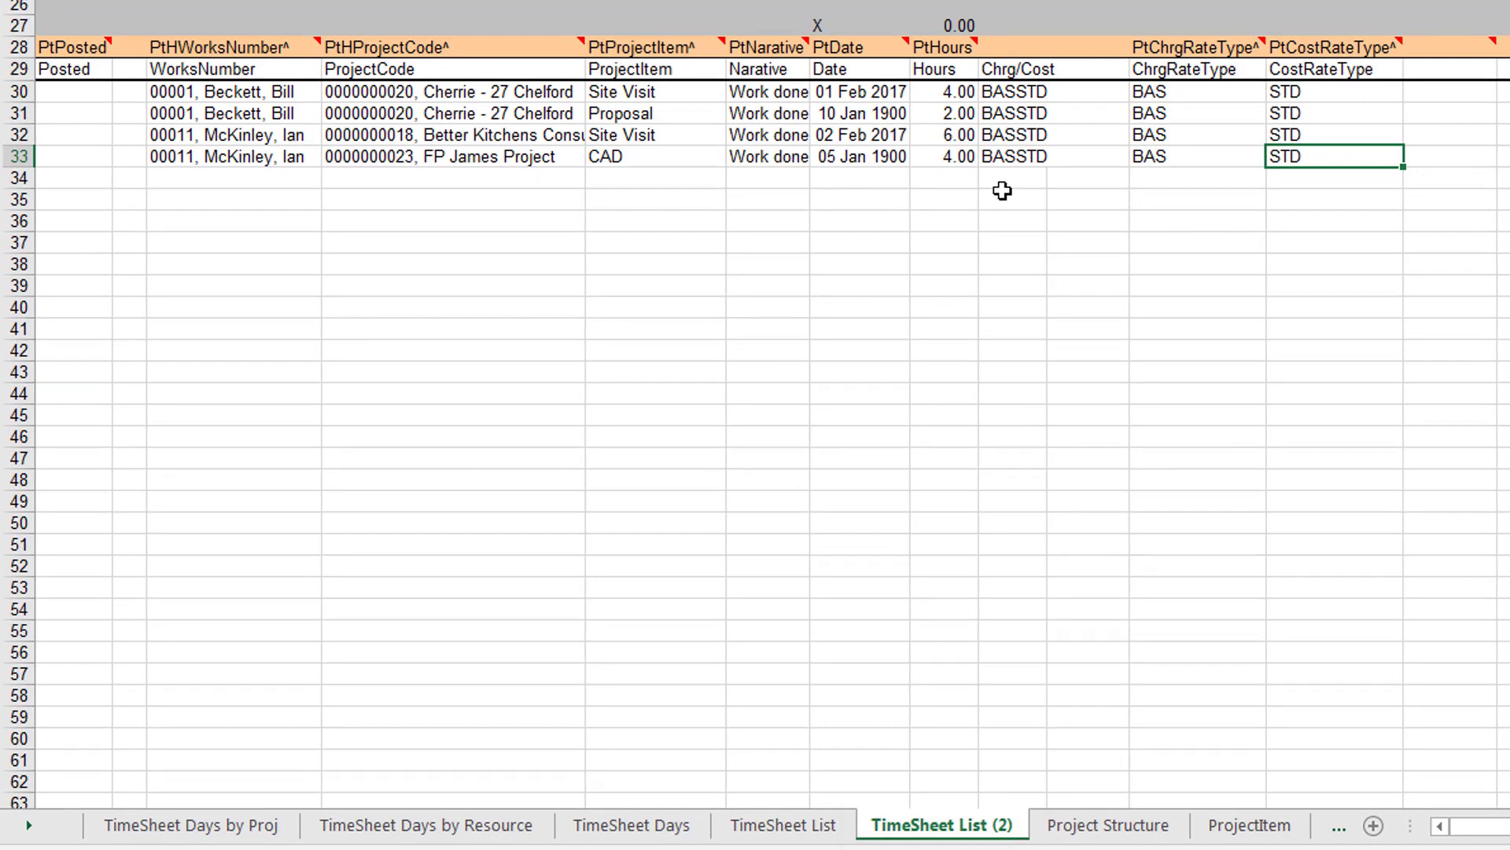
left_click(789, 826)
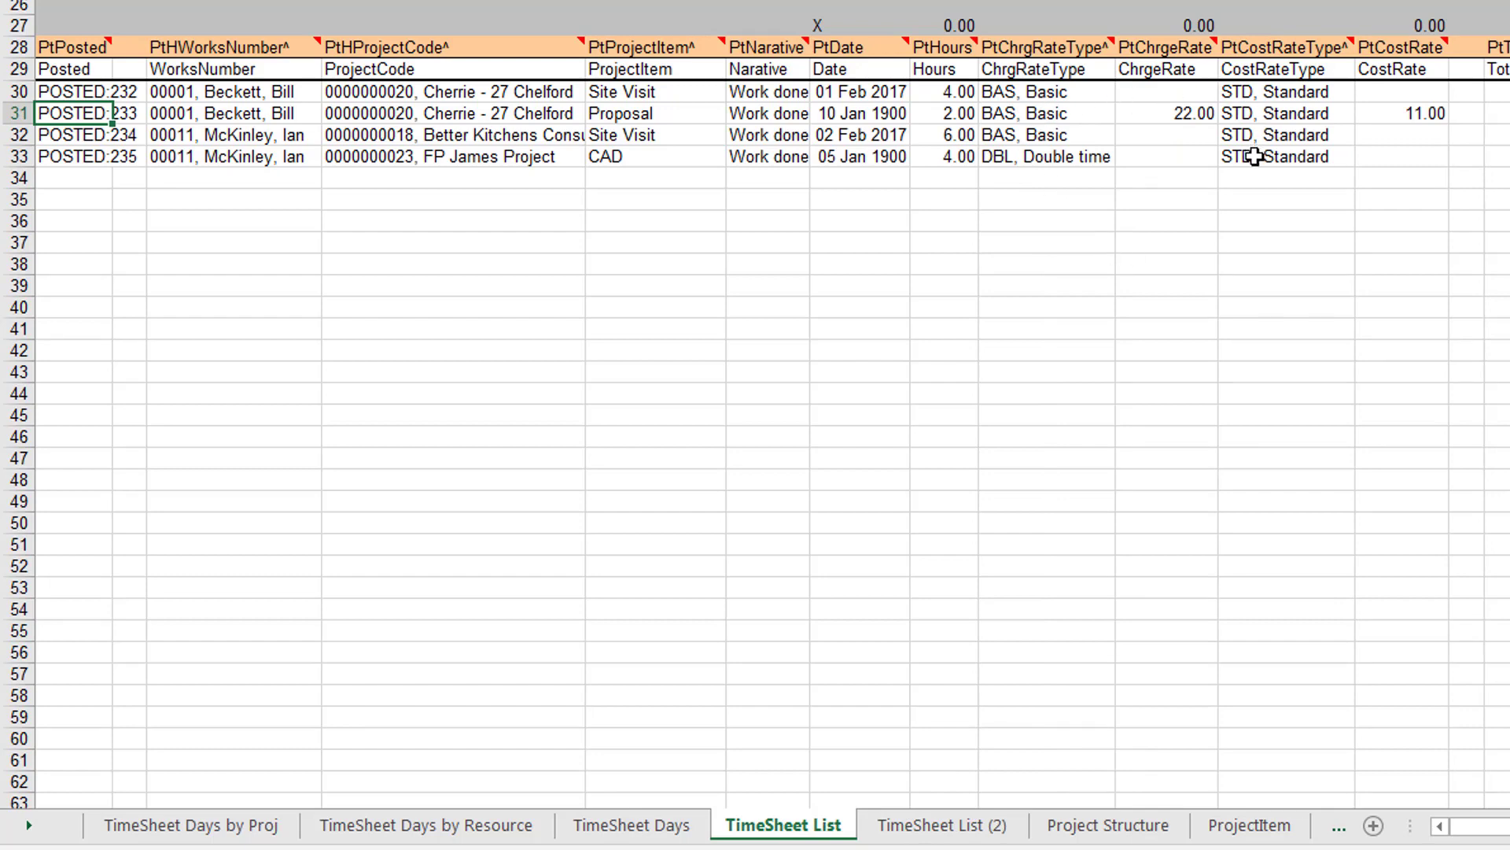
left_click(942, 833)
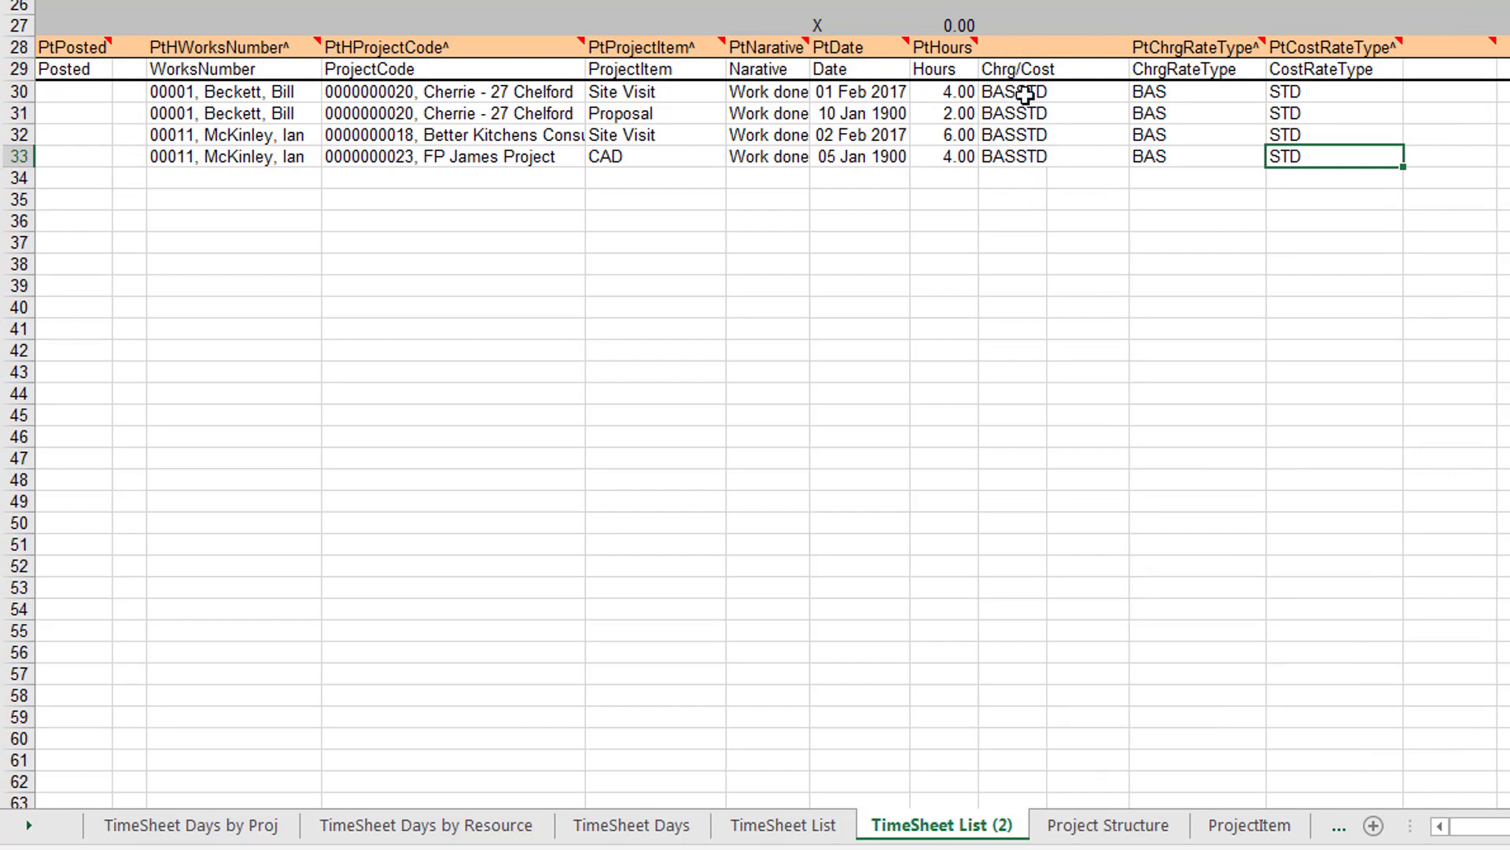
Inspect the combined Chrg/Cost codes and the row 30 cells that derive ChrgRateType and CostRateType
left_click(1011, 93)
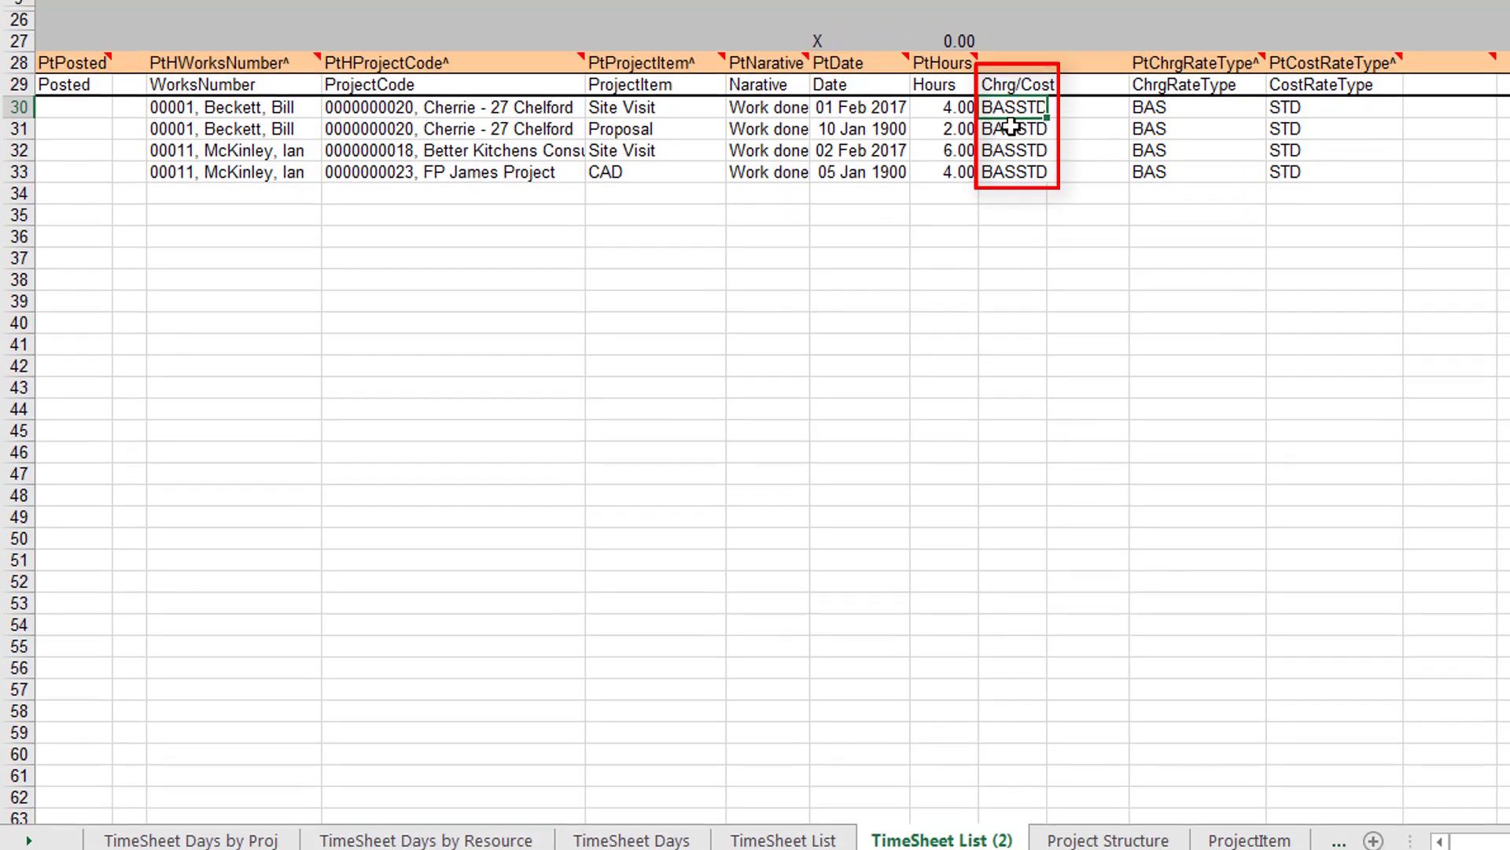
left_click(1008, 114)
left_click(1007, 136)
left_click(1006, 439)
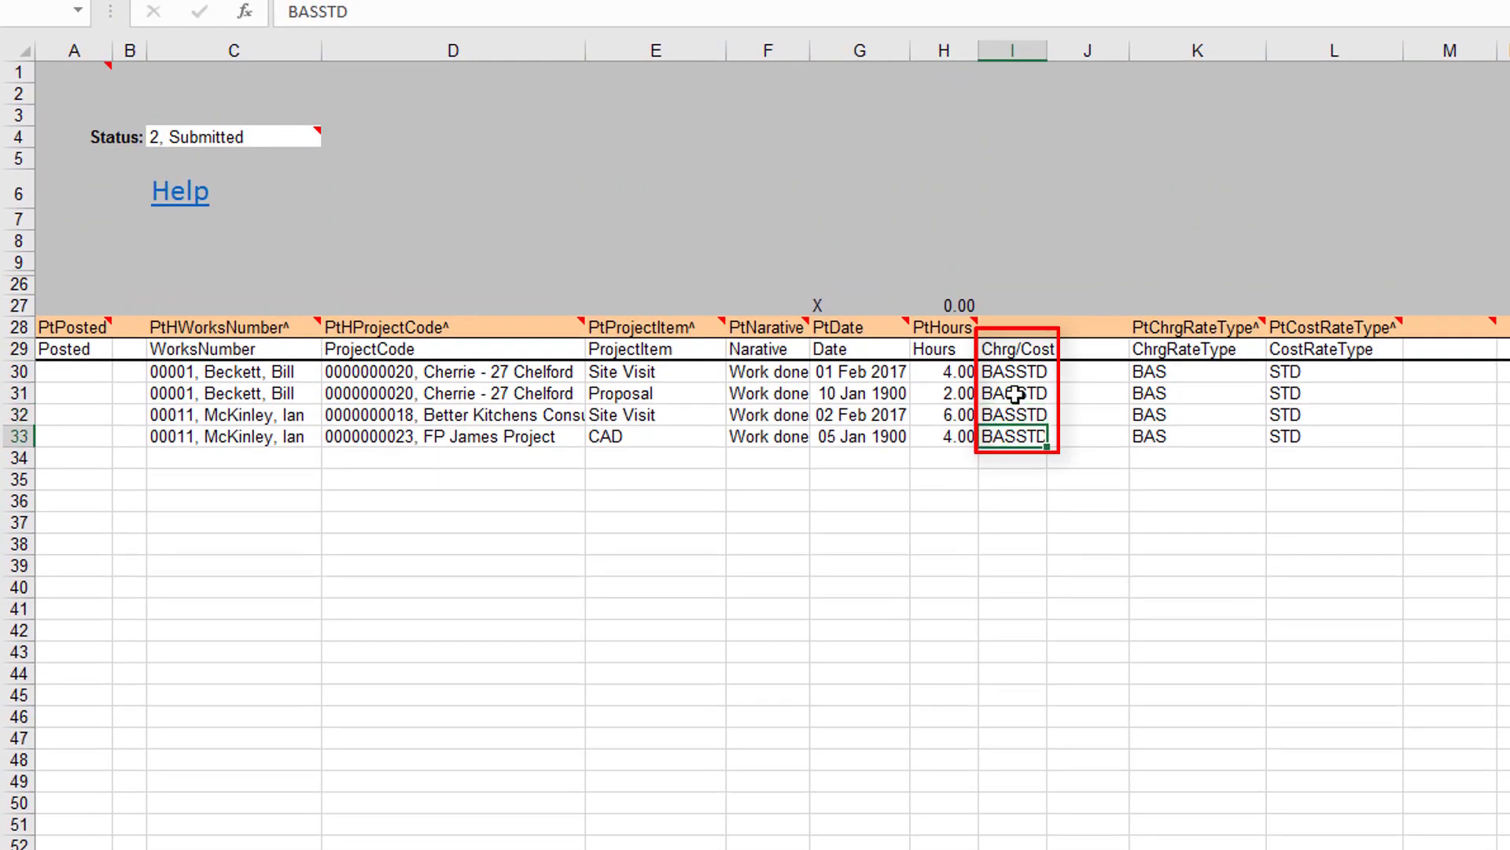
left_click(1189, 370)
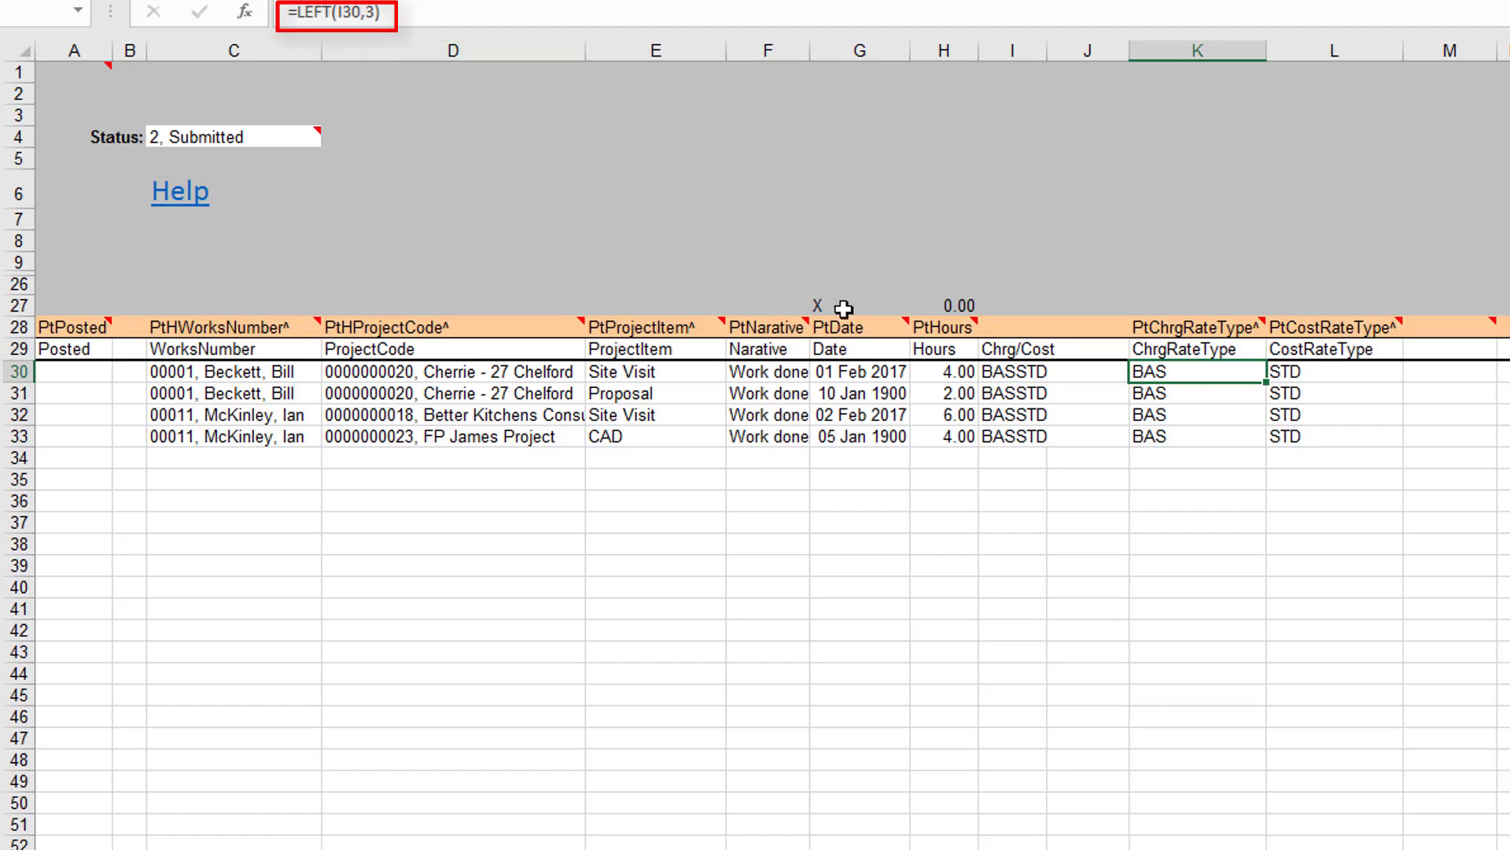
left_click(1310, 372)
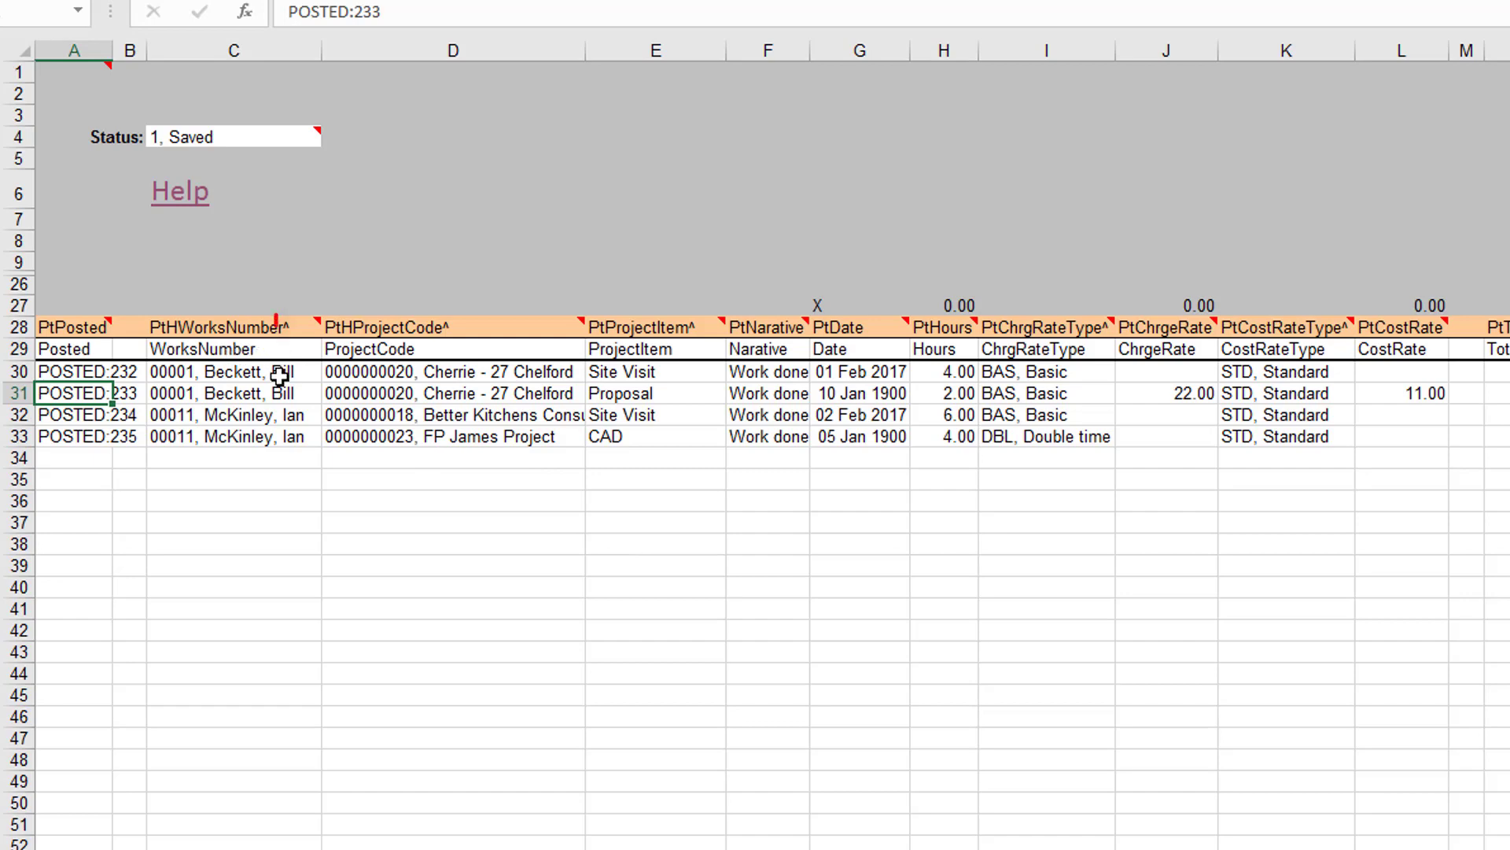
Look up the project resources for the works number in cell C34 and choose the resource with code 00100
left_click(213, 148)
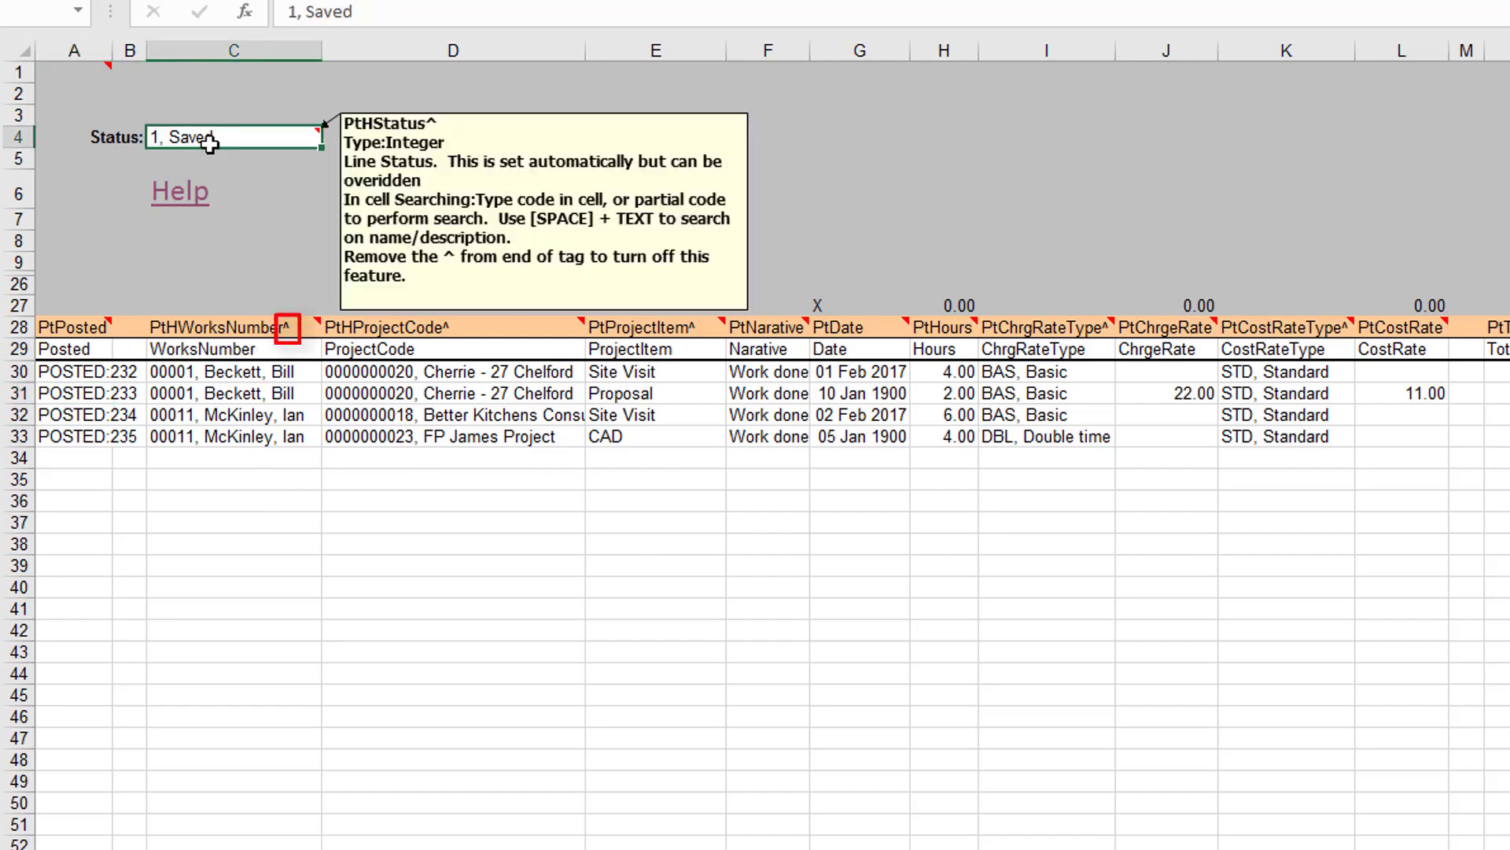
left_click(211, 463)
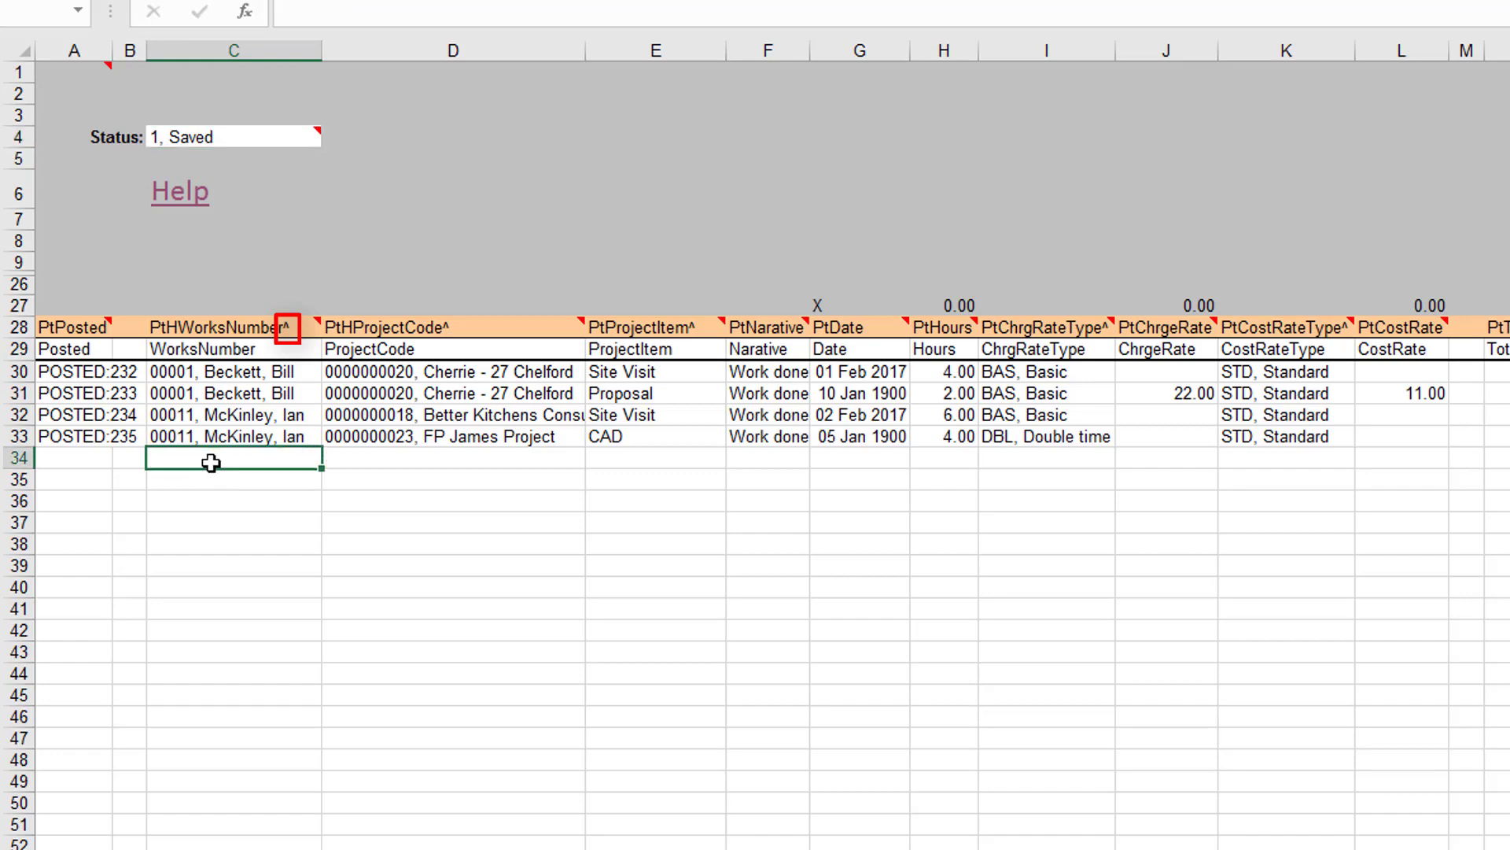
double_click(211, 463)
key("Tab")
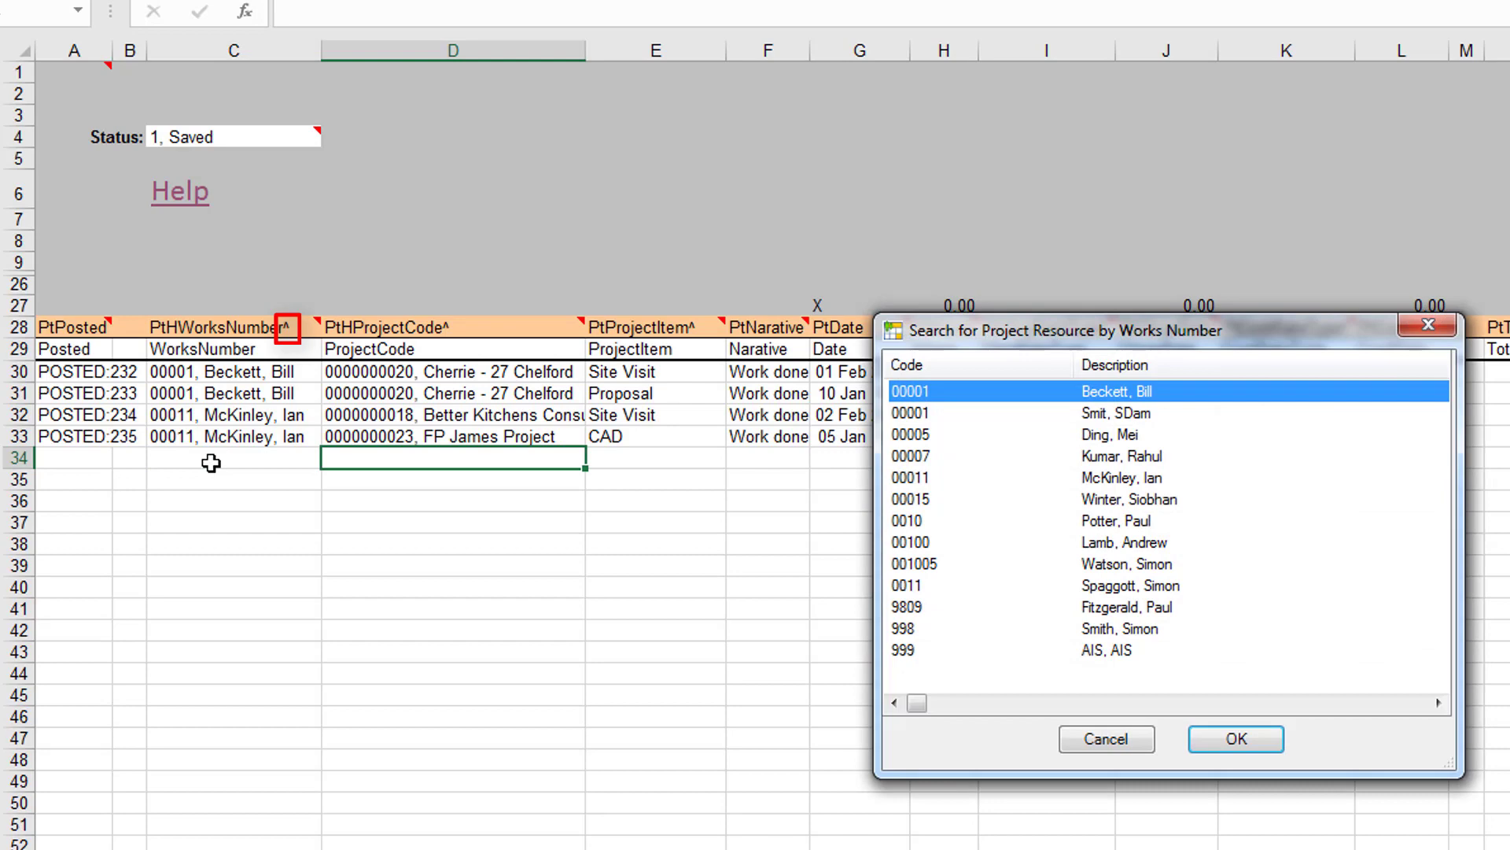
key("Down")
key("Down")
key("Down")
key("Down")
key("Down")
key("Down")
key("Down")
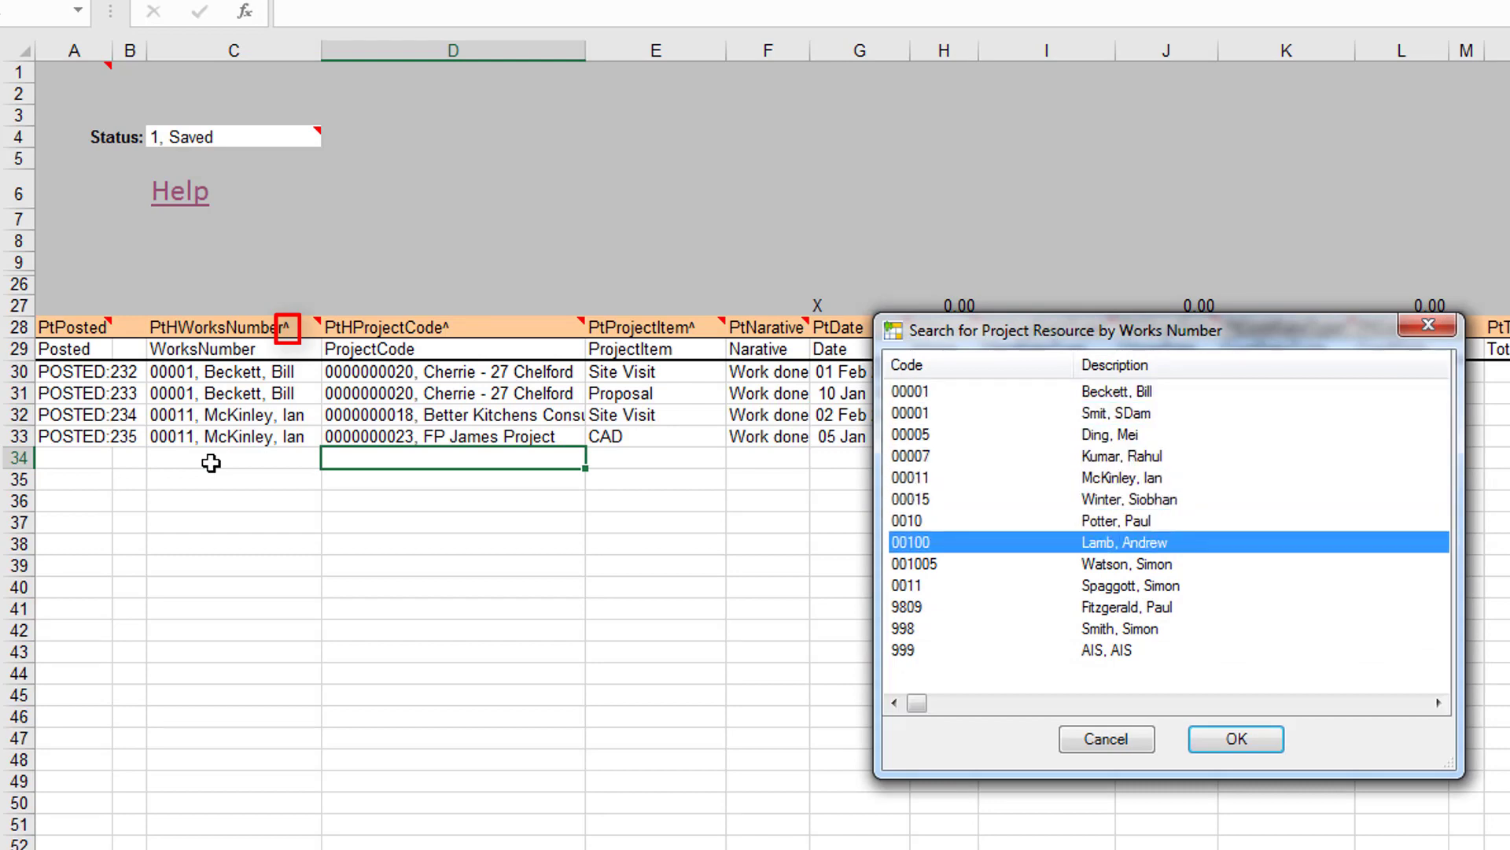
key("Tab")
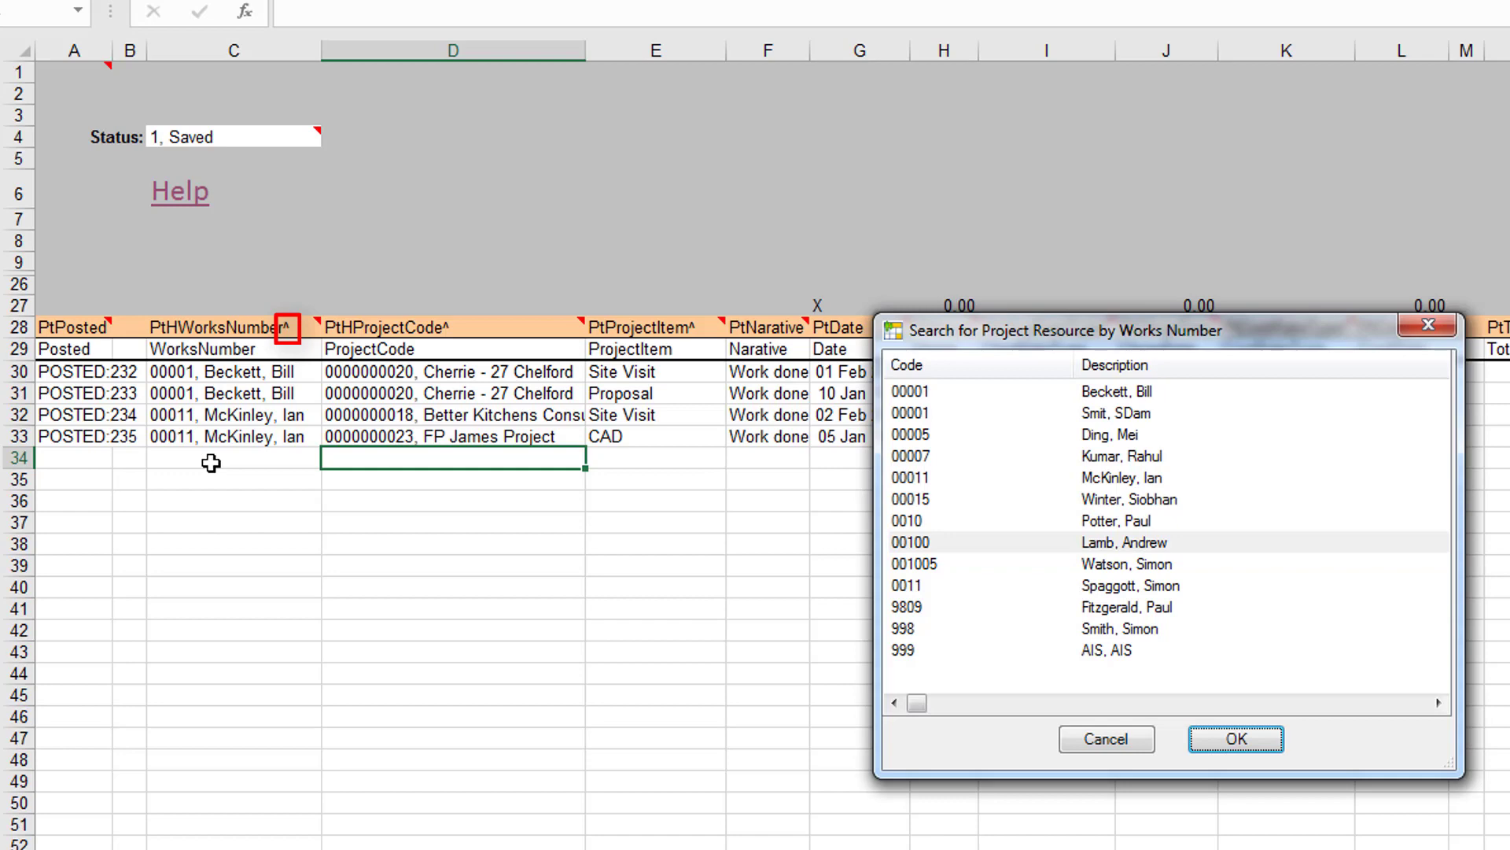
double_click(1038, 542)
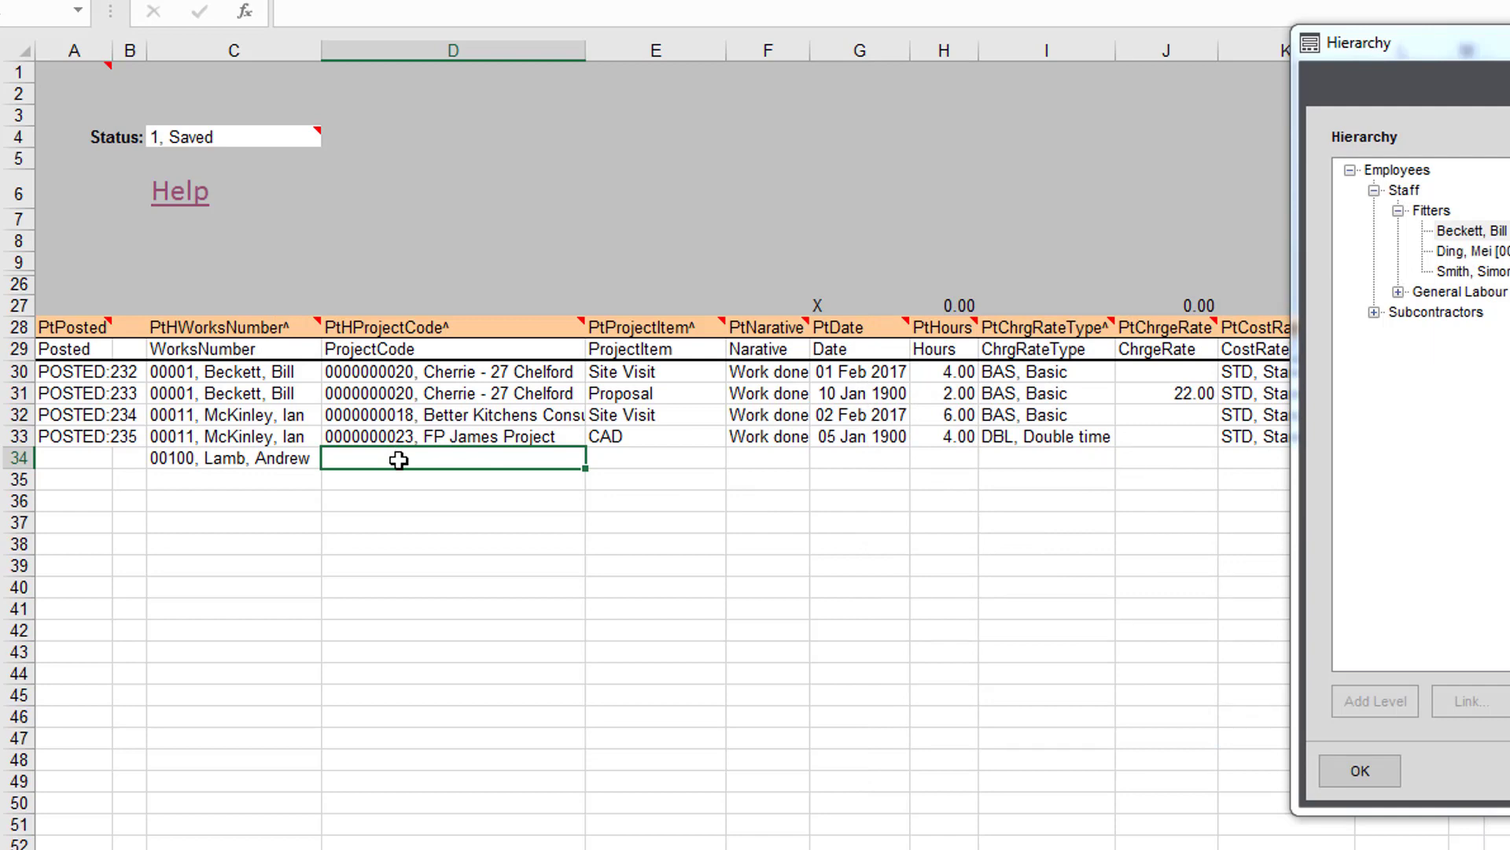
type("23")
key("Tab")
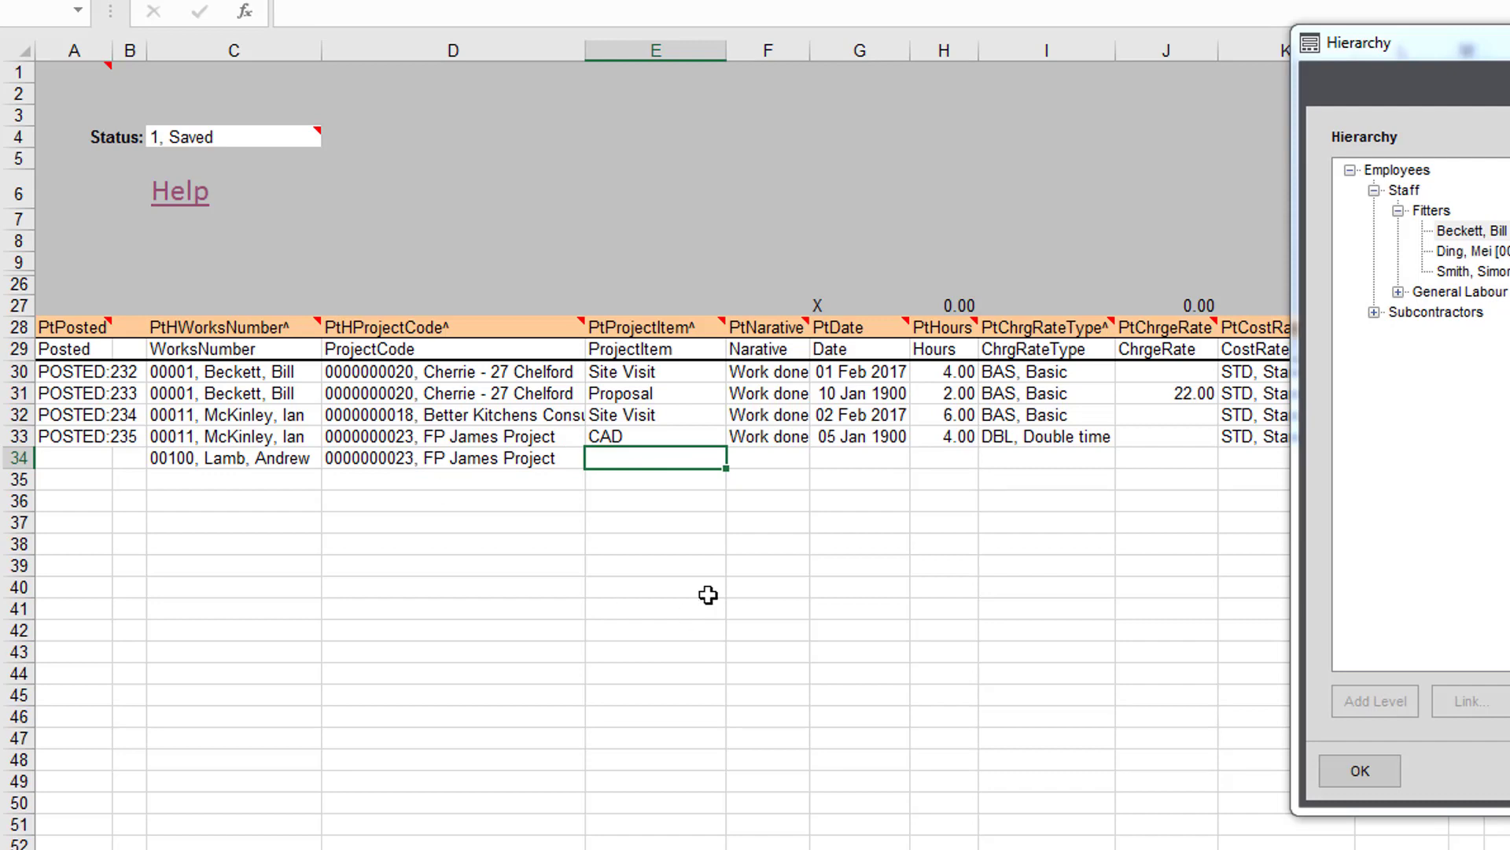
left_click(475, 462)
type("?")
key("Tab")
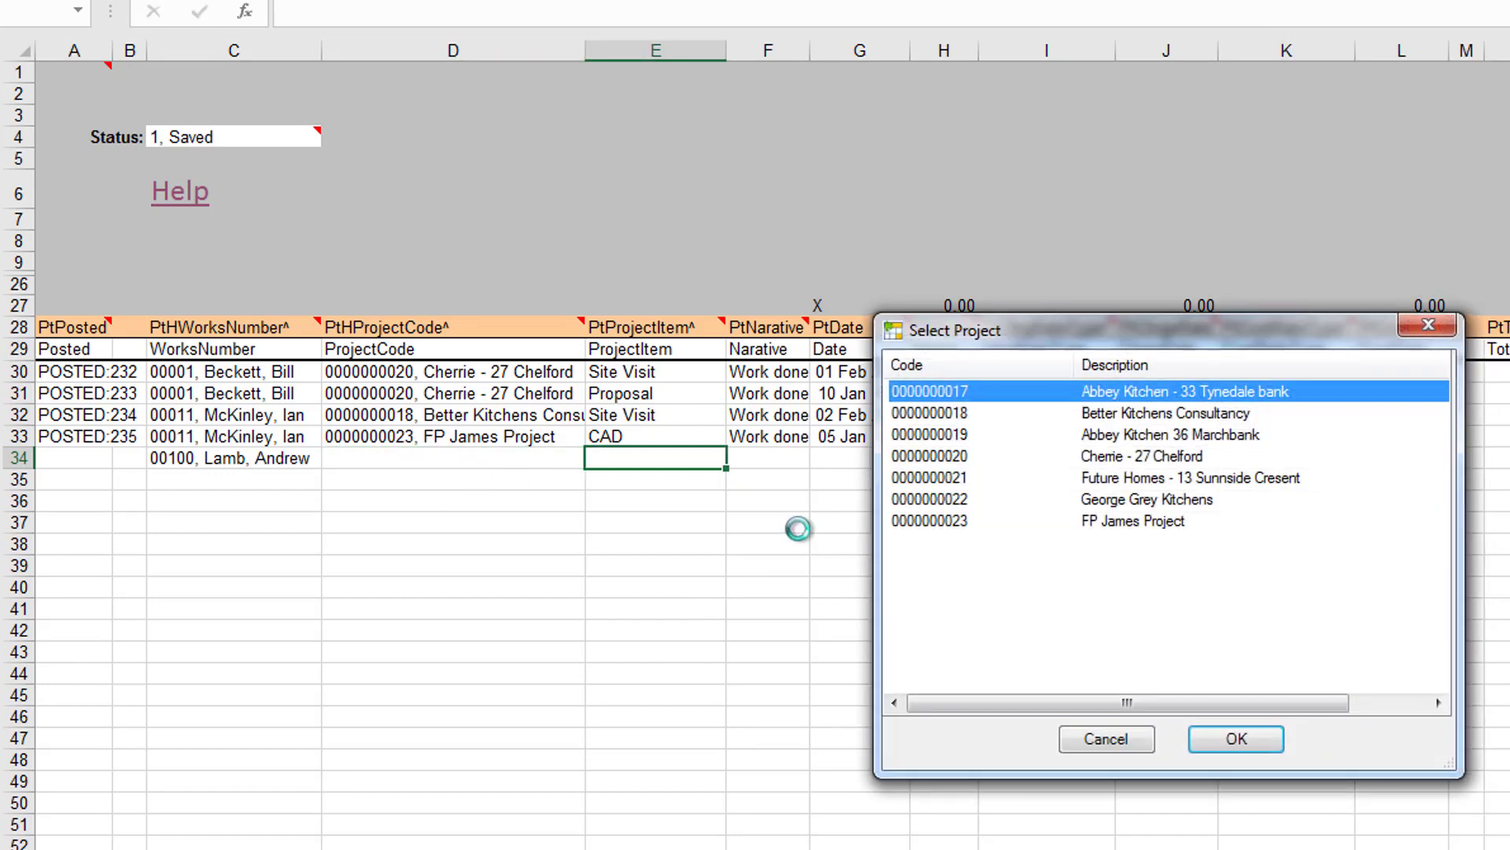
left_click(961, 435)
double_click(963, 438)
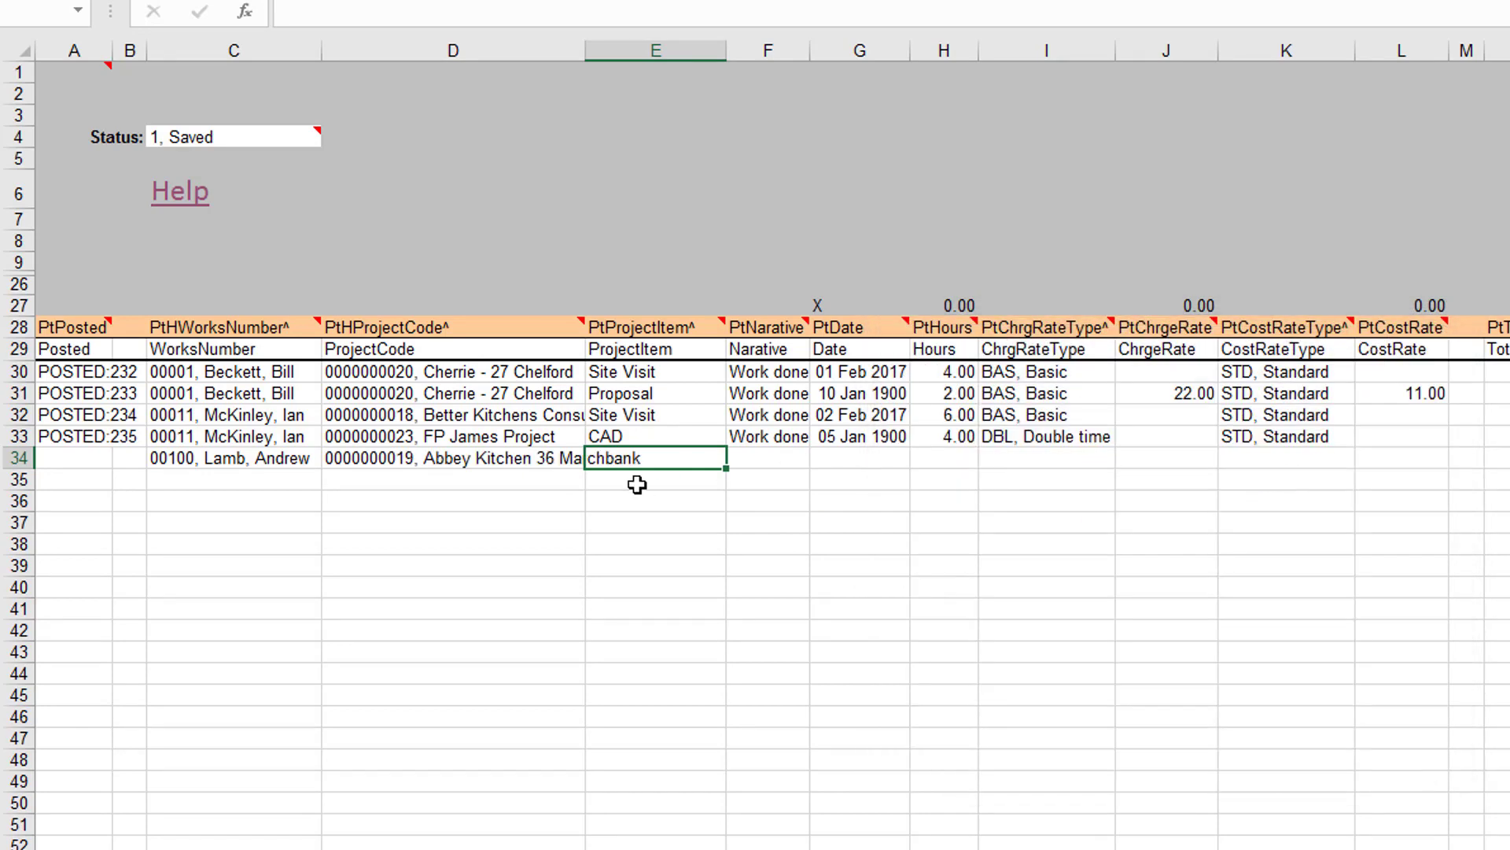
Look up the project items for row 34 and choose Removal
type("?")
key("Tab")
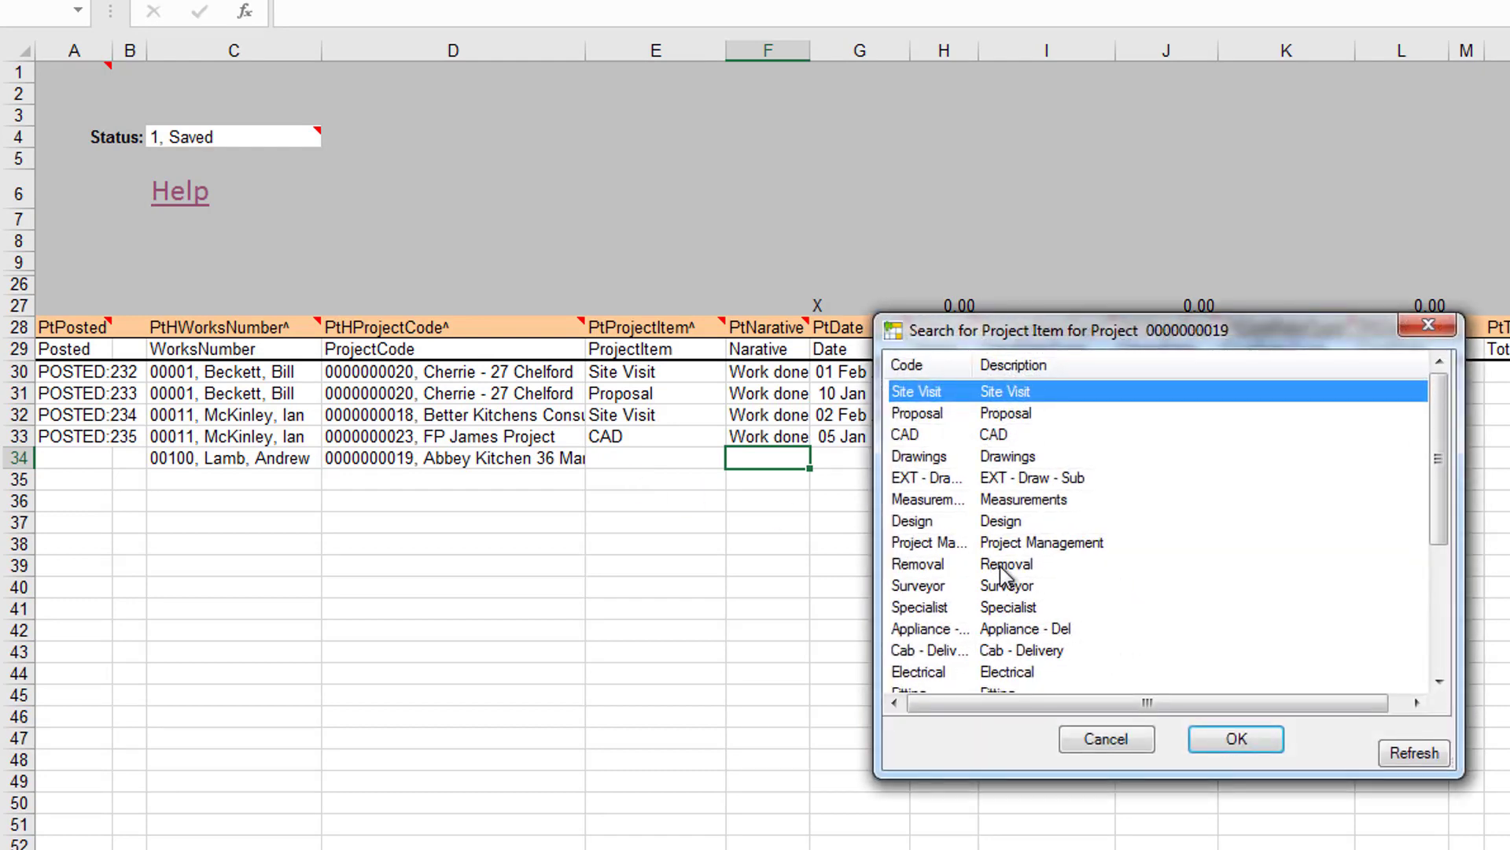
double_click(1005, 564)
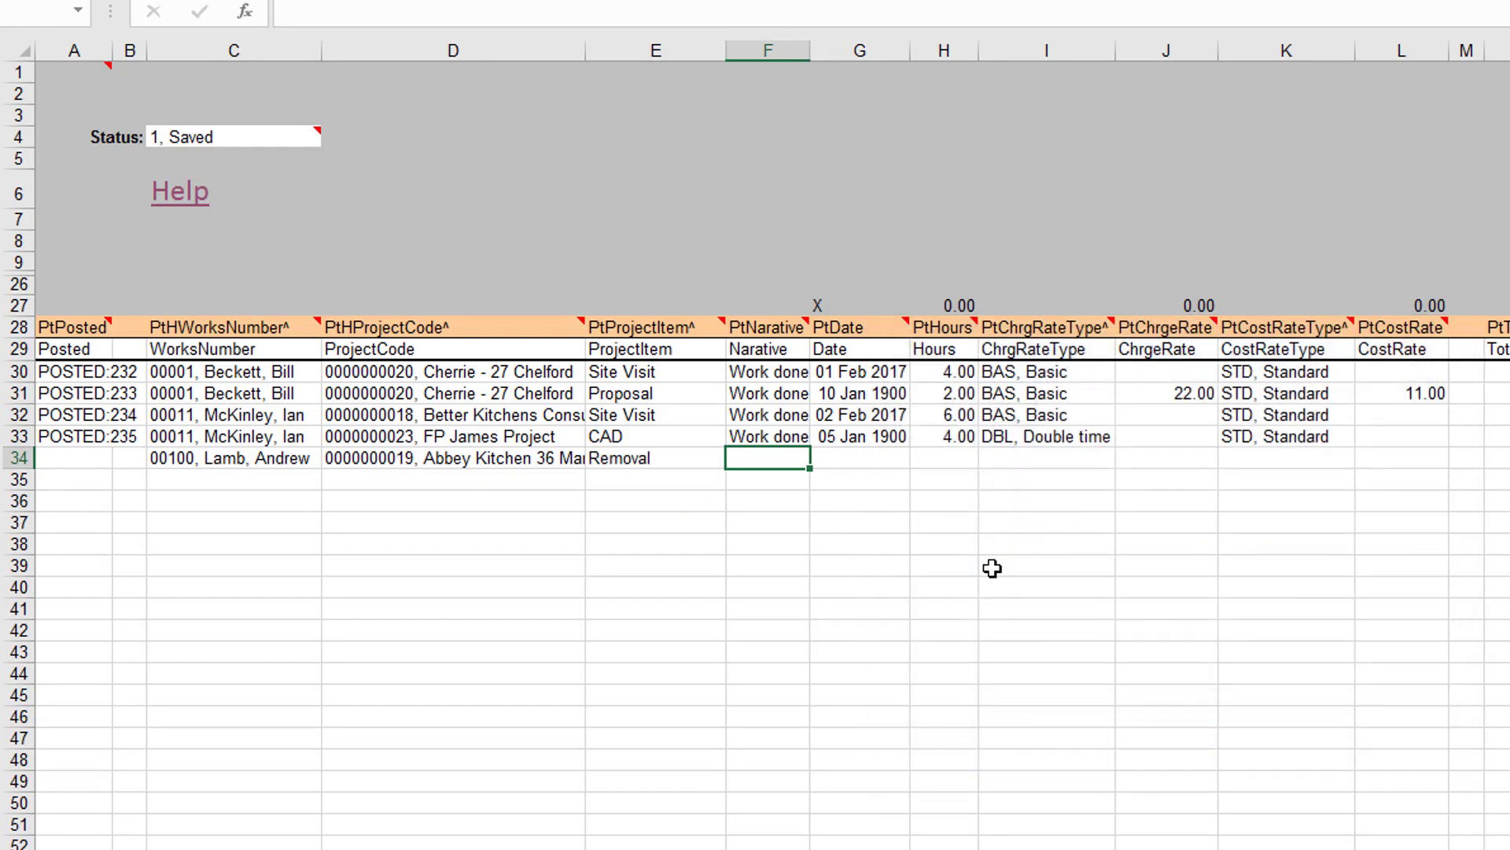
Replace the project item in row 34 using the partial code ca for CAD, followed by m for Measurements
left_click(634, 466)
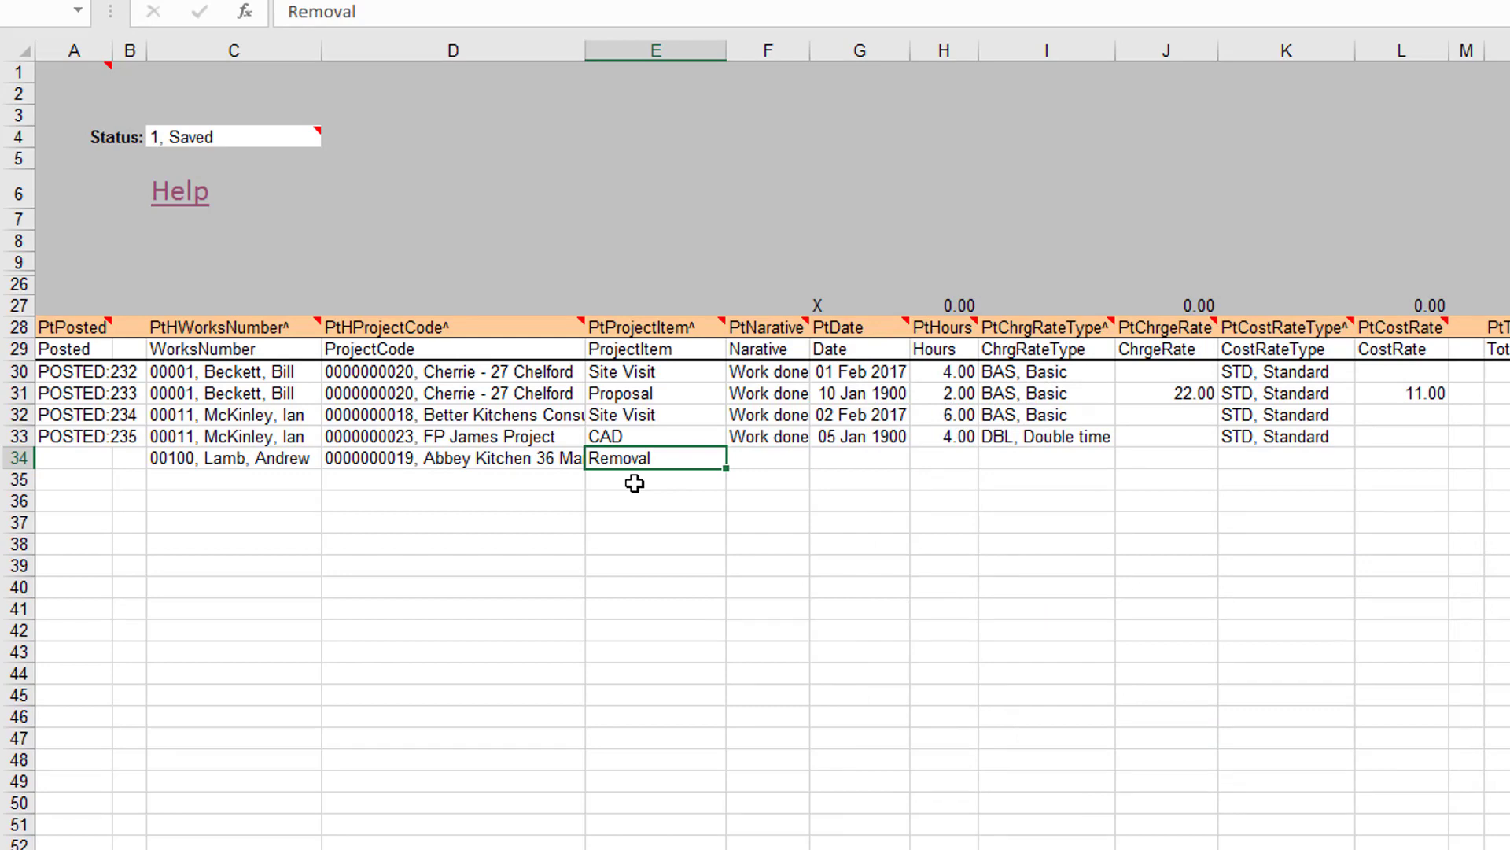
type("ca")
key("Tab")
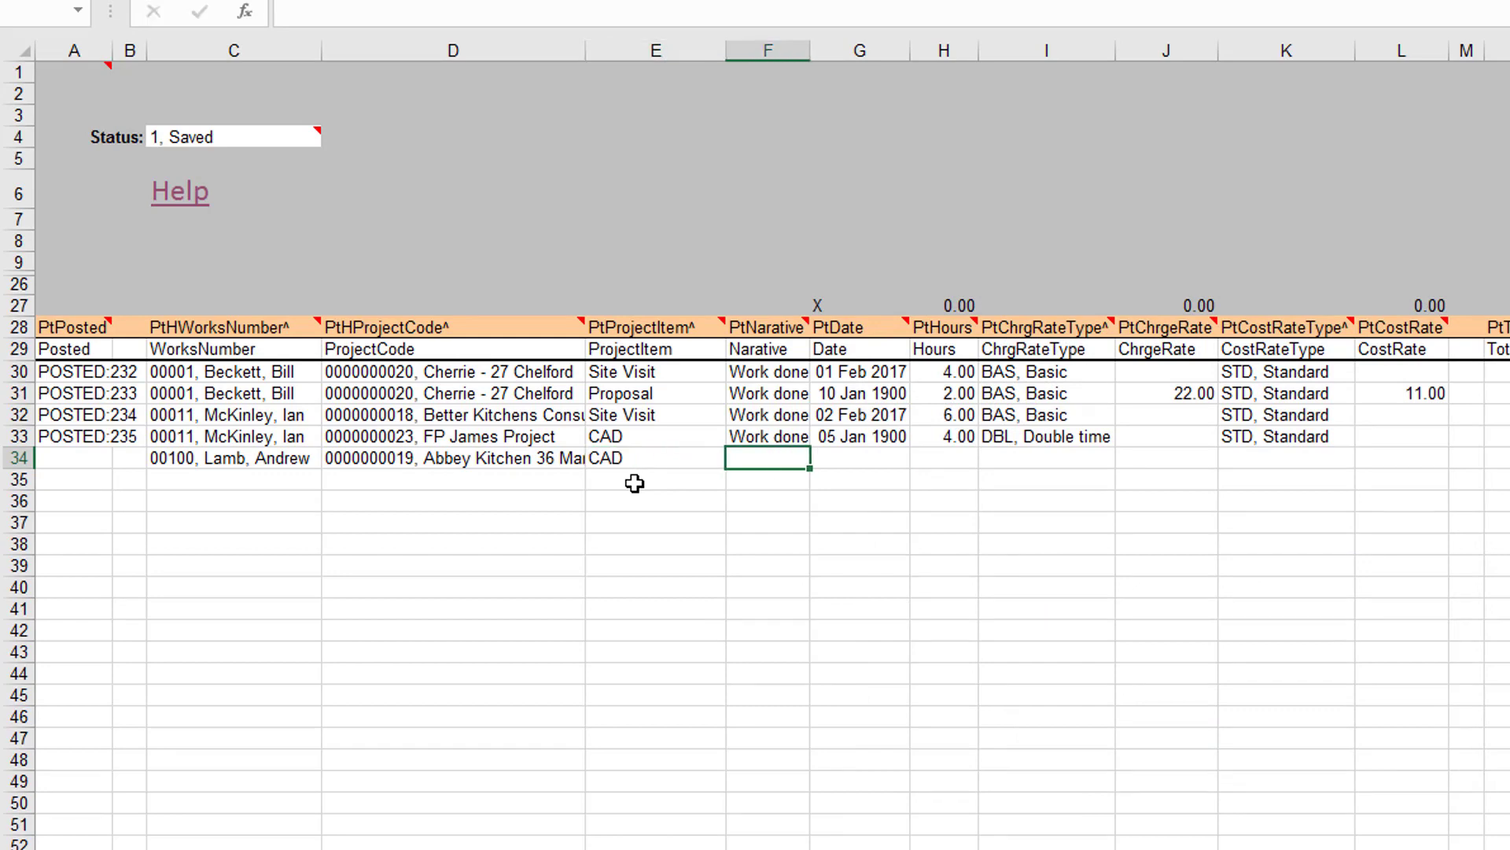
key("Left")
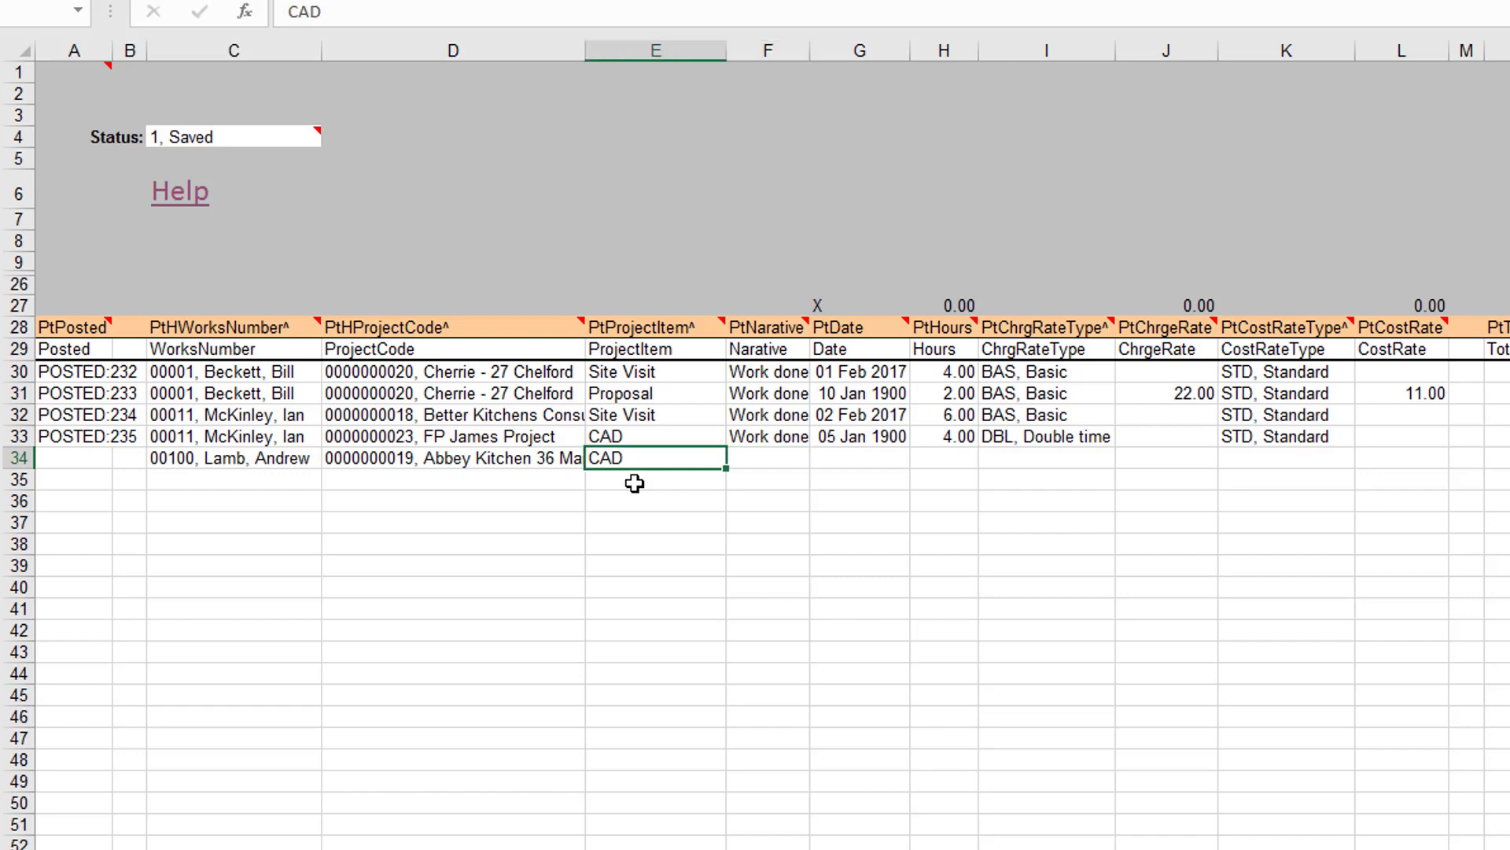
type("m")
key("Tab")
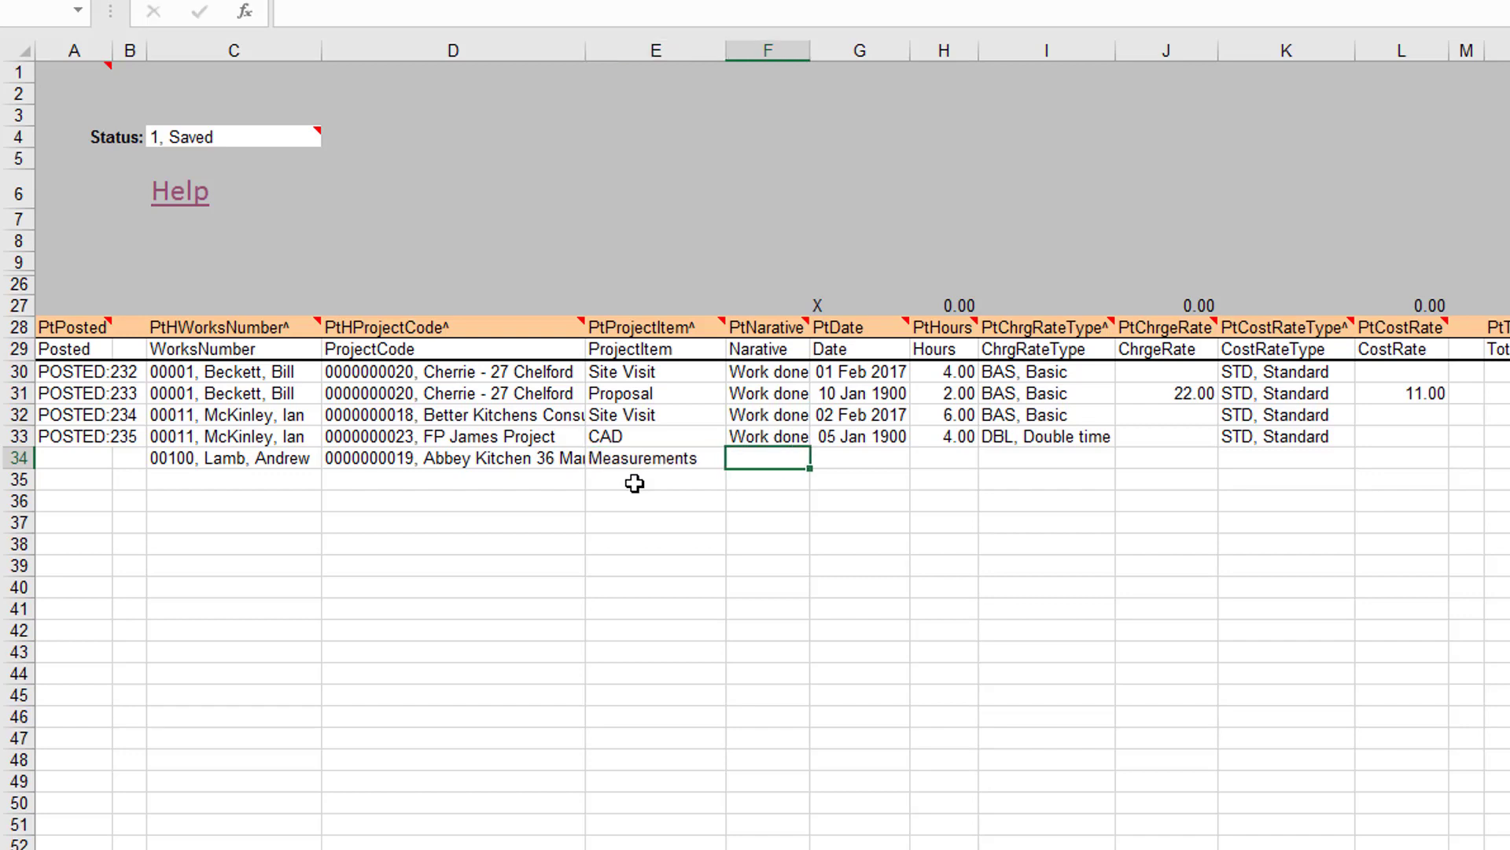
Clear the project item in row 34 and choose Surveyor from the project item lookup
key("Left")
key("Delete")
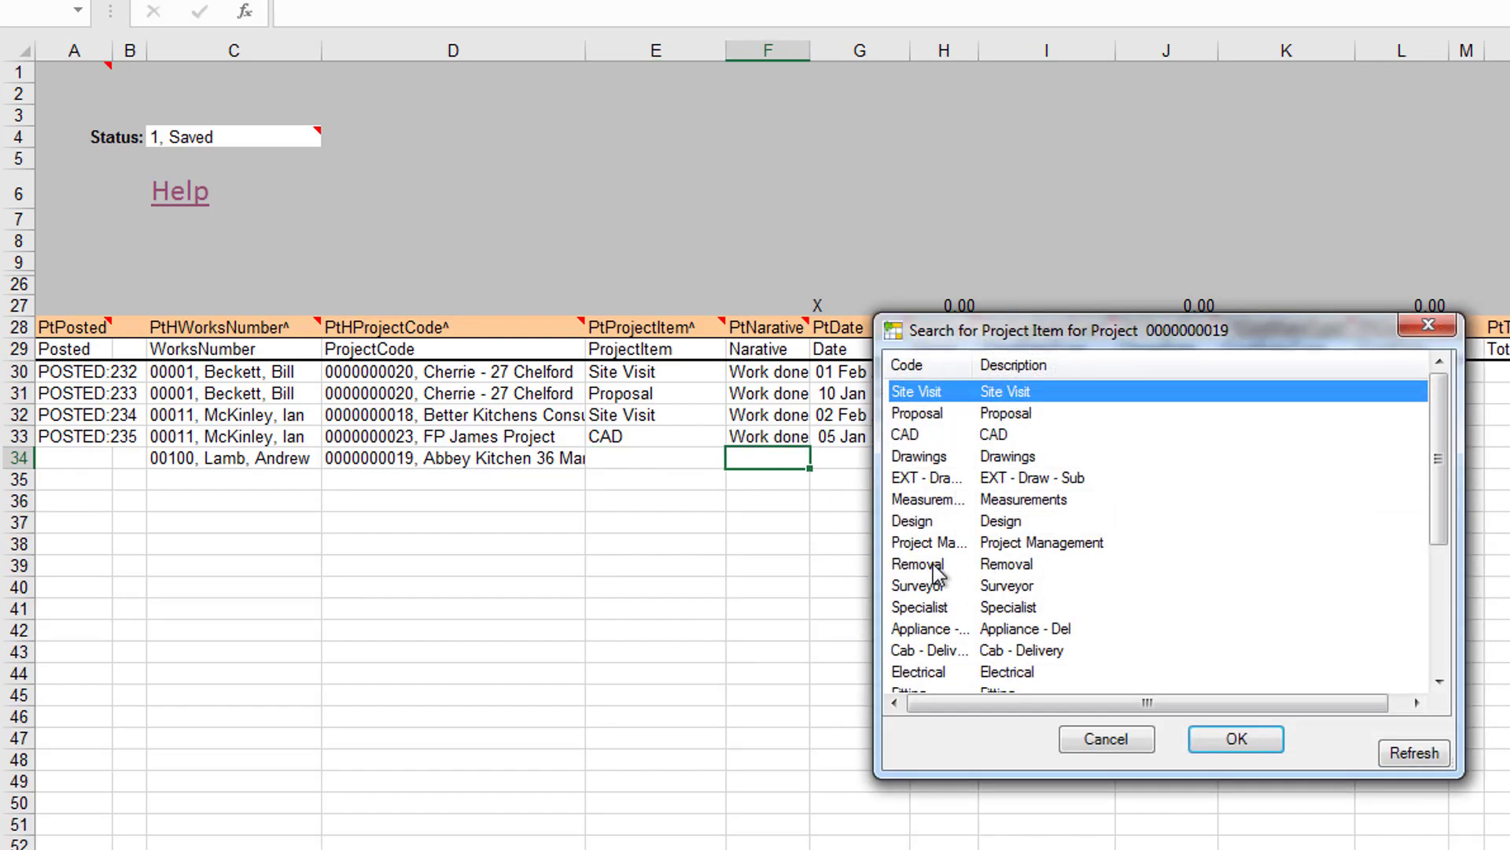
left_click(936, 590)
double_click(936, 589)
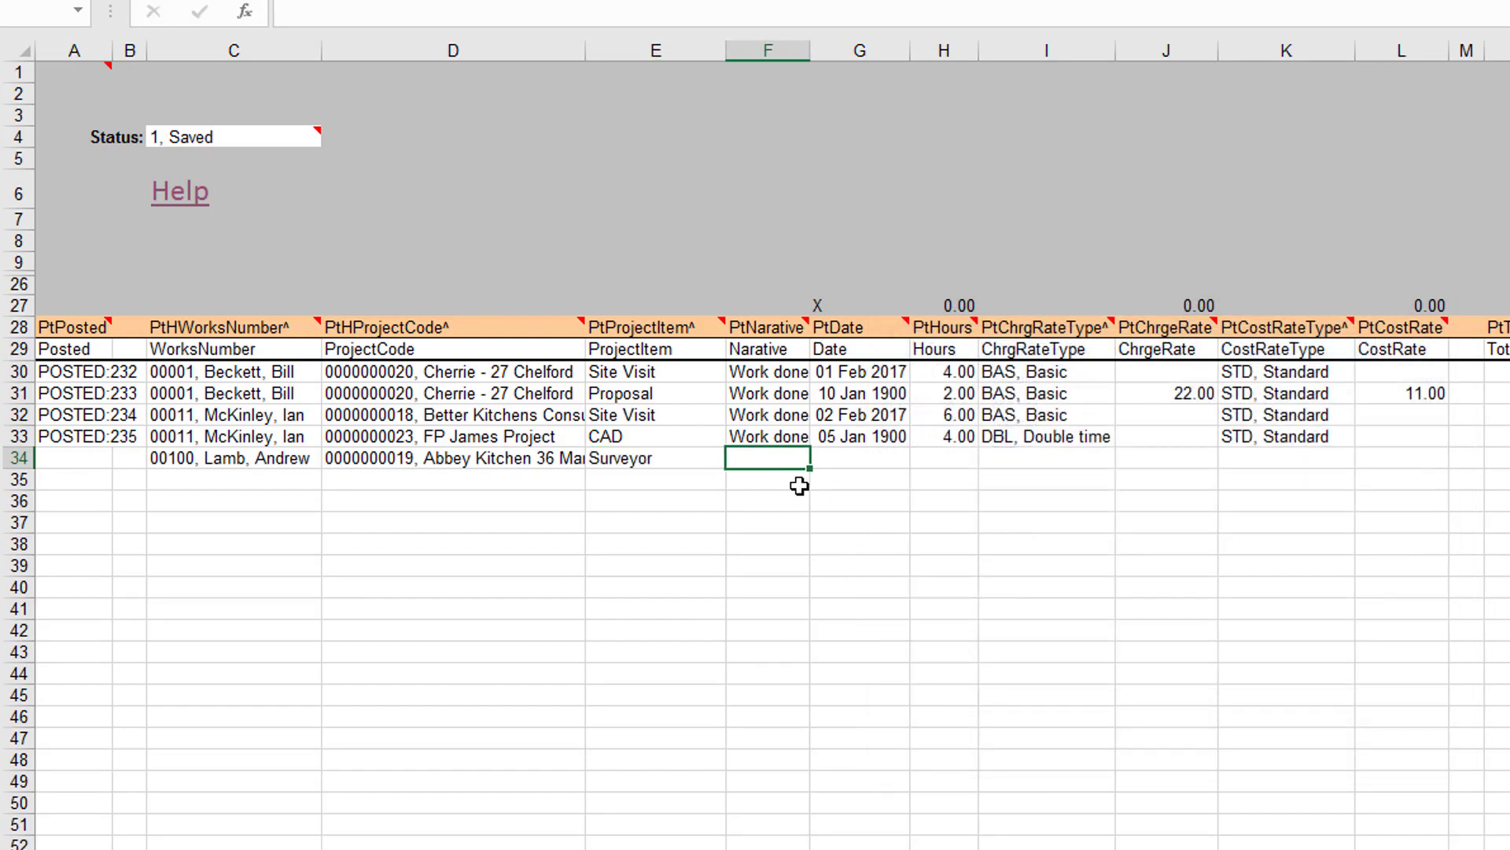
Enter asghlashglkhsg as row 34's narrative and fill the date down from row 33 to give 06 Jan 1900
type("asghlashglkhsg")
key("Tab")
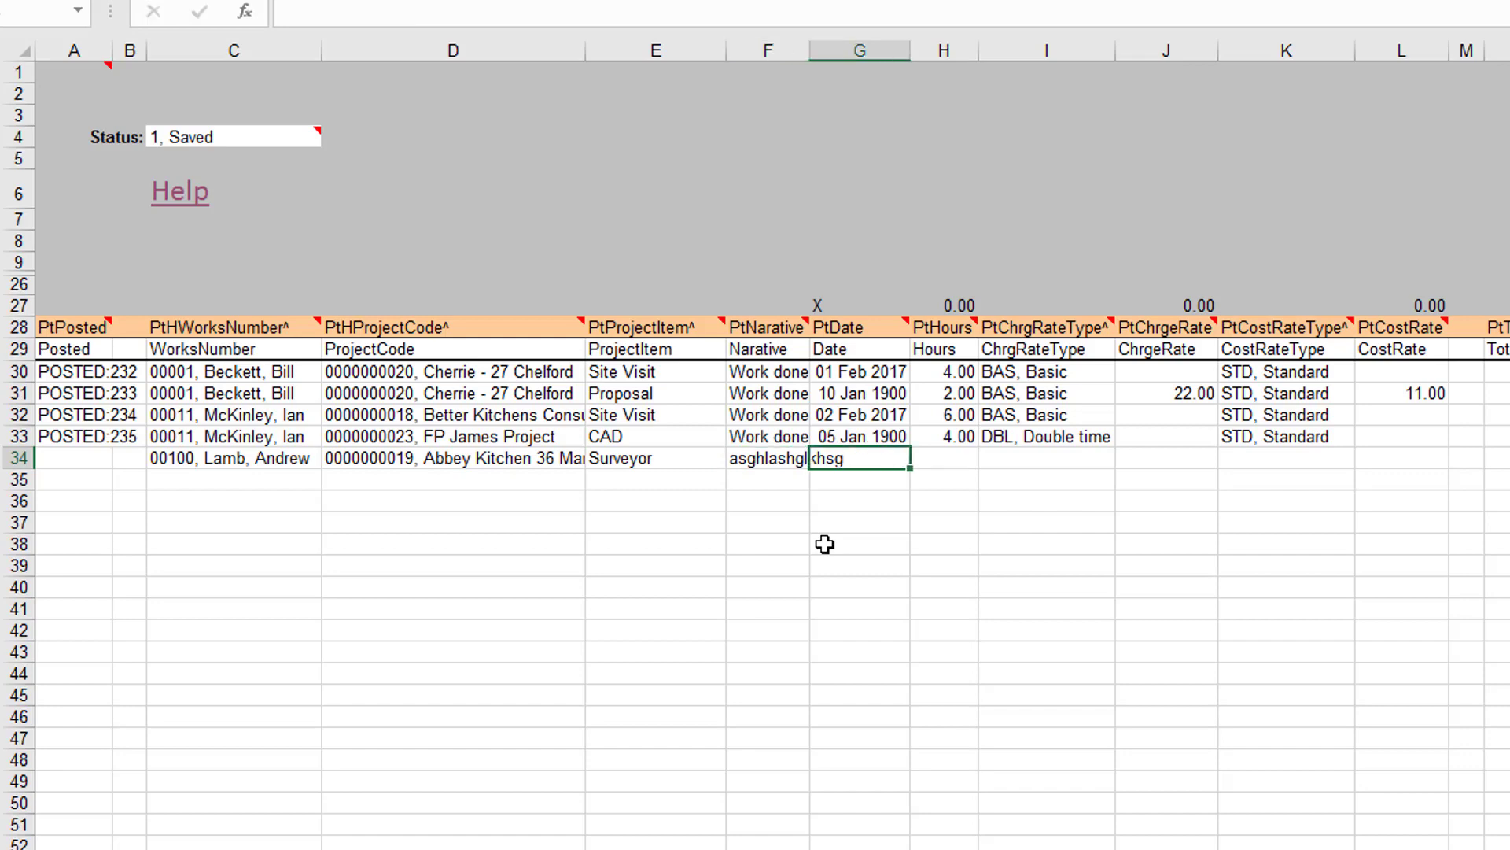
left_click(904, 441)
left_click_drag(910, 446, 947, 459)
Set the hours in row 34 to 2
left_click(947, 458)
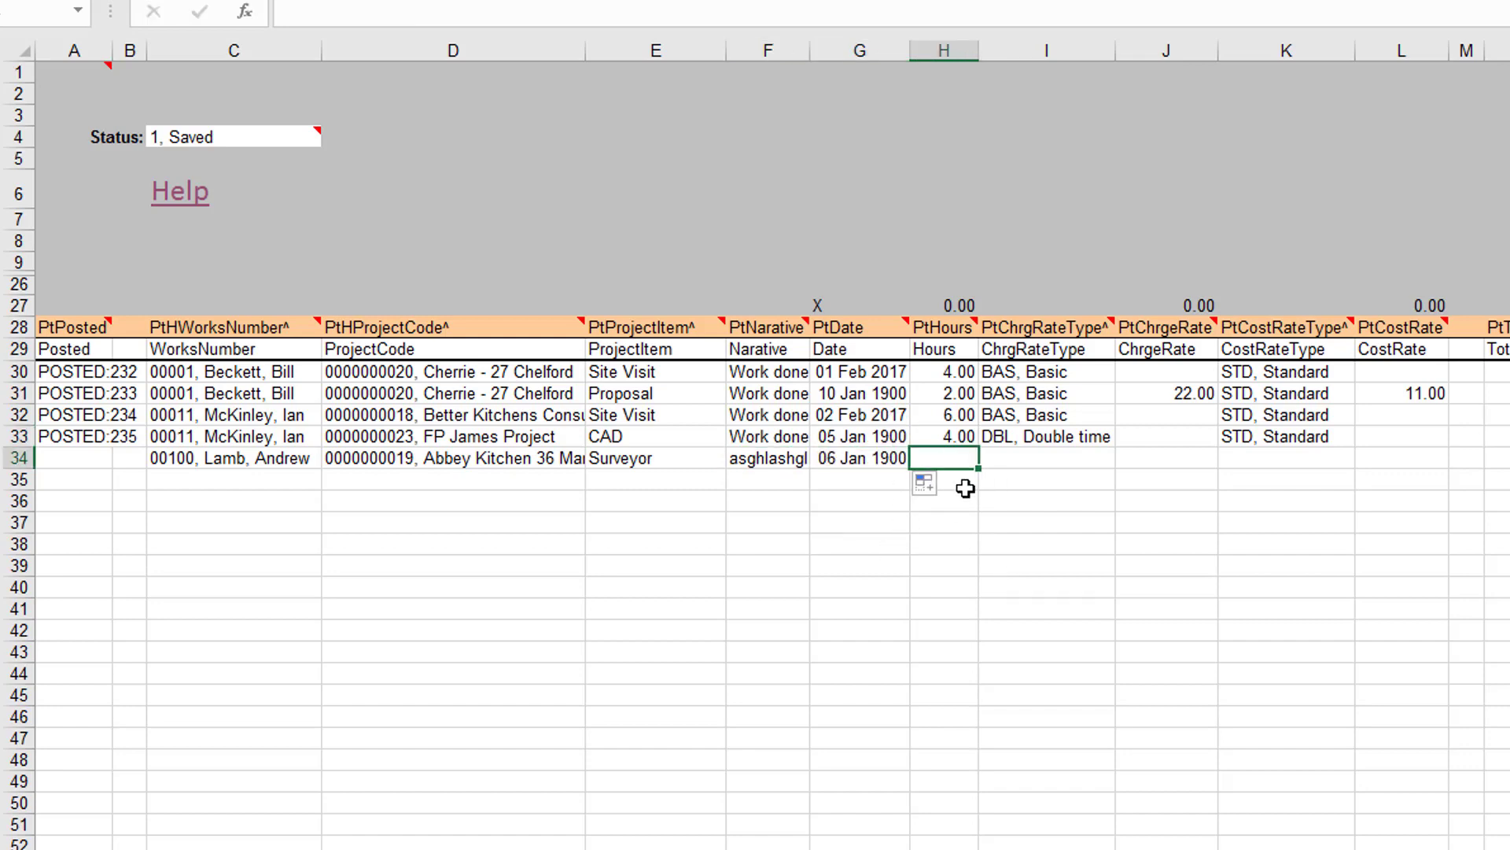
type("2")
key("Tab")
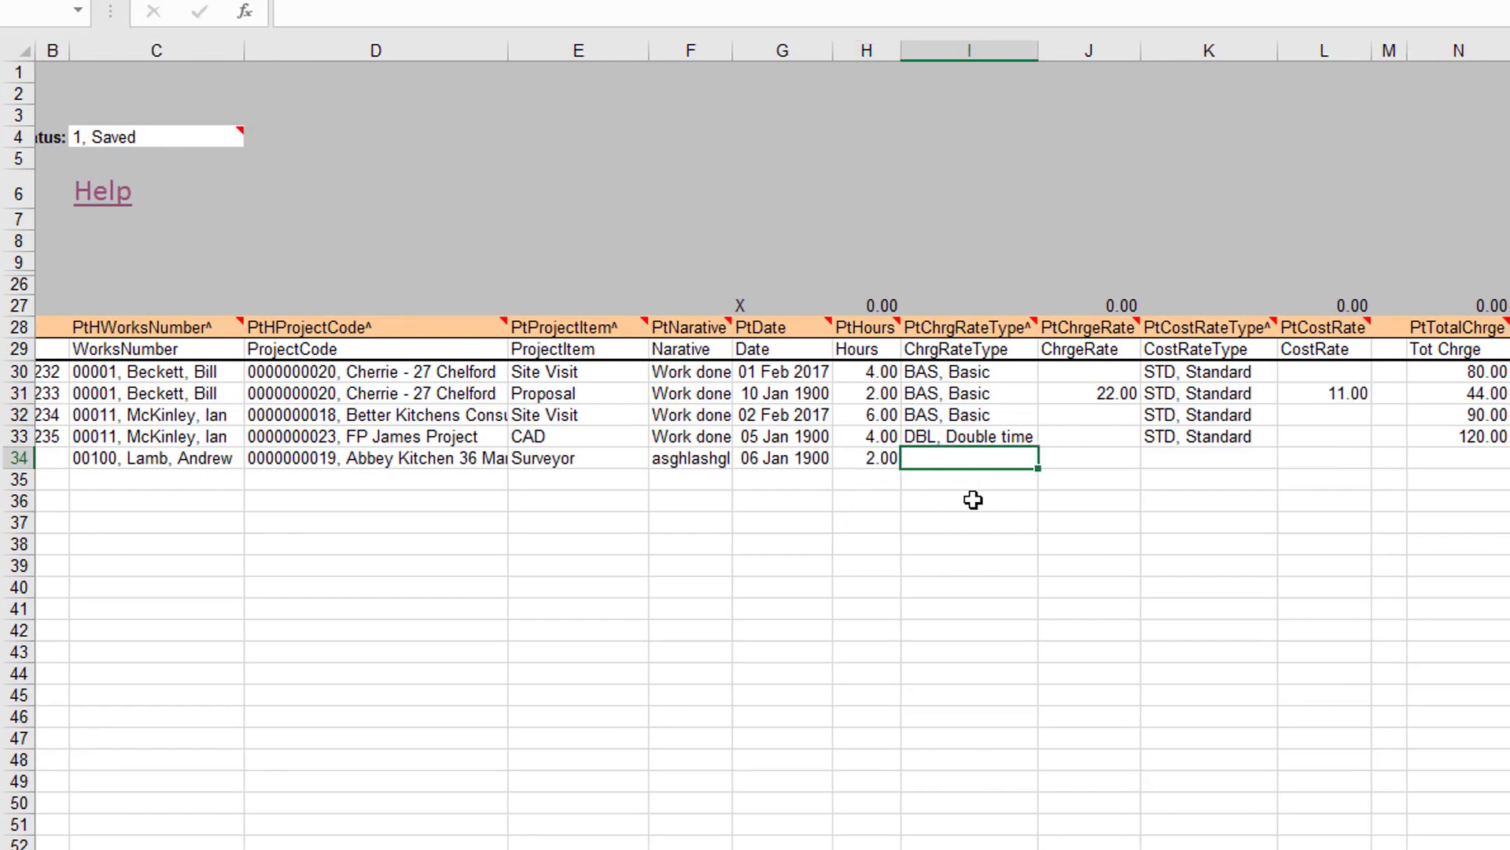
Set row 34's charge rate type to DBL, Double time and its cost rate type to STD, Standard using partial codes
type("d")
key("Tab")
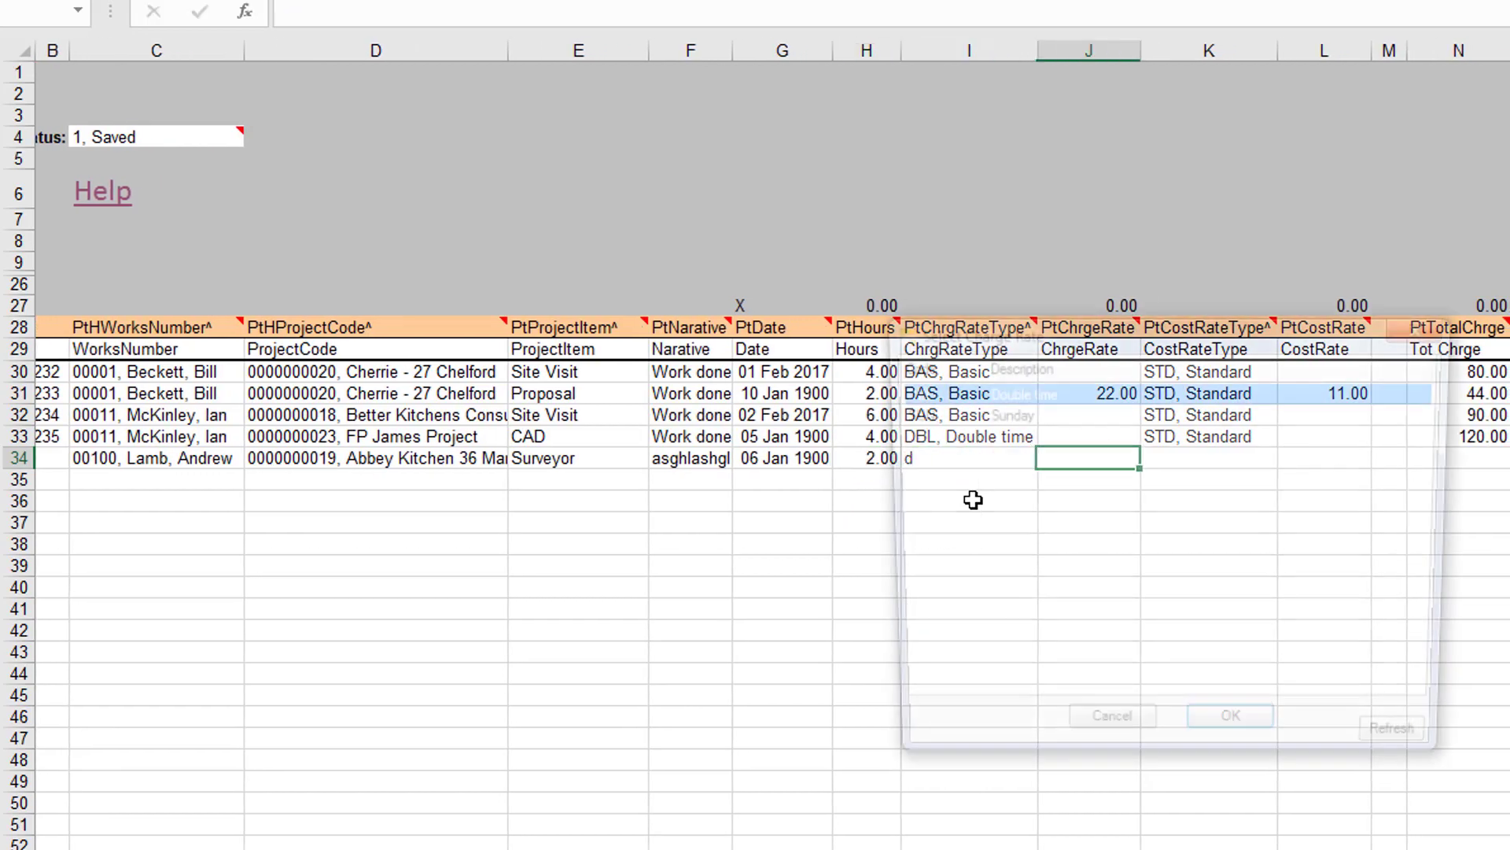
key("Return")
key("Tab")
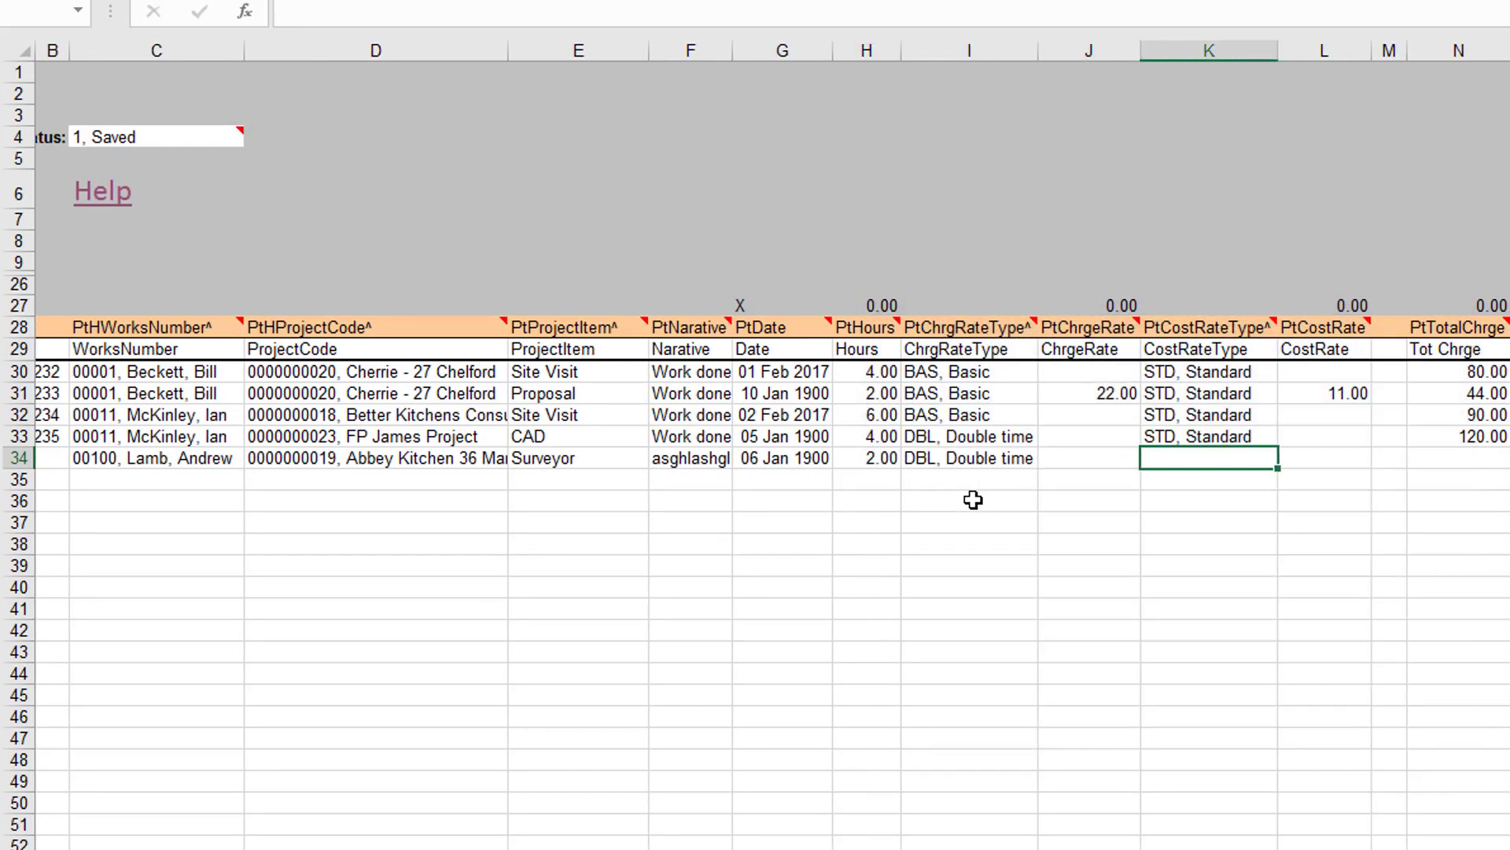
type("st")
key("Tab")
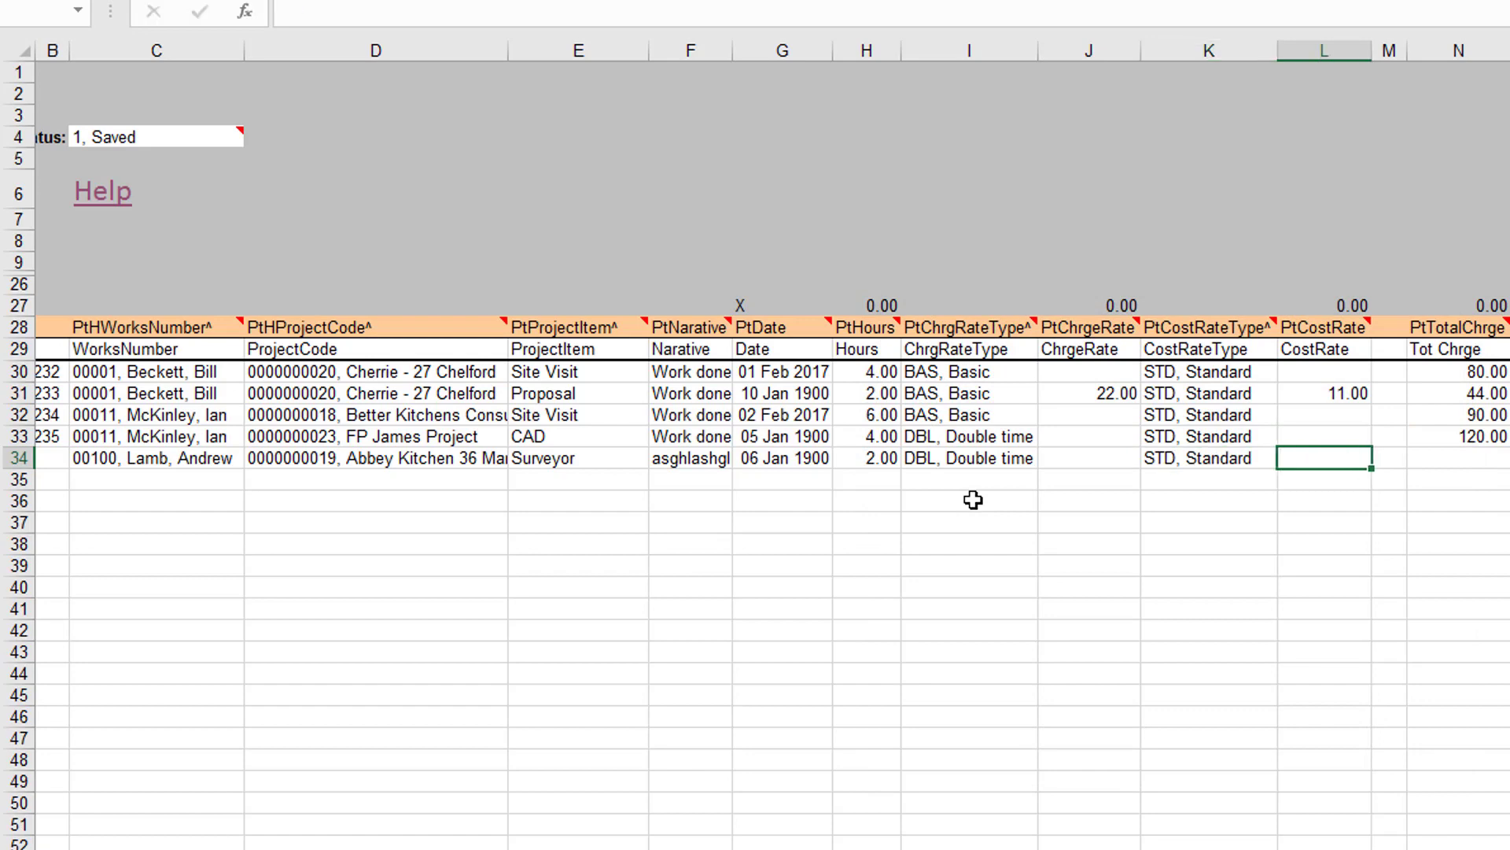
key("Tab")
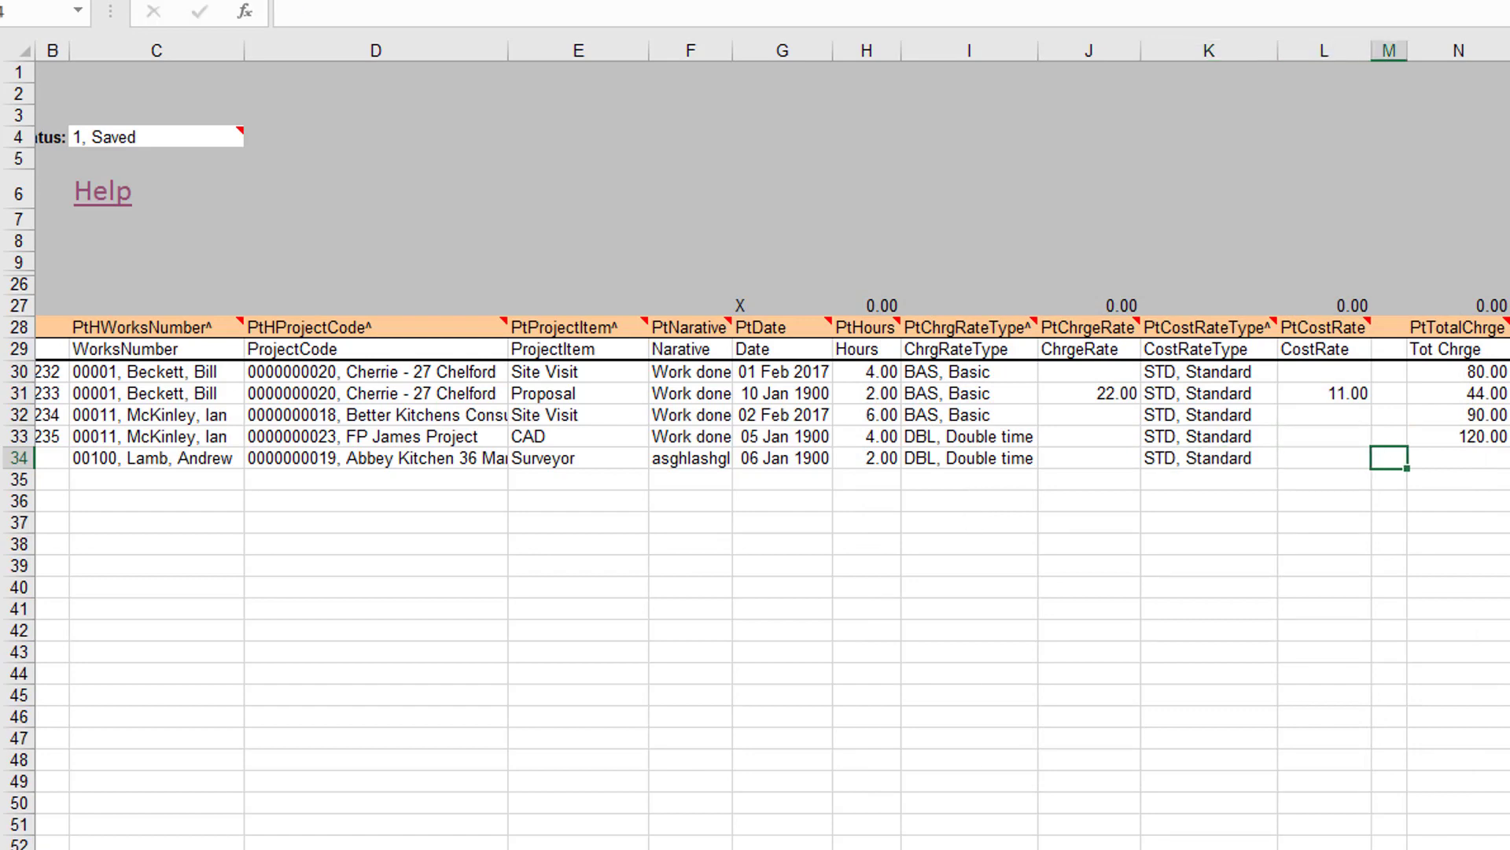
Inspect the WorksNumber cells C30 and C31 and highlight the code before the comma in C31
scroll(772, 444, "left", 1)
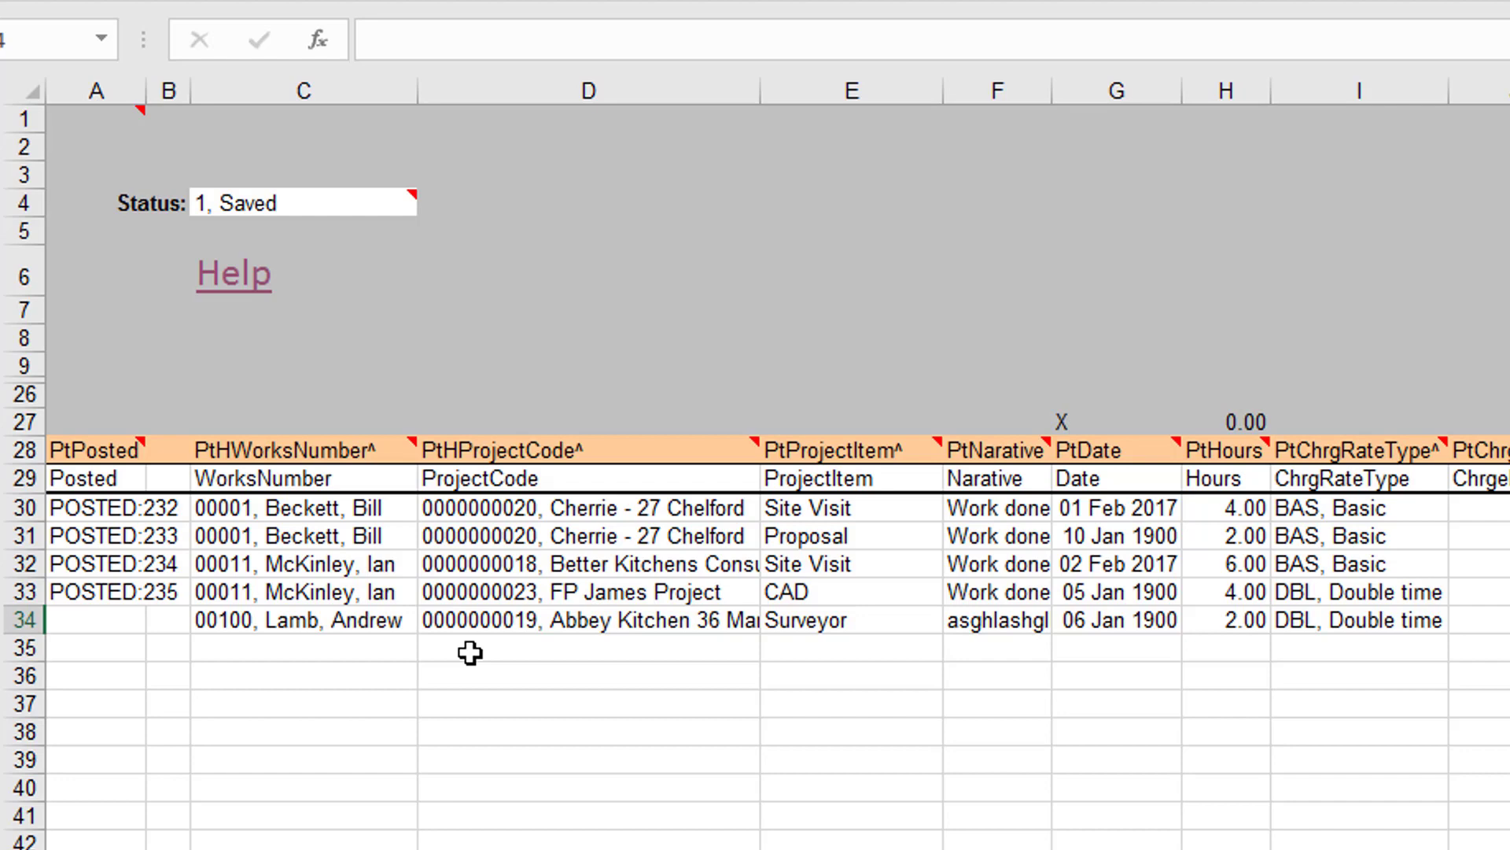
left_click(270, 512)
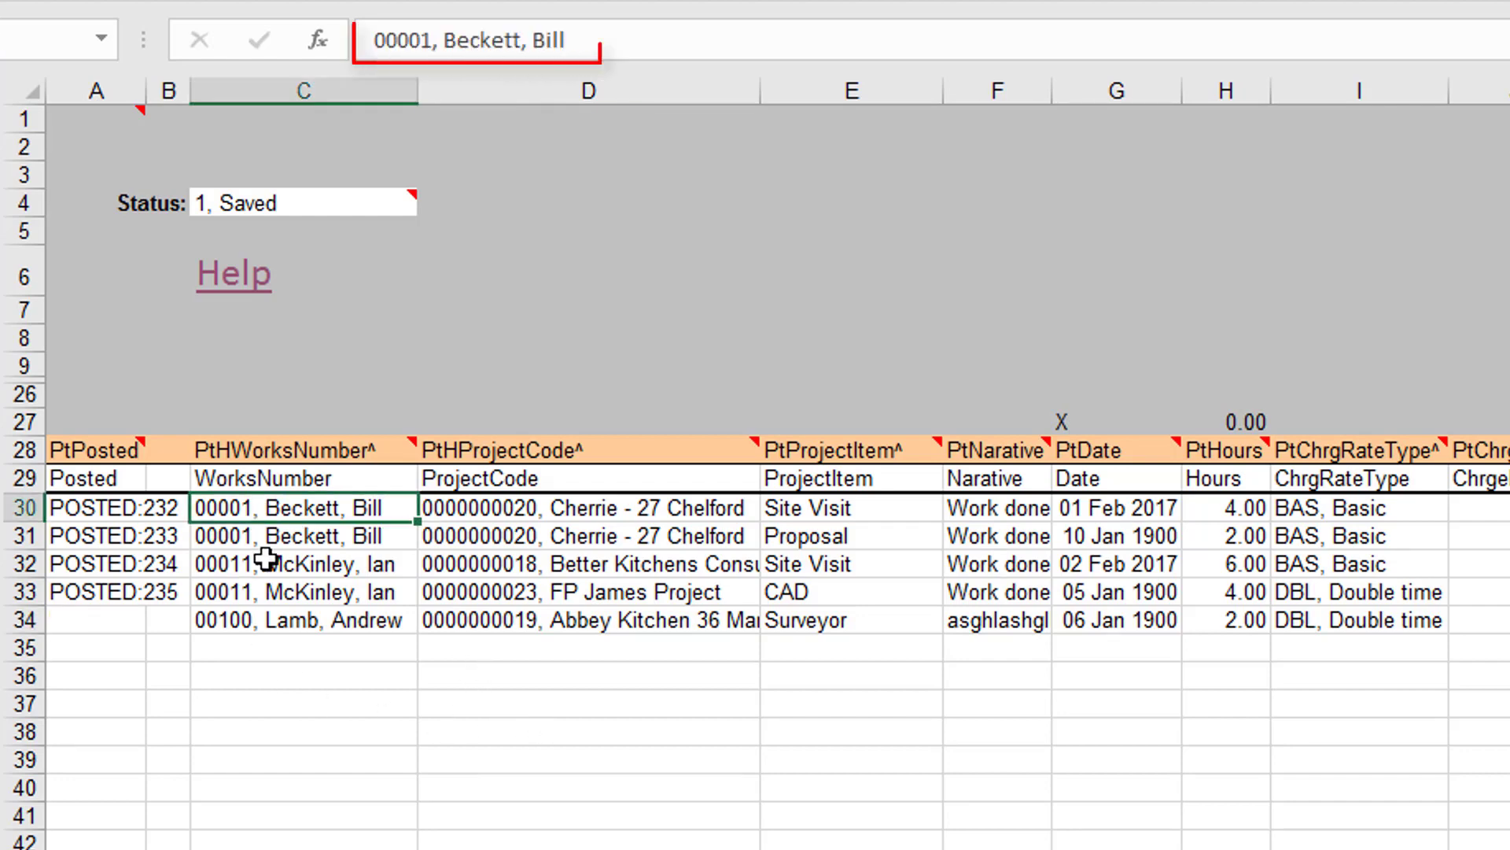
left_click(272, 536)
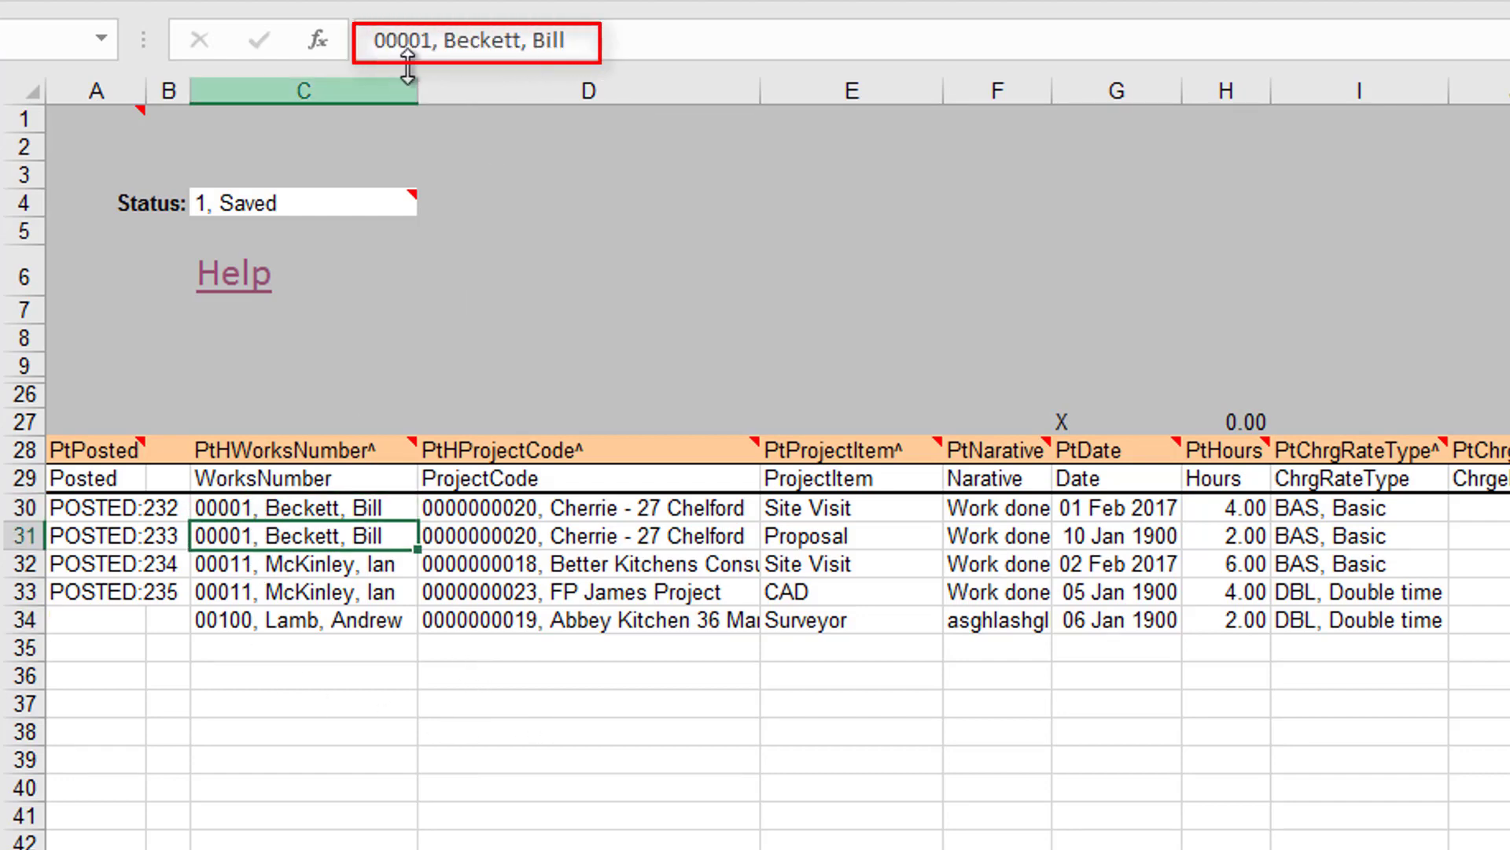
left_click_drag(434, 39, 370, 38)
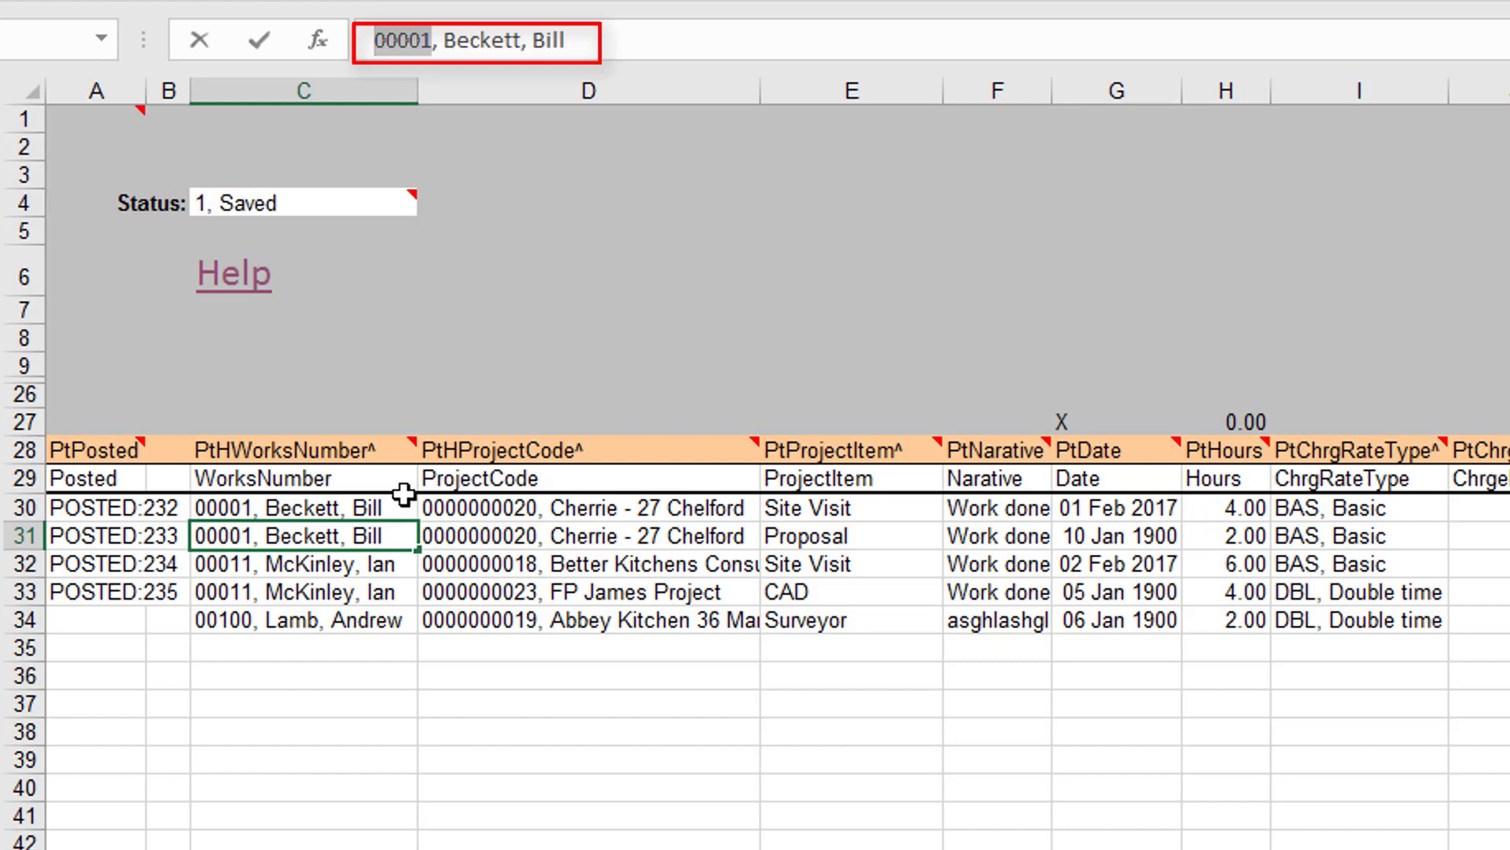
Remove the trailing ^ from the PtHWorksNumber and PtHProjectCode tags in row 28 to turn off their in-cell searching
left_click(324, 450)
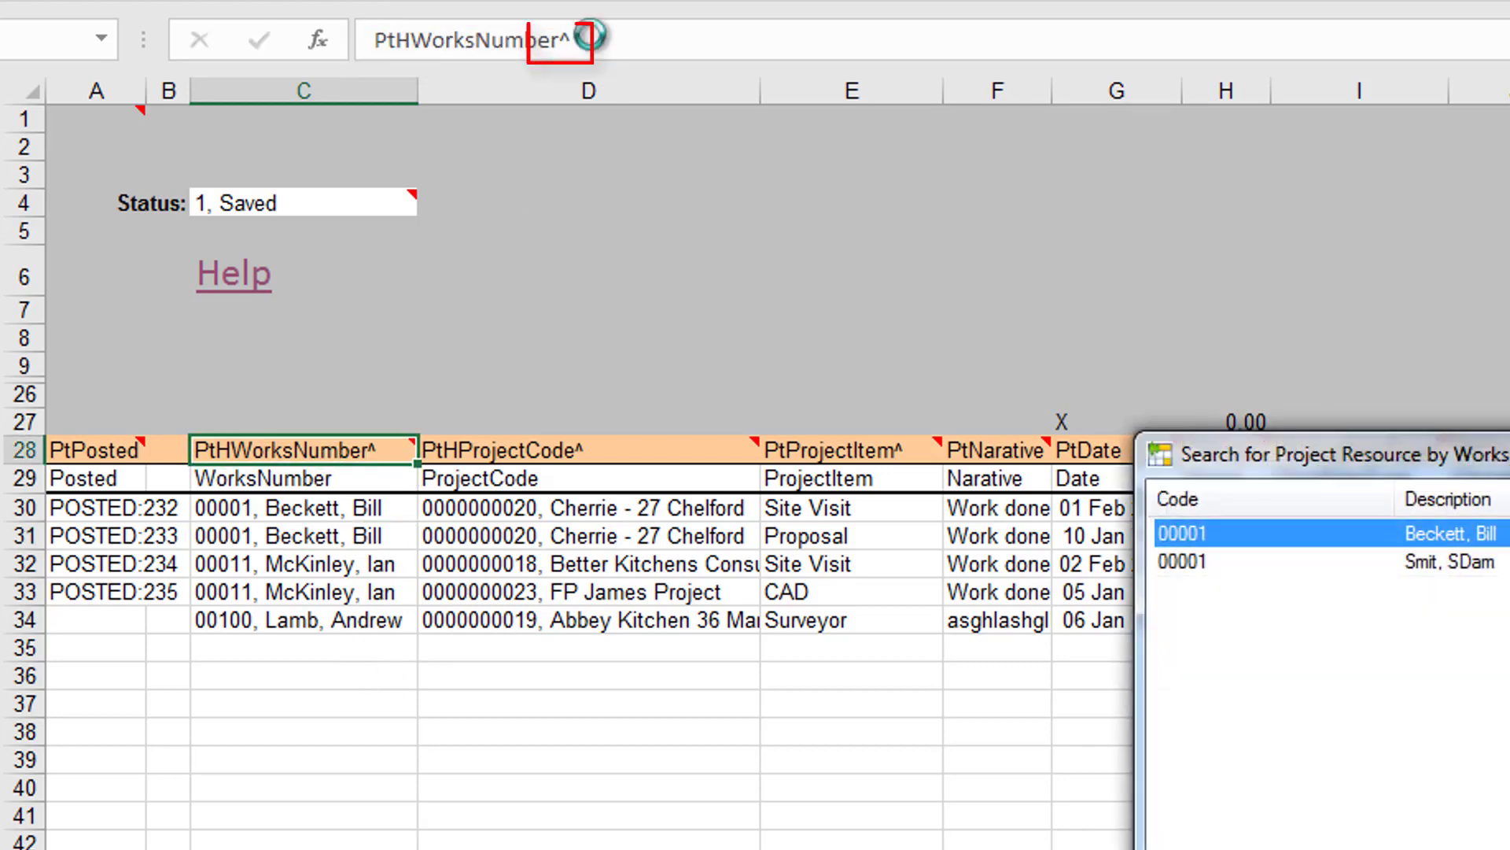
key("Escape")
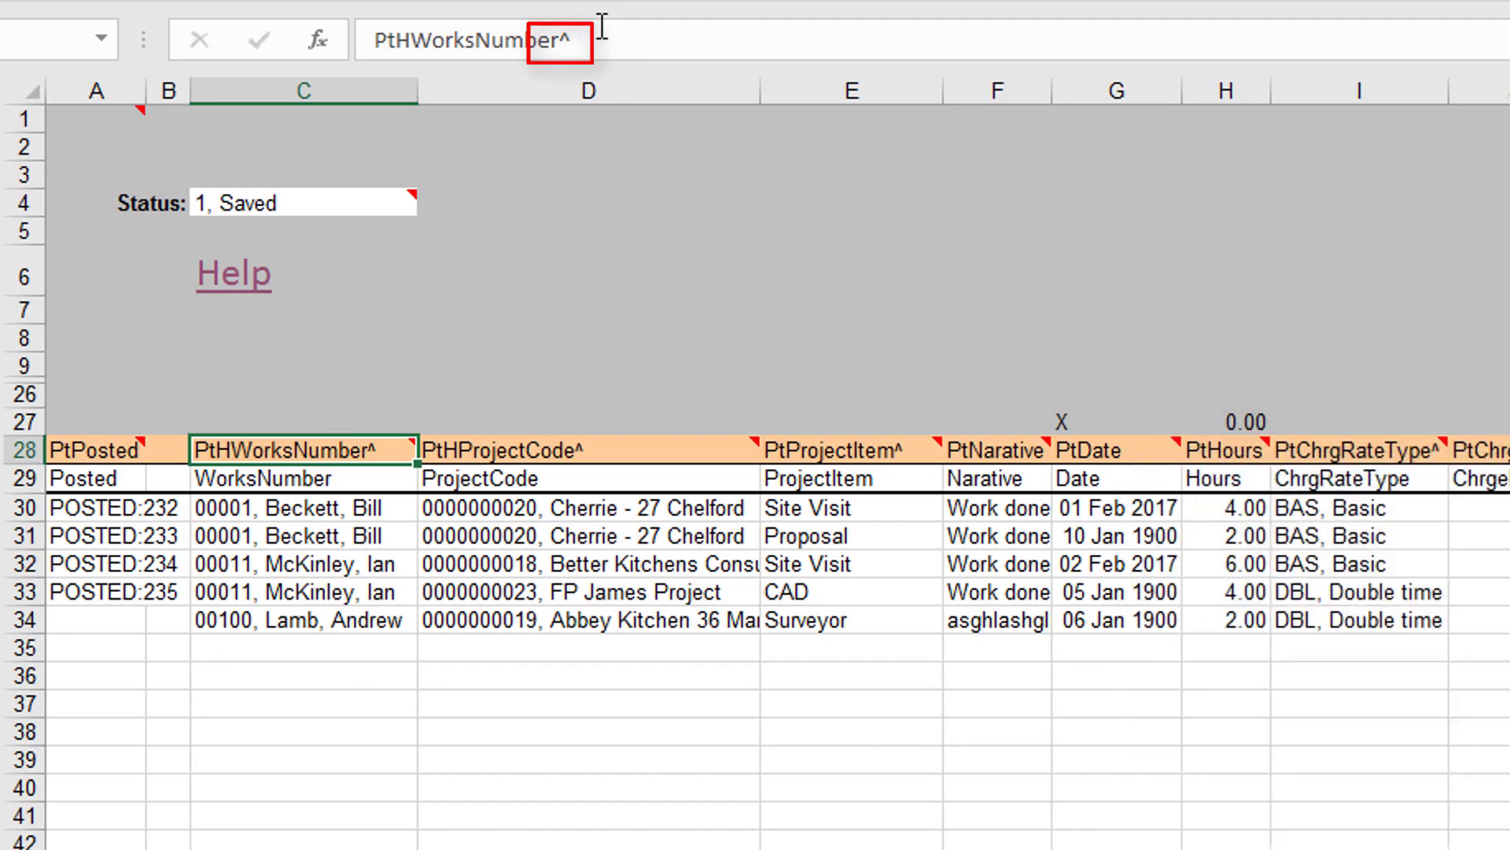
left_click(586, 39)
key("BackSpace")
left_click(559, 445)
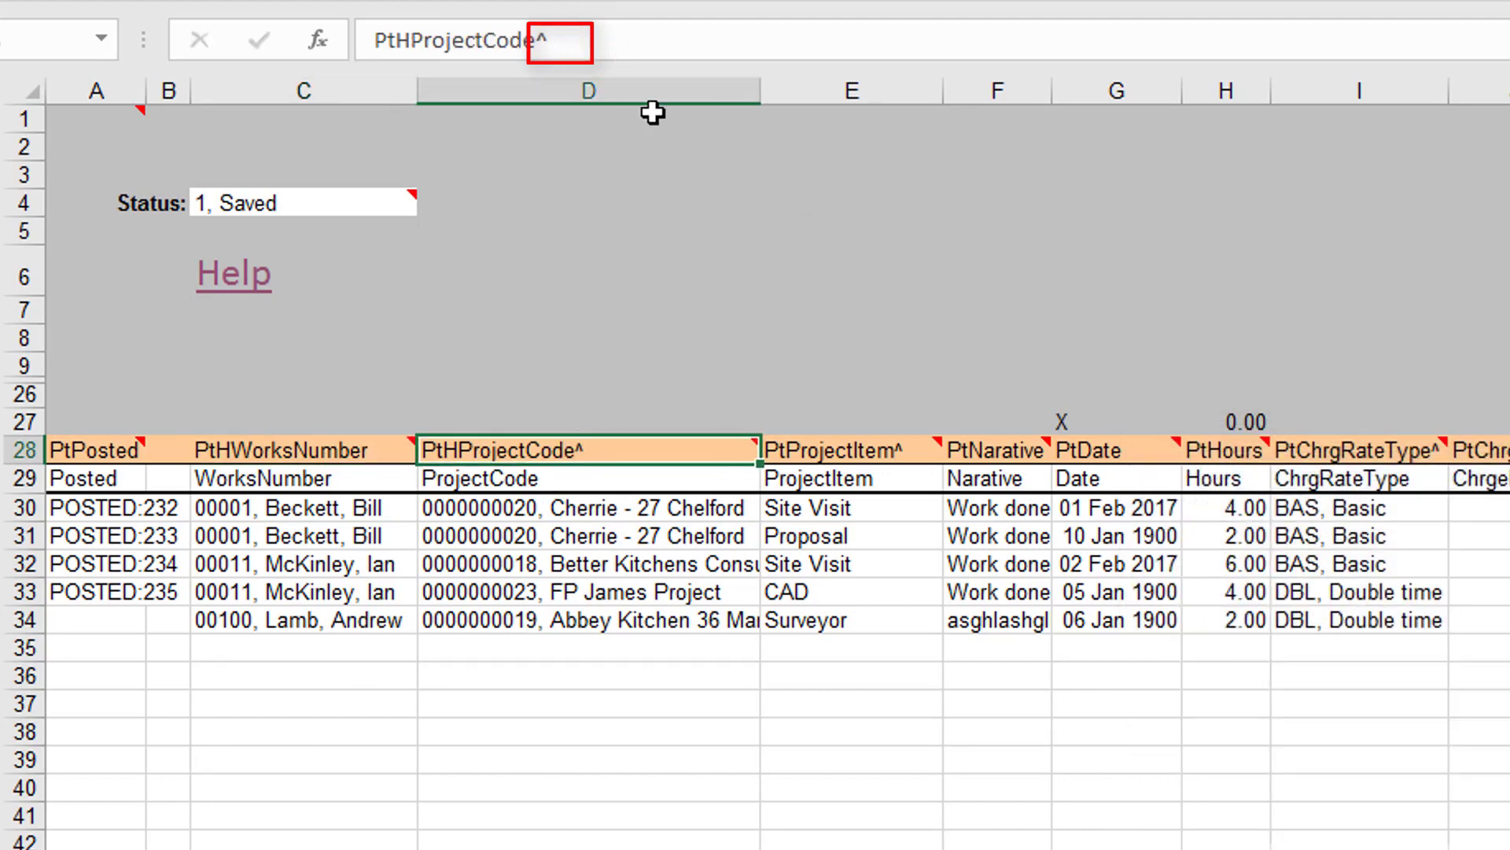
left_click(588, 41)
key("BackSpace")
left_click(610, 625)
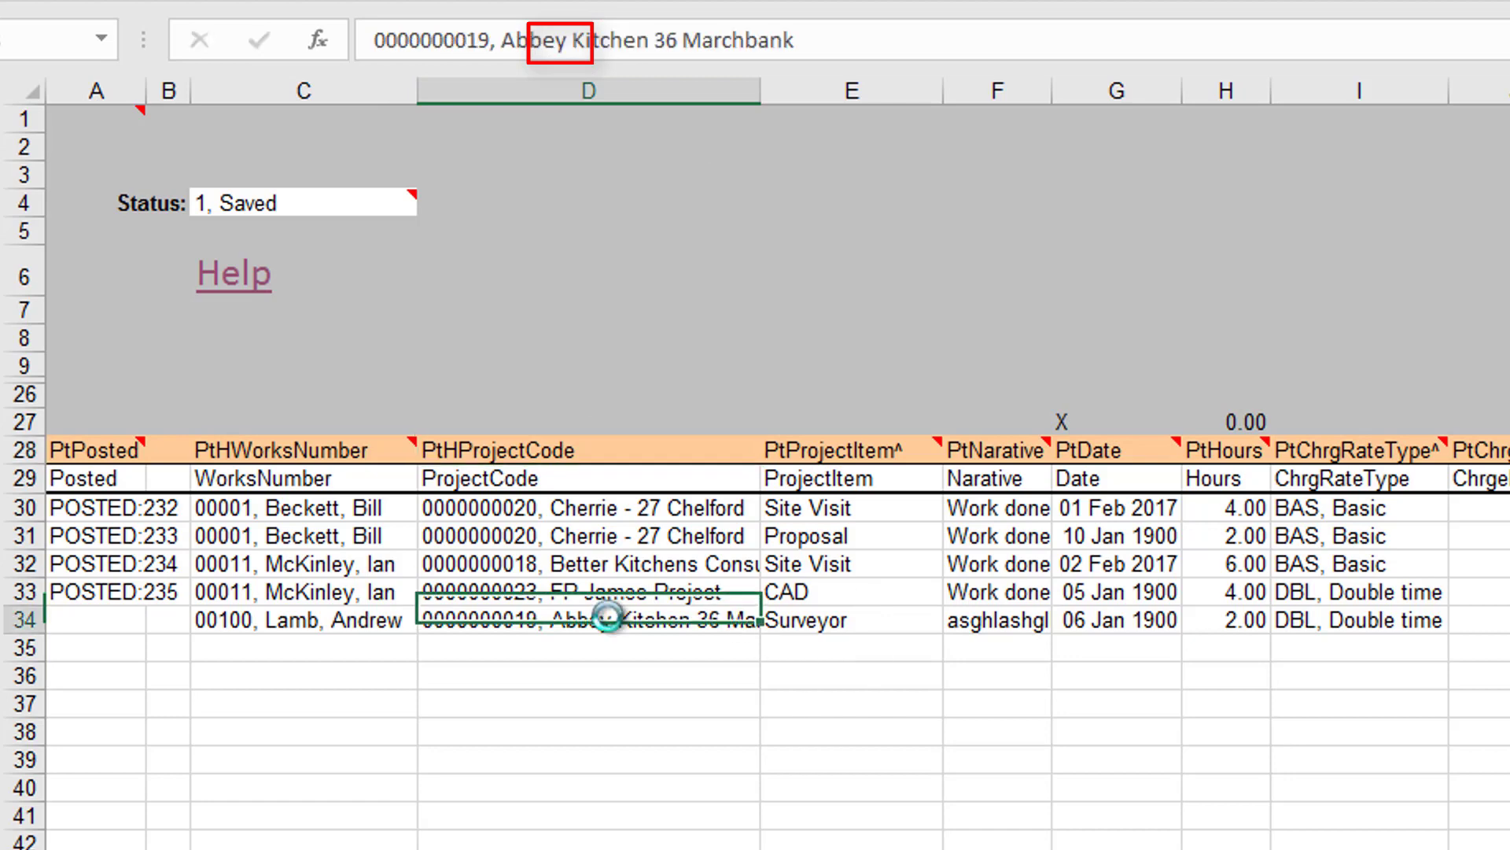
Enter only the five-digit works number code from row 30 in C35, without the employee's name
left_click(297, 657)
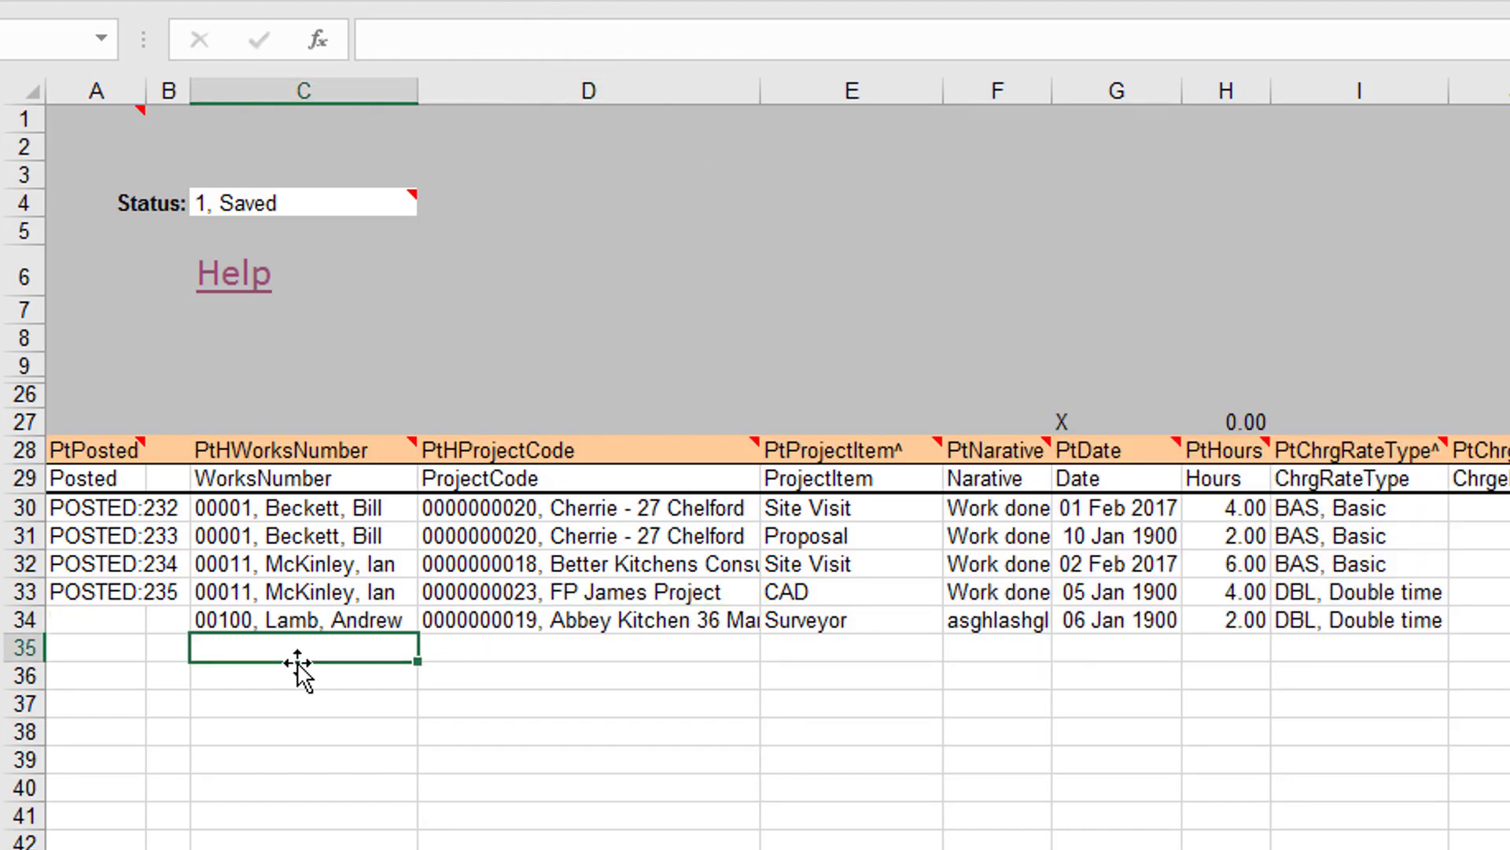
key("Tab")
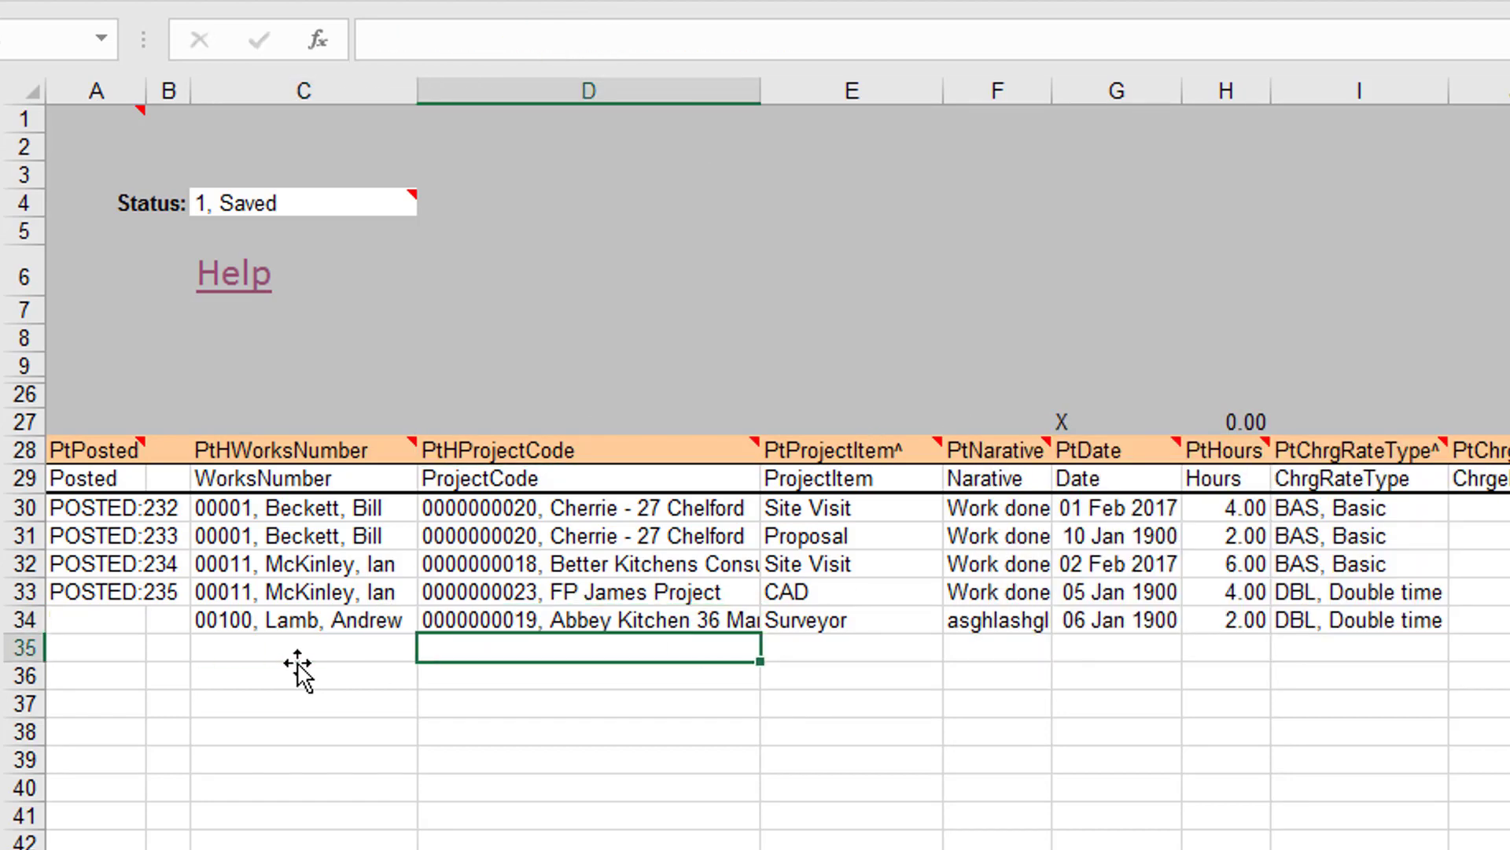
left_click(297, 663)
type("0001")
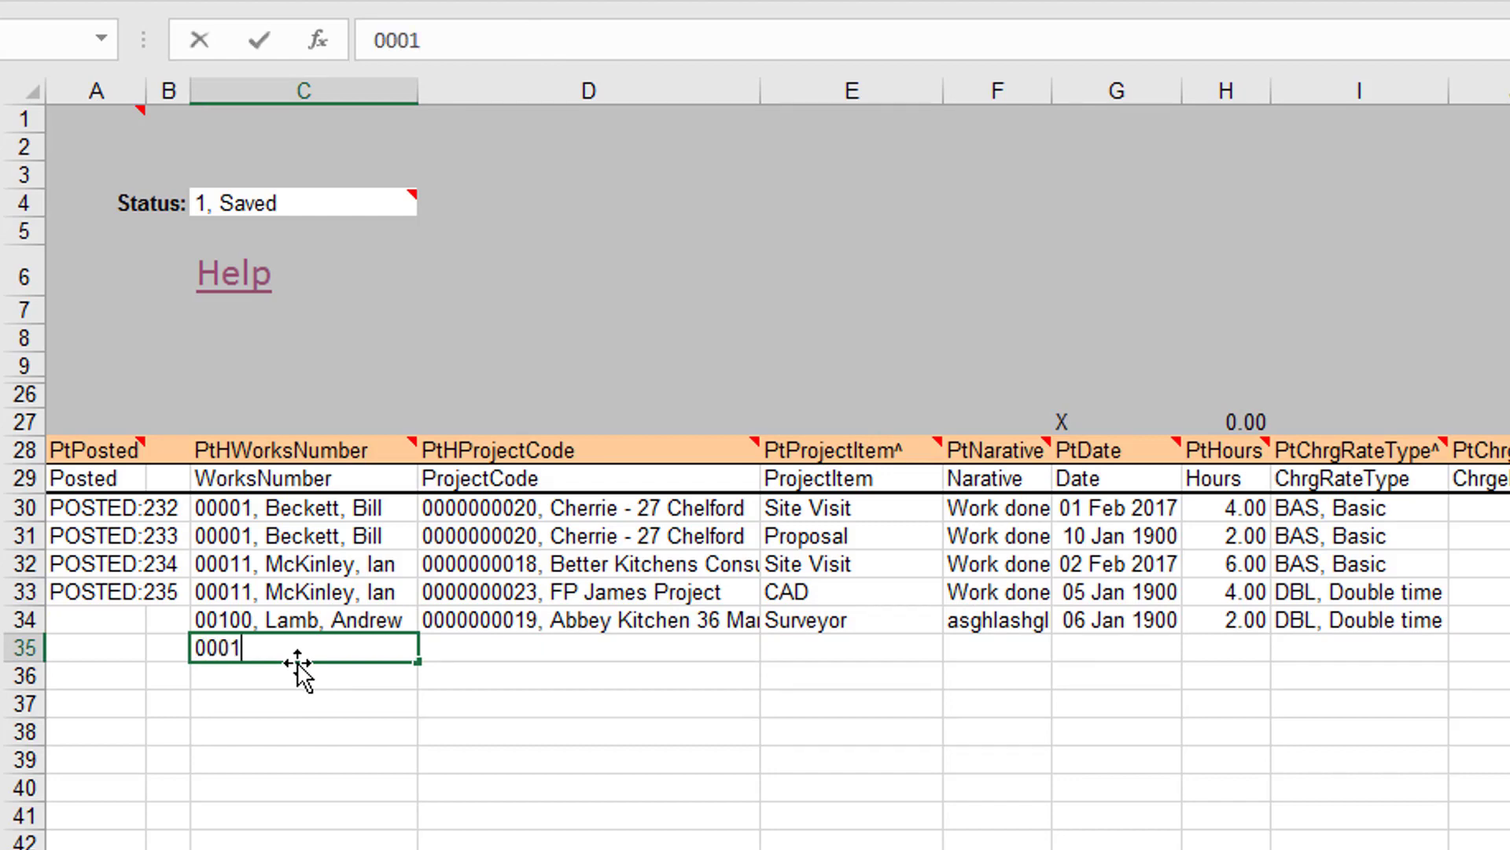
key("Tab")
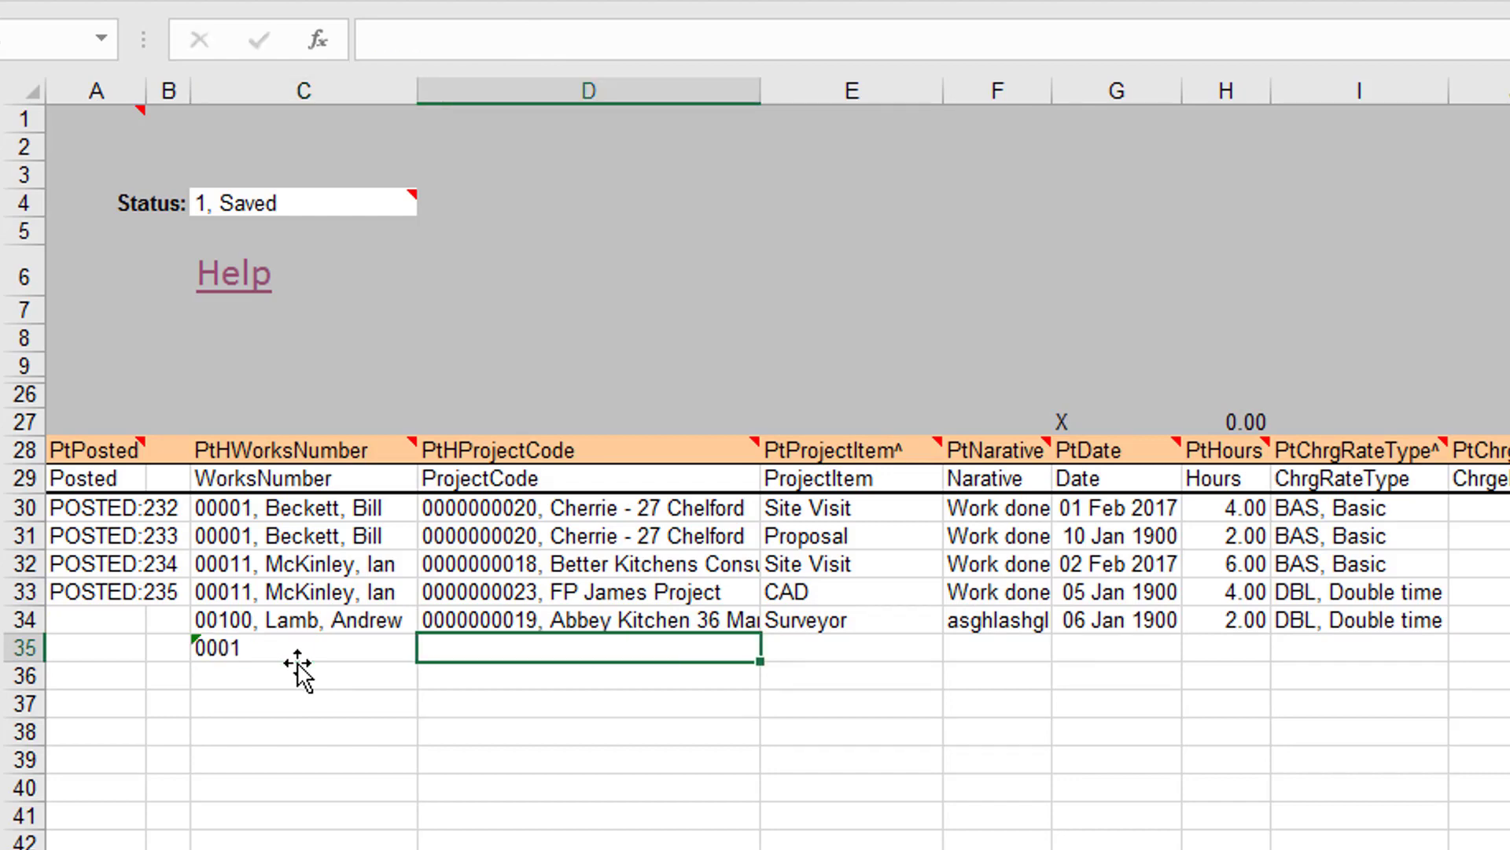
left_click(306, 648)
left_click(397, 40)
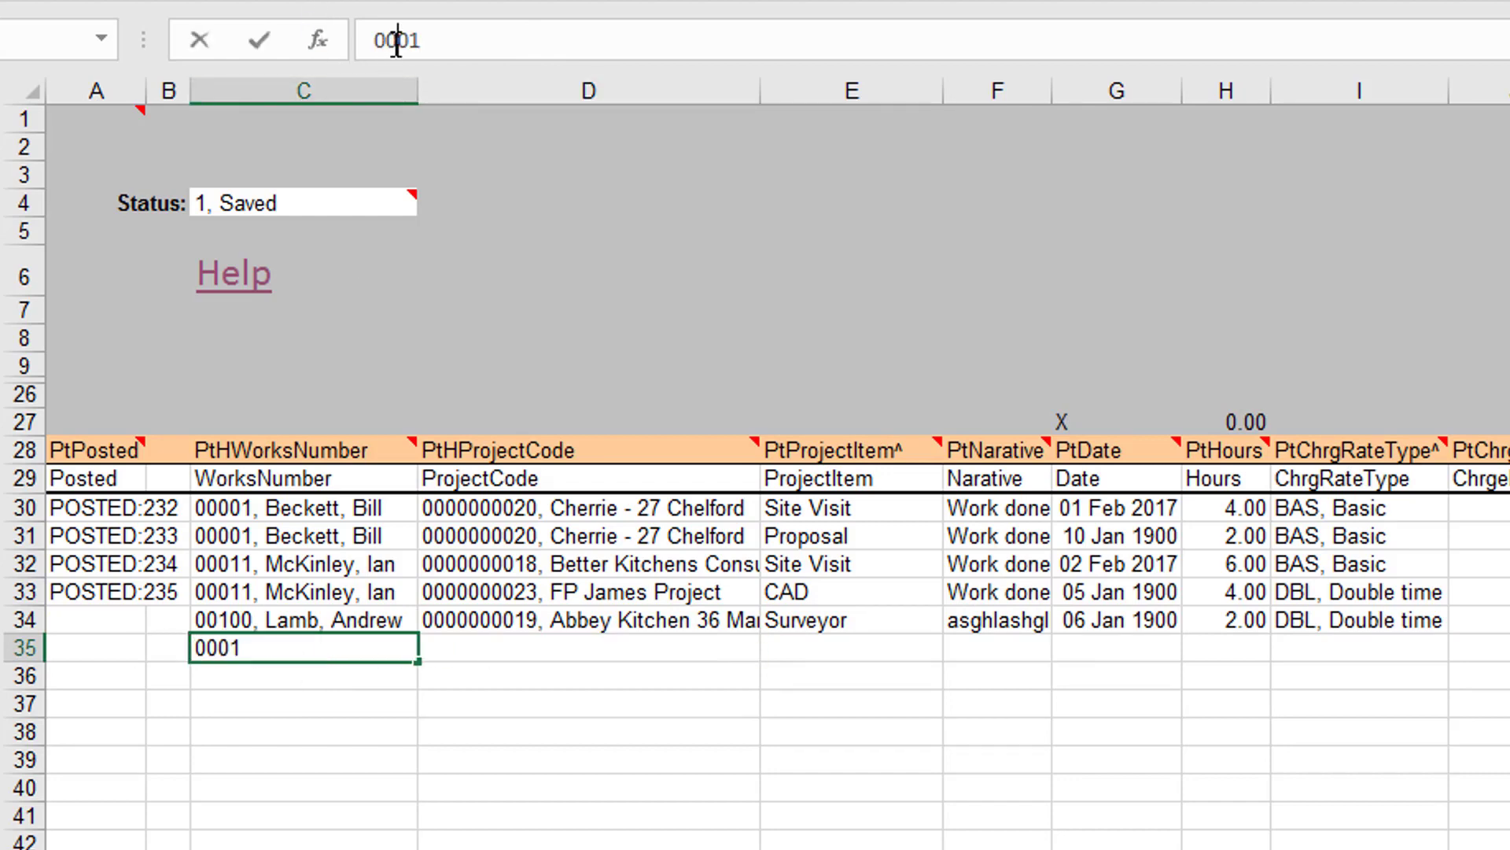
type("0")
key("Tab")
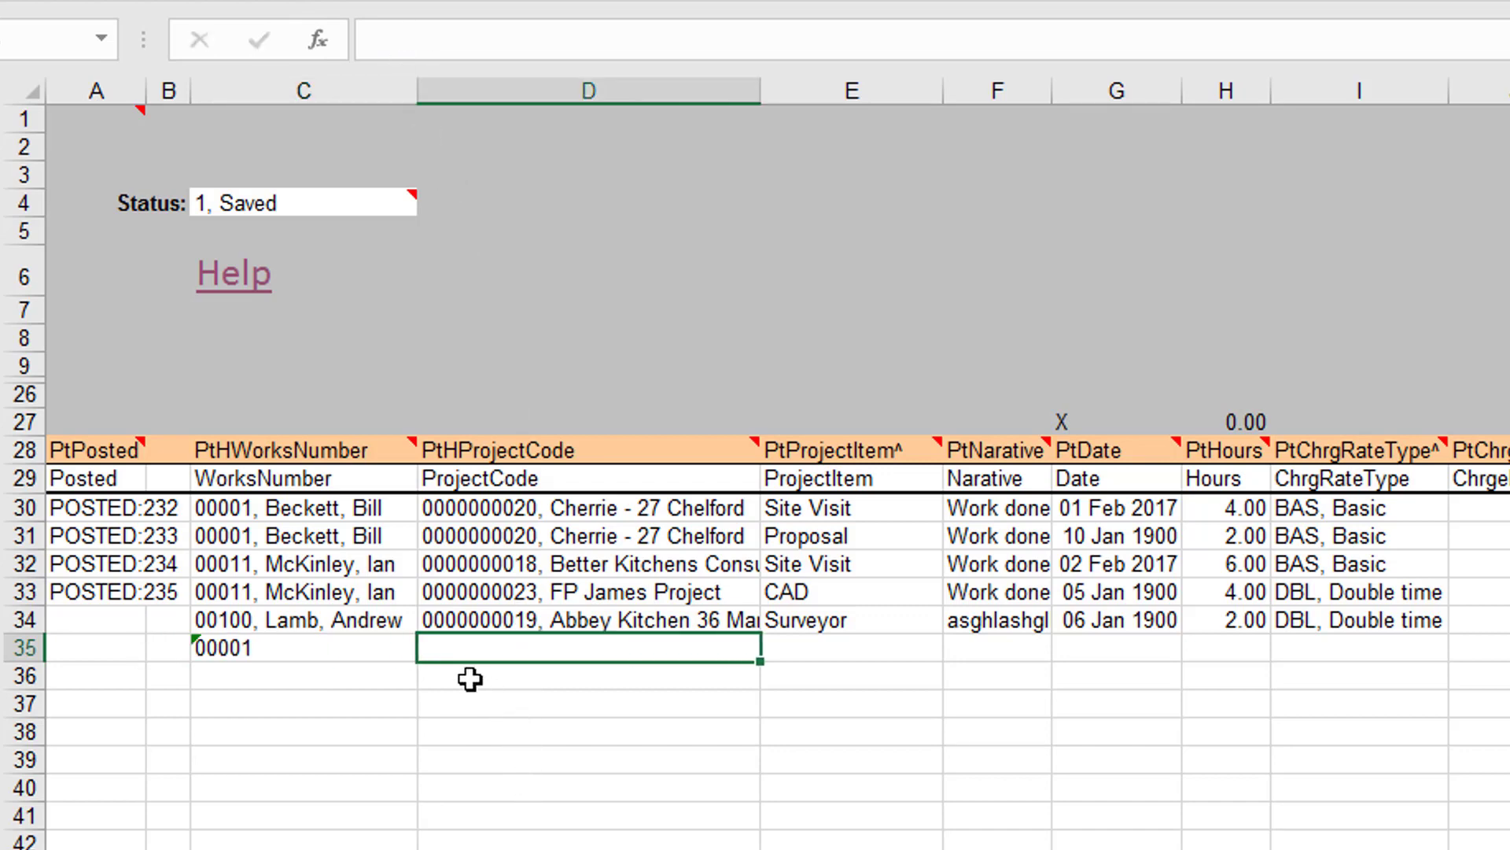
left_click(500, 619)
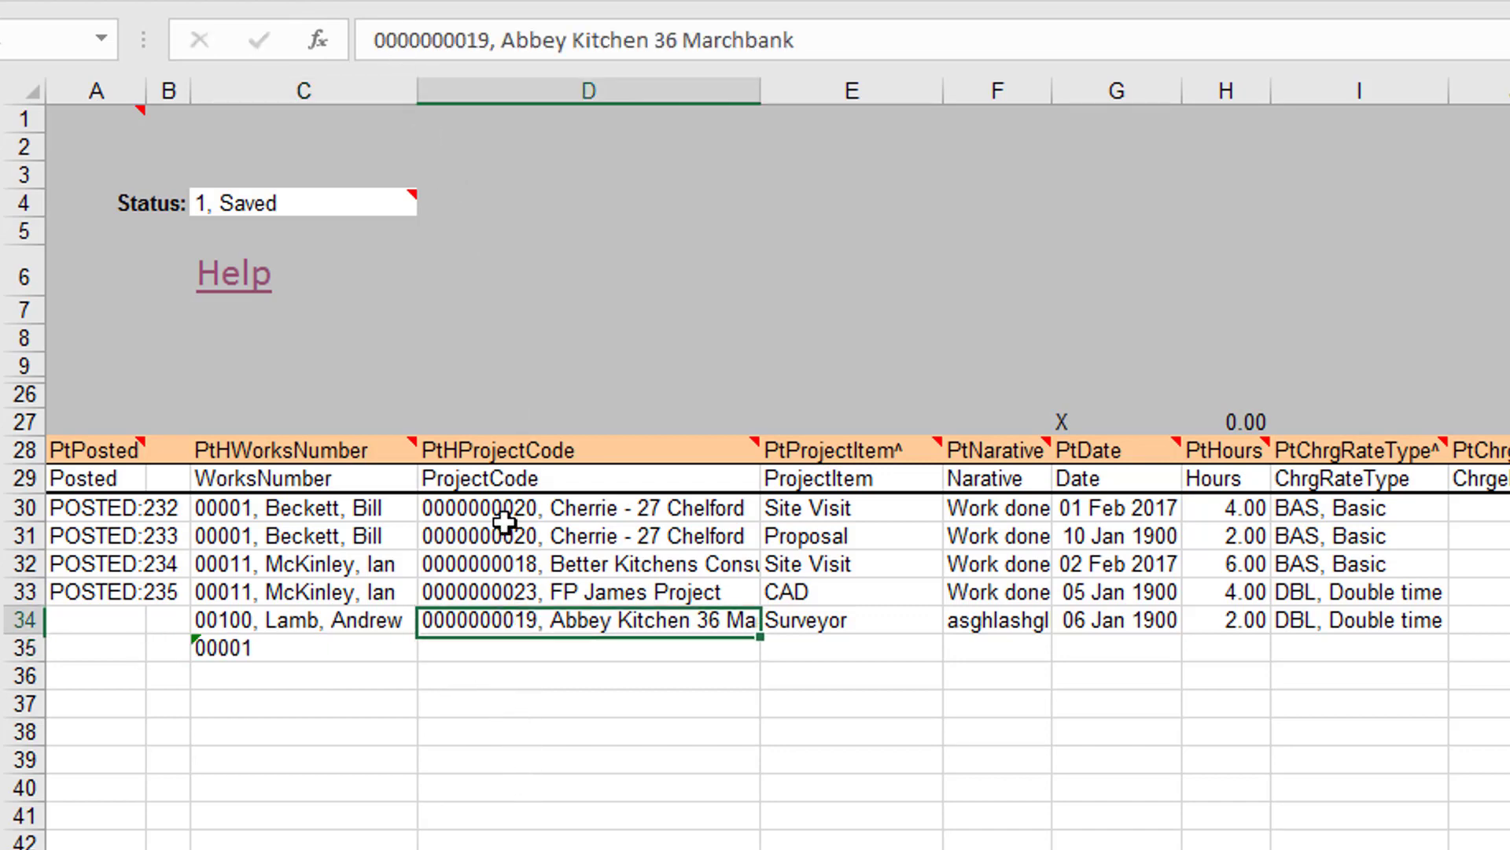
left_click(441, 650)
key("ctrl+v")
left_click(870, 650)
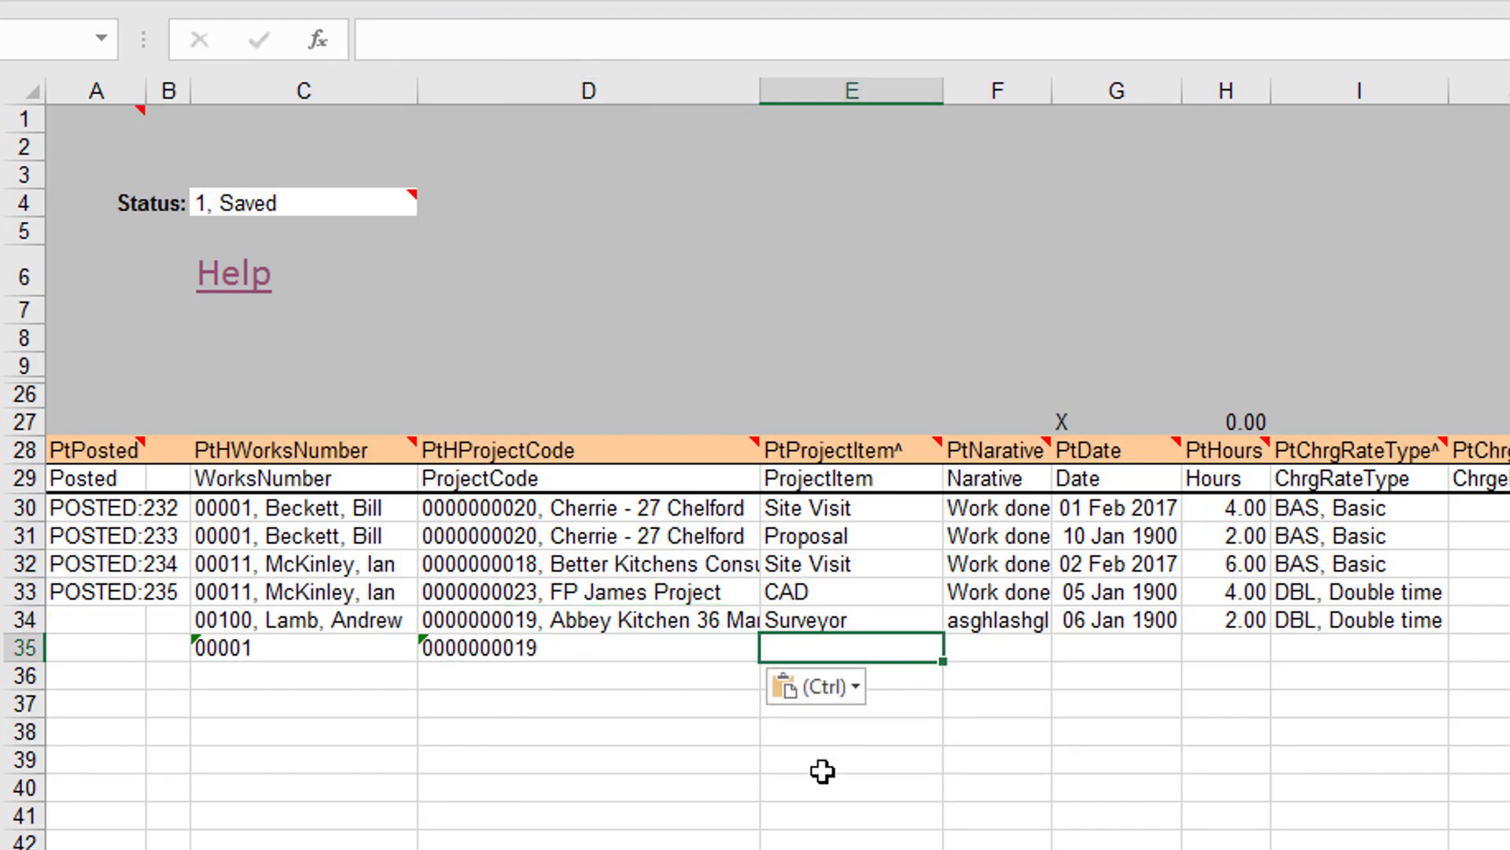
left_click(483, 748)
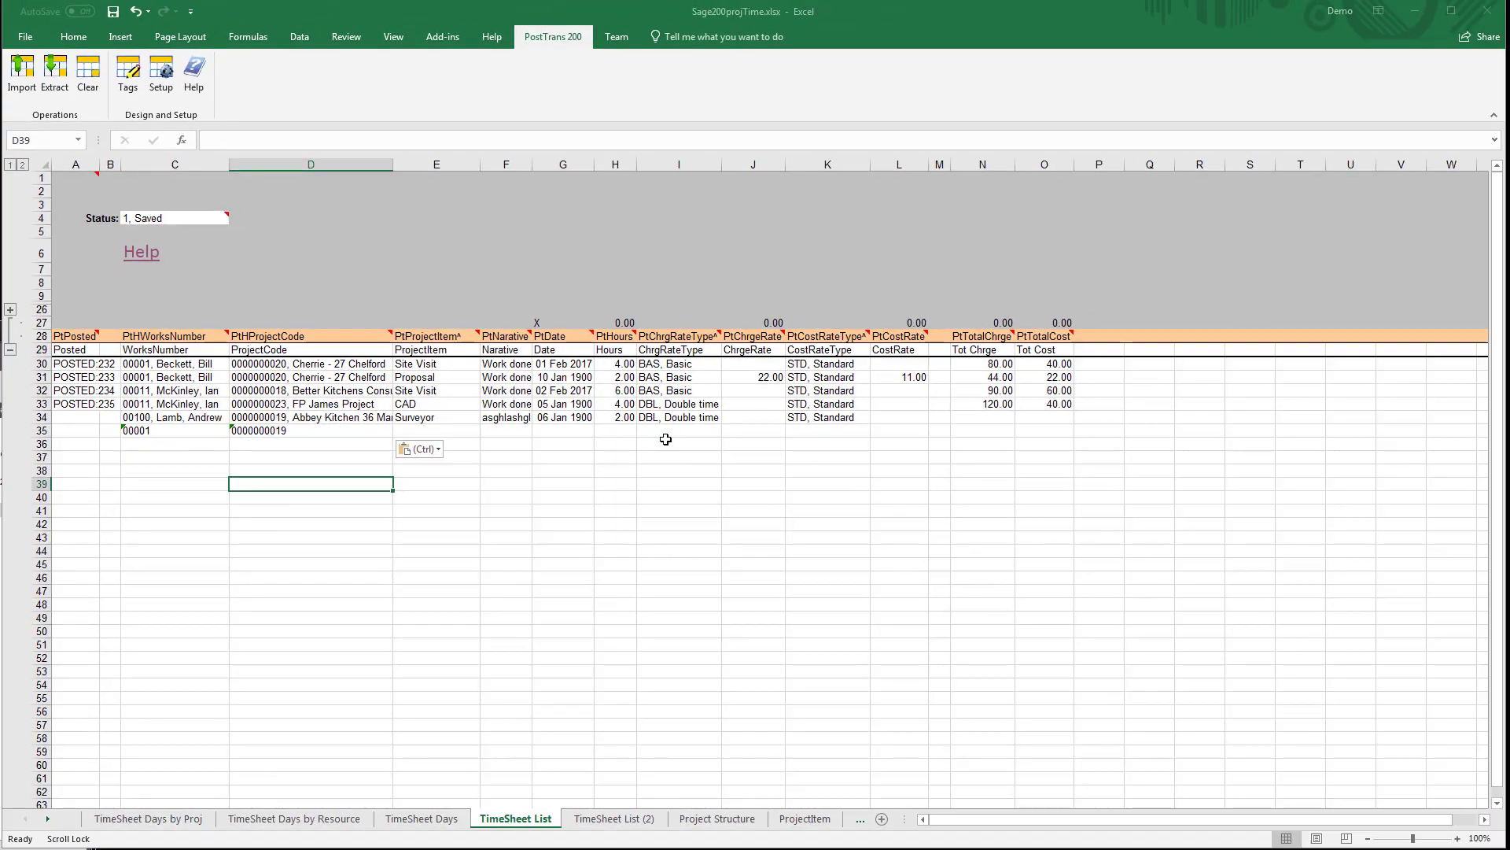
Switch to the TimeSheet List (2) sheet and examine the timesheet lines in C30:I33
left_click(753, 165)
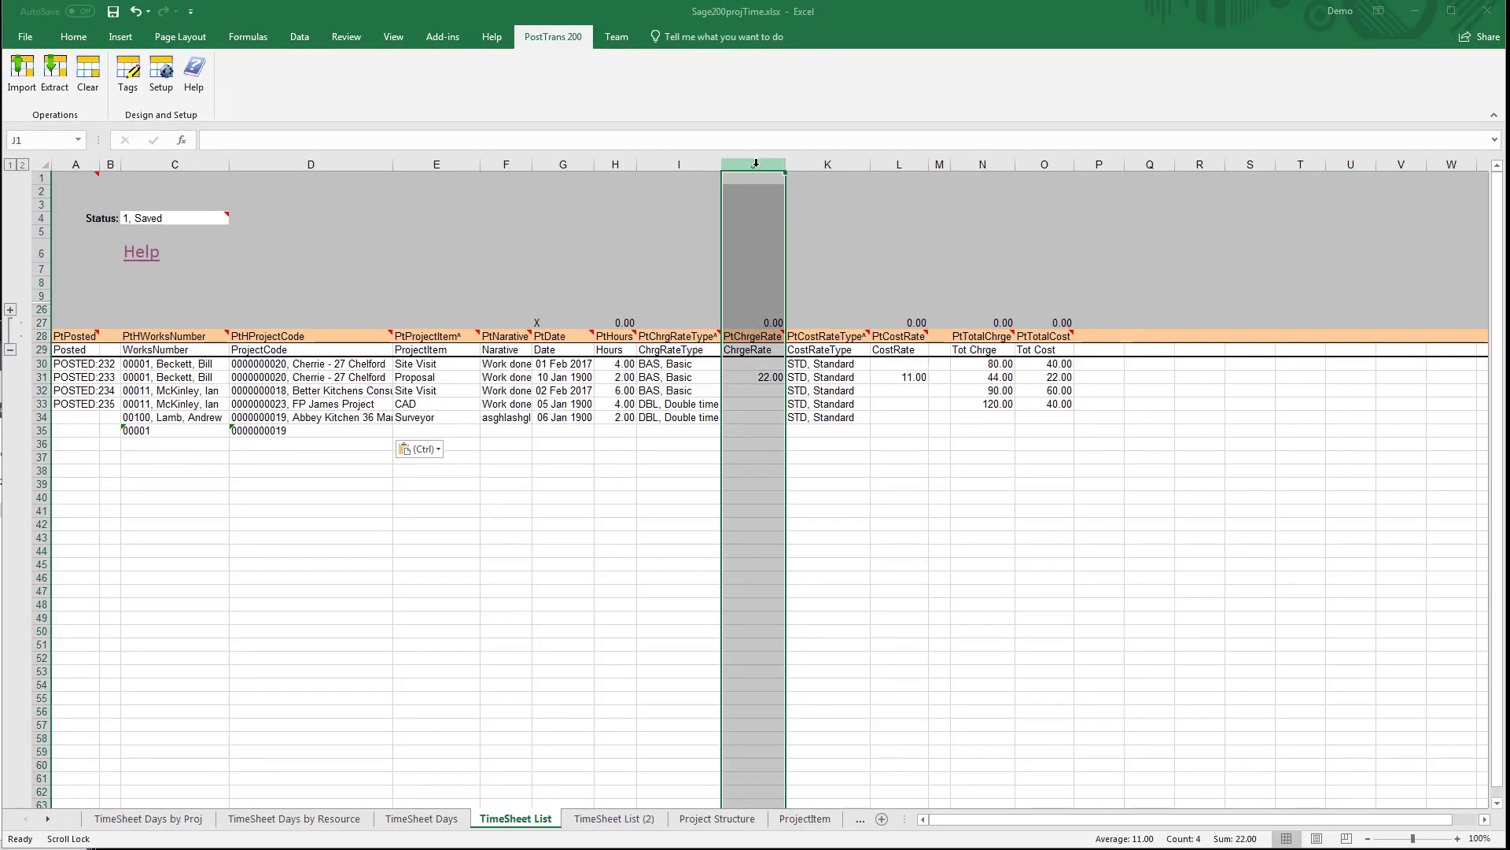
left_click(608, 818)
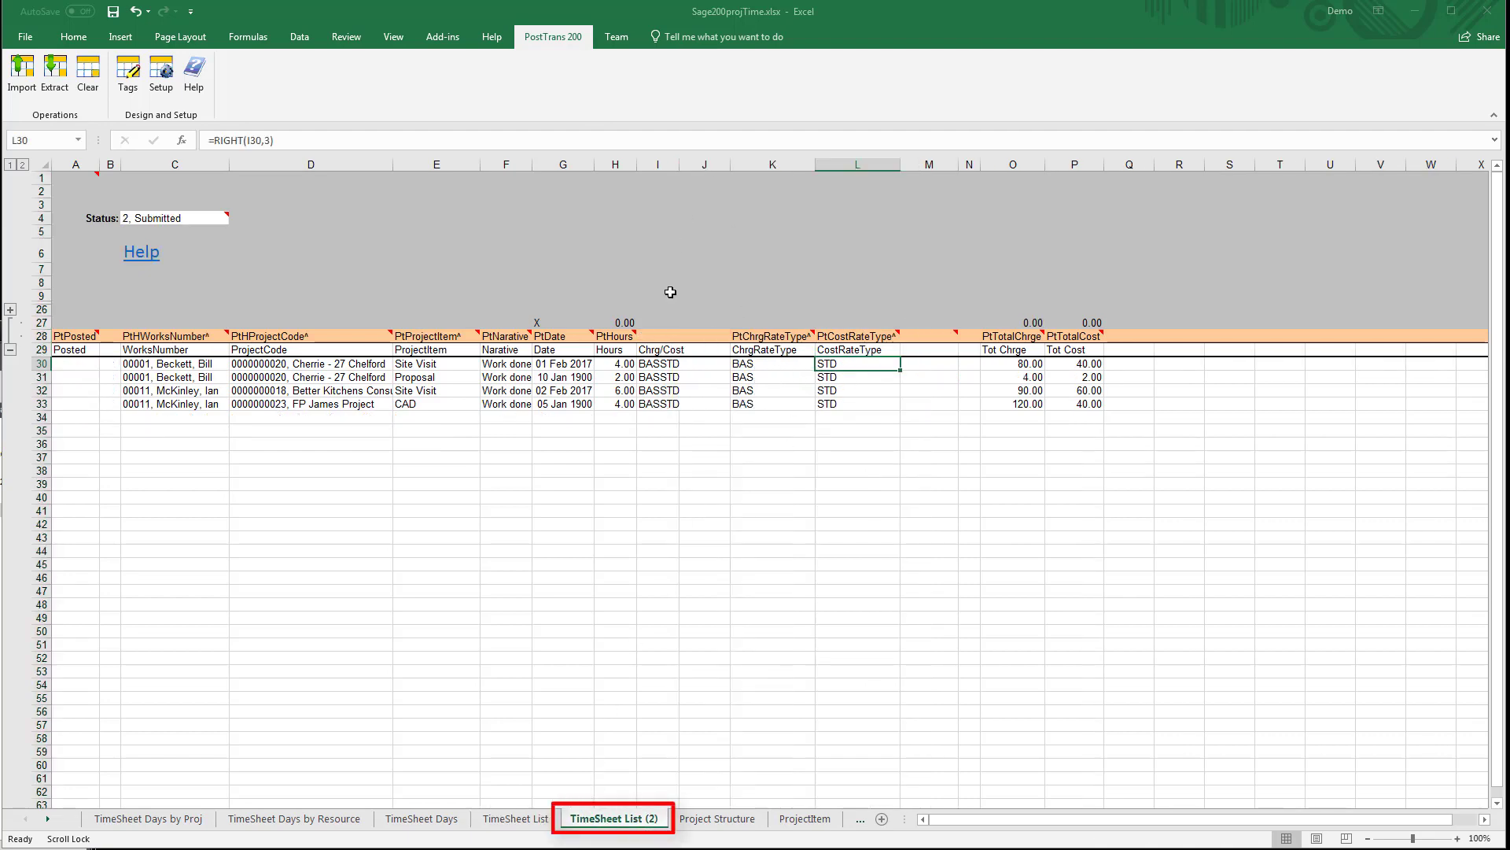
left_click_drag(182, 402, 180, 376)
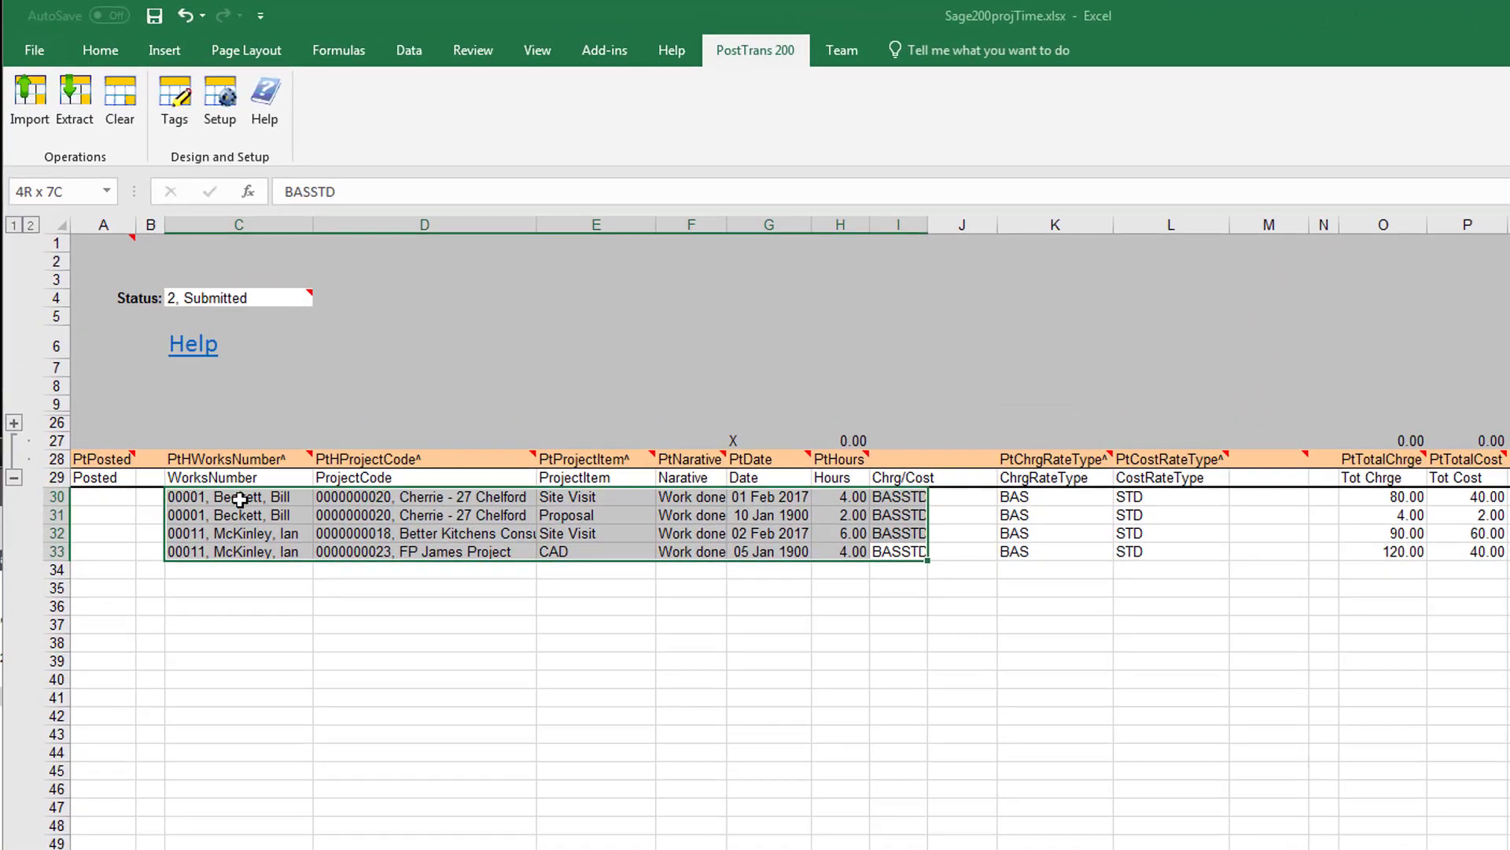
left_click_drag(240, 499, 240, 499)
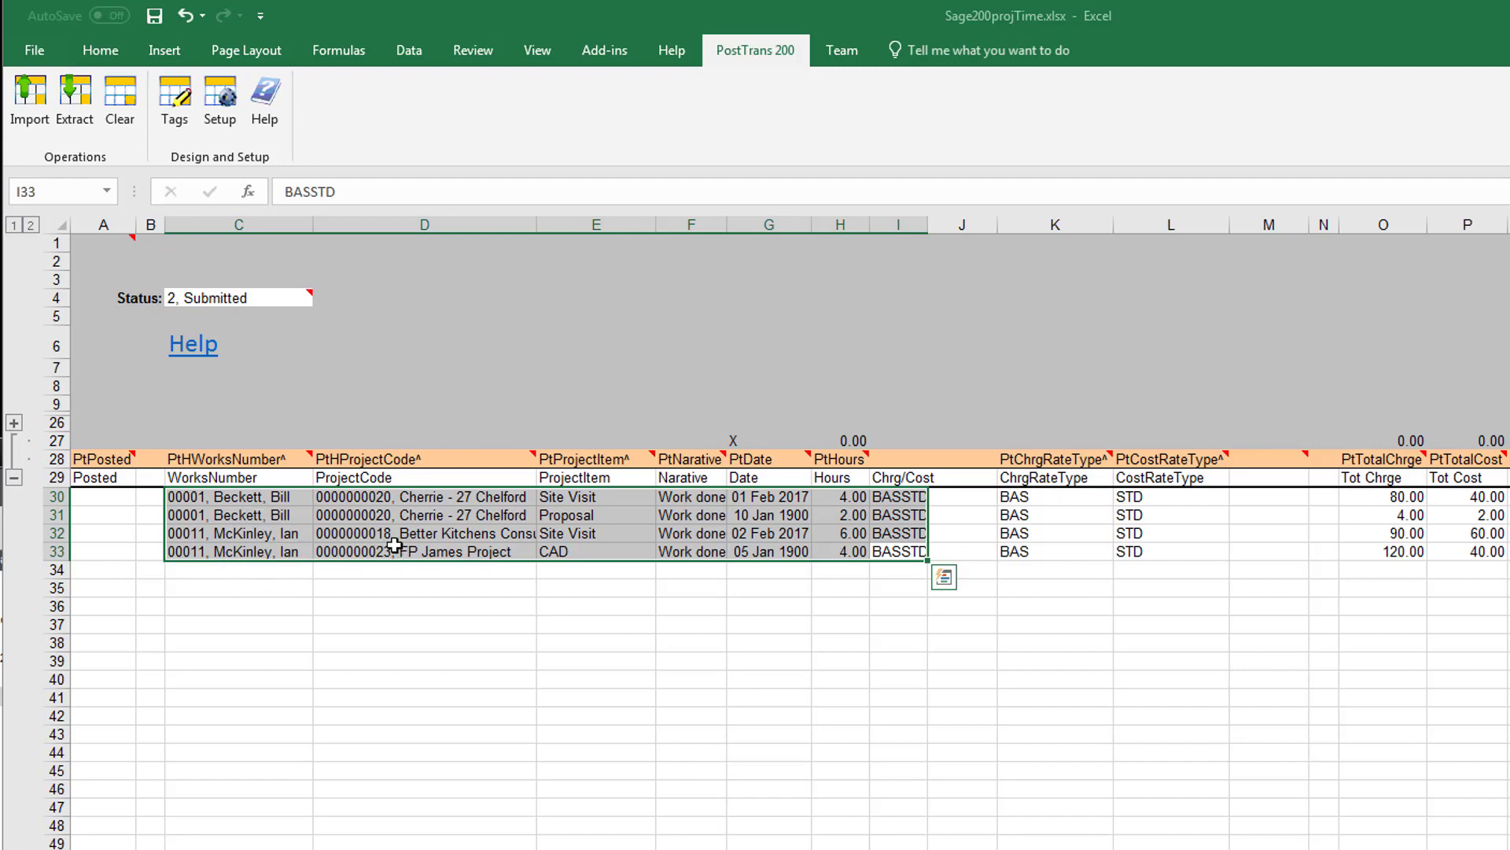
left_click(227, 496)
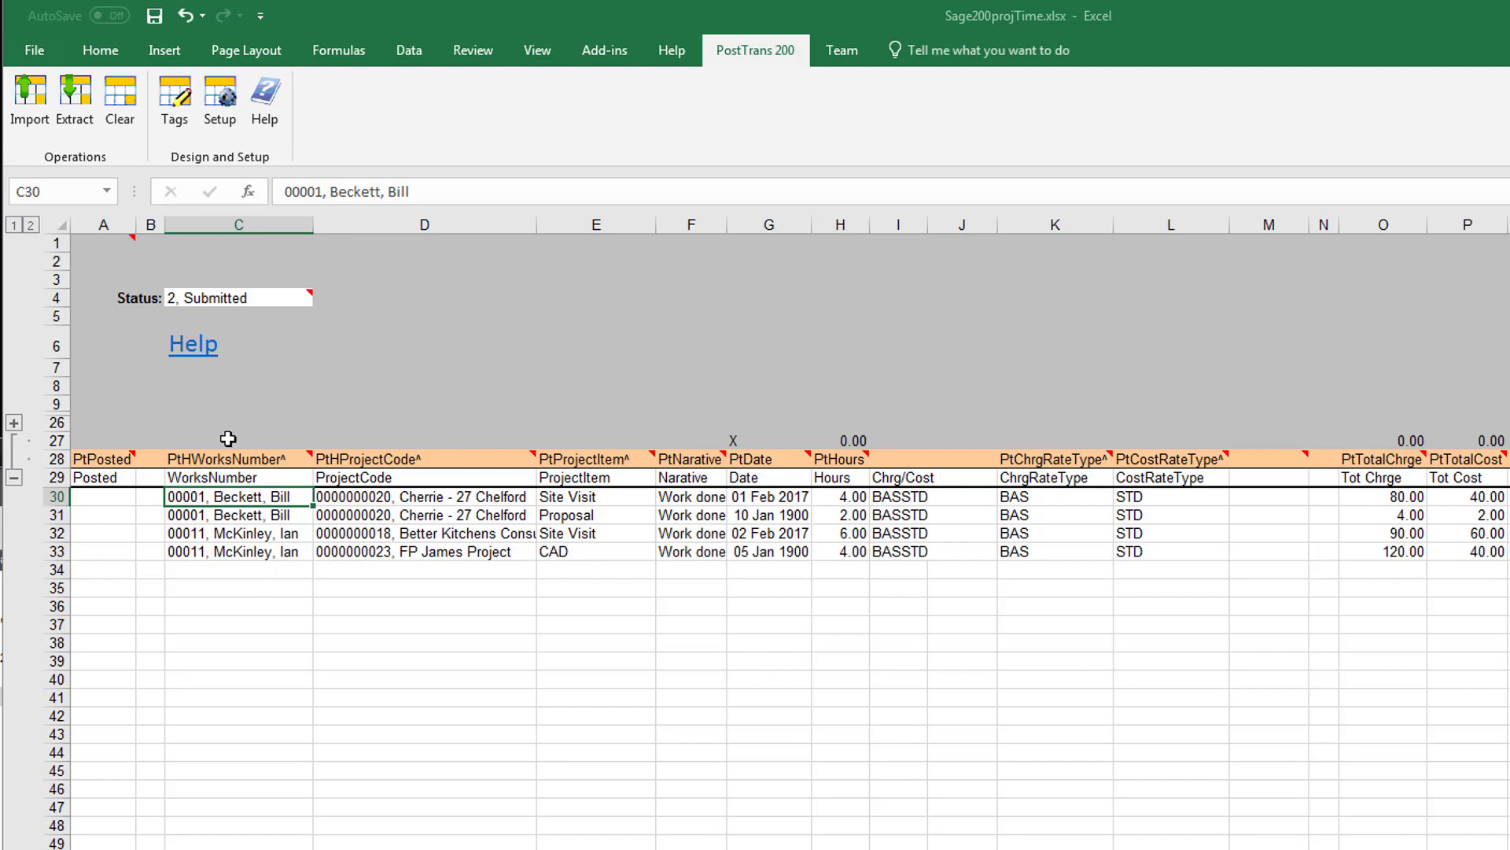
In the PostTrans system setup, set the import file to load into column C and apply the setting
left_click(222, 105)
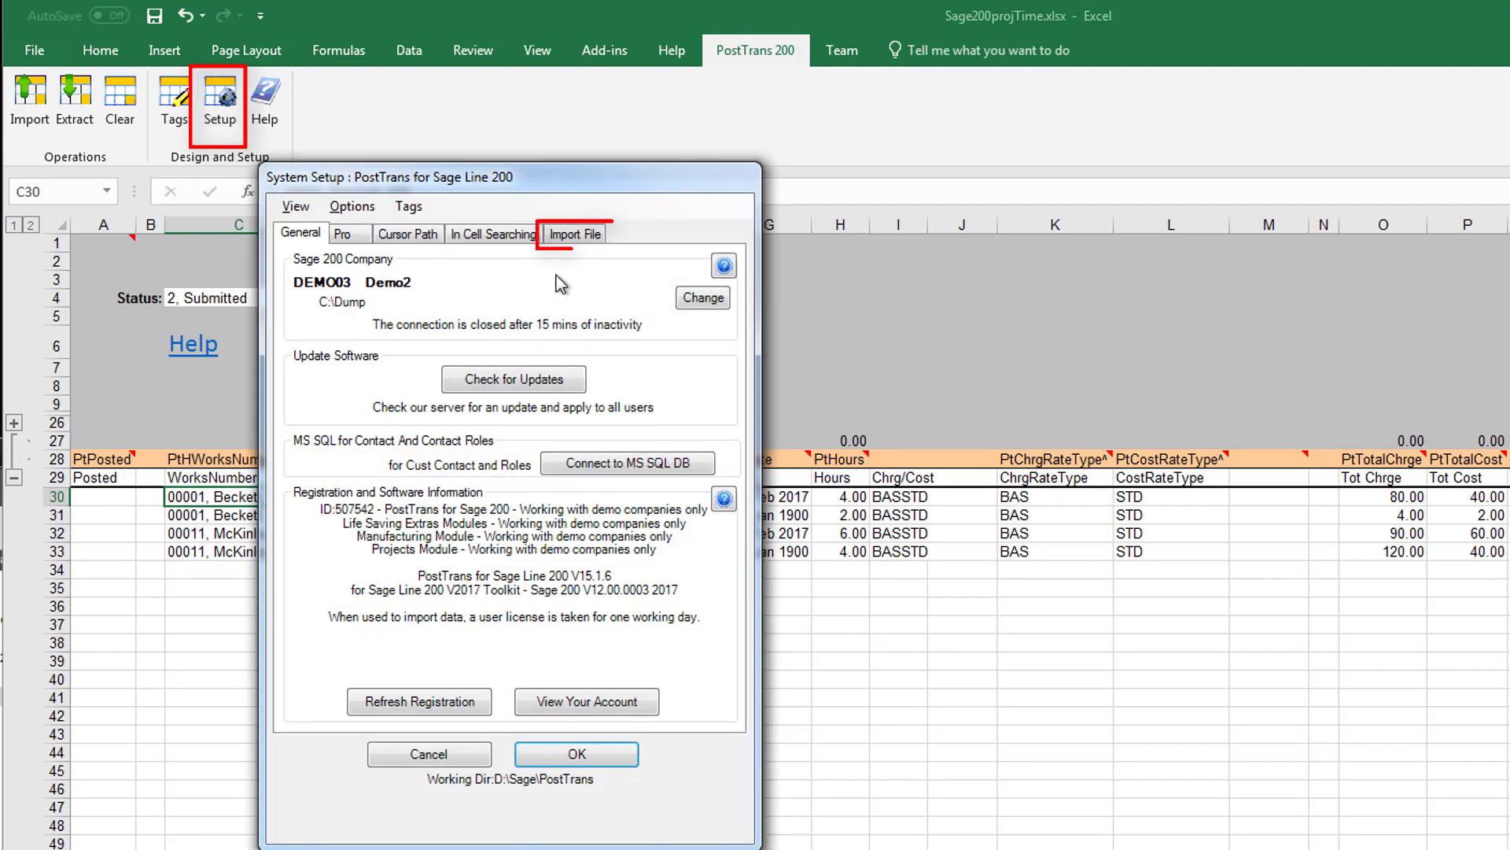
left_click(575, 236)
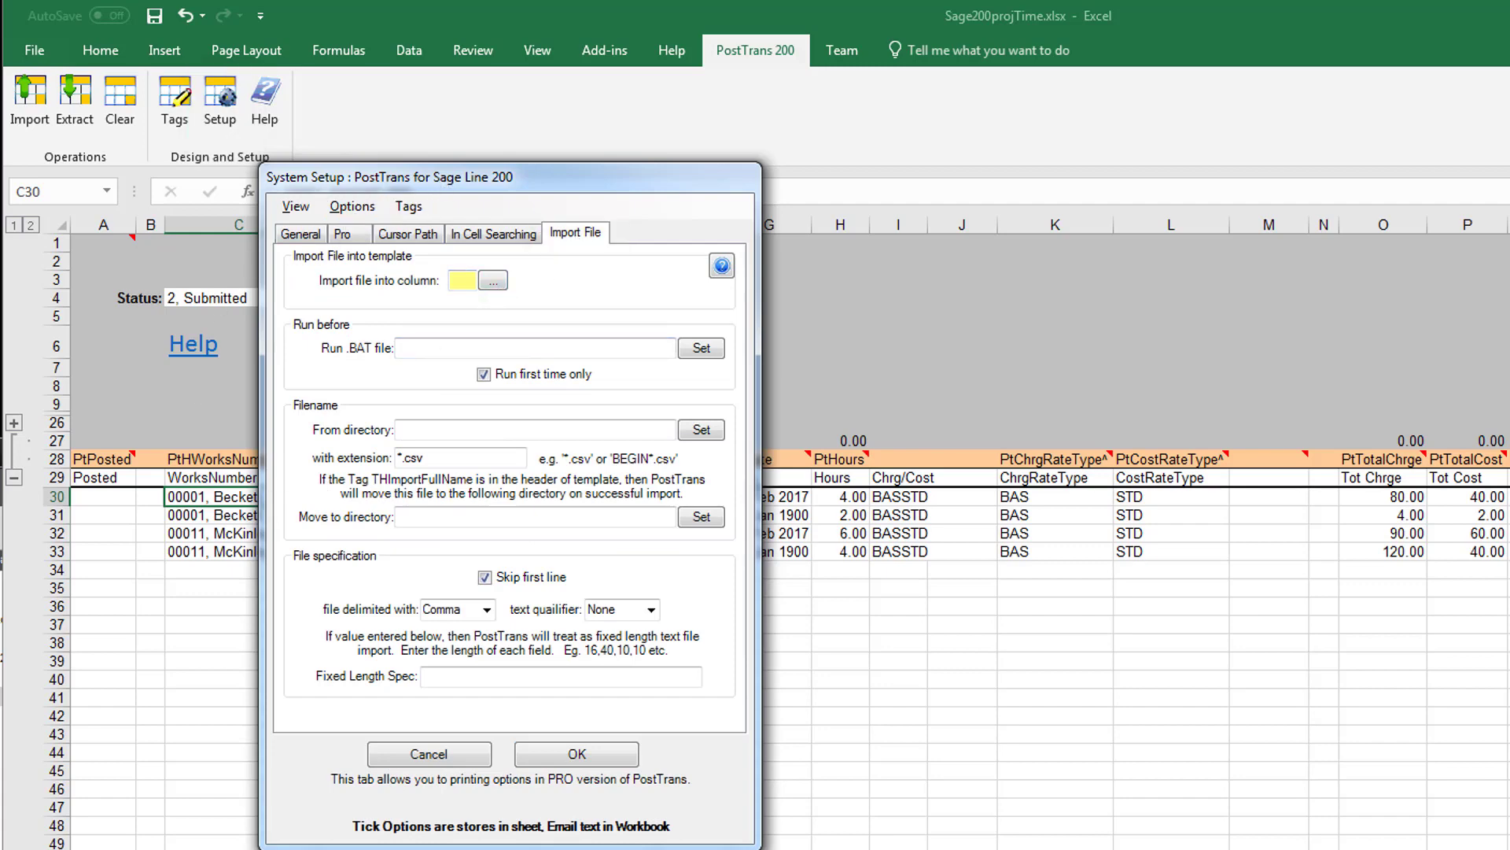
left_click_drag(448, 179, 649, 188)
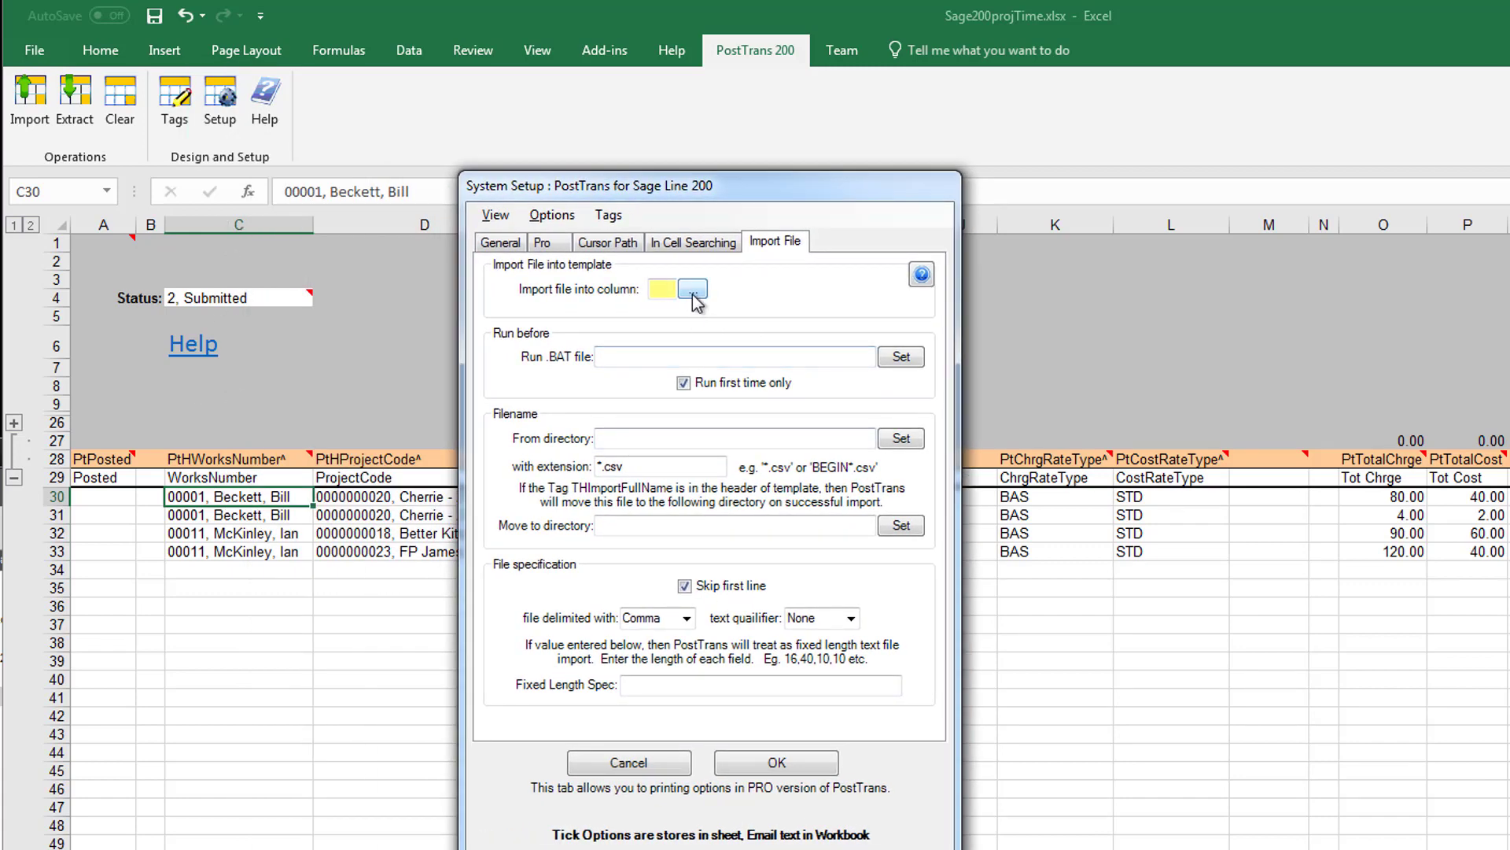
left_click(663, 289)
type("C")
key("Tab")
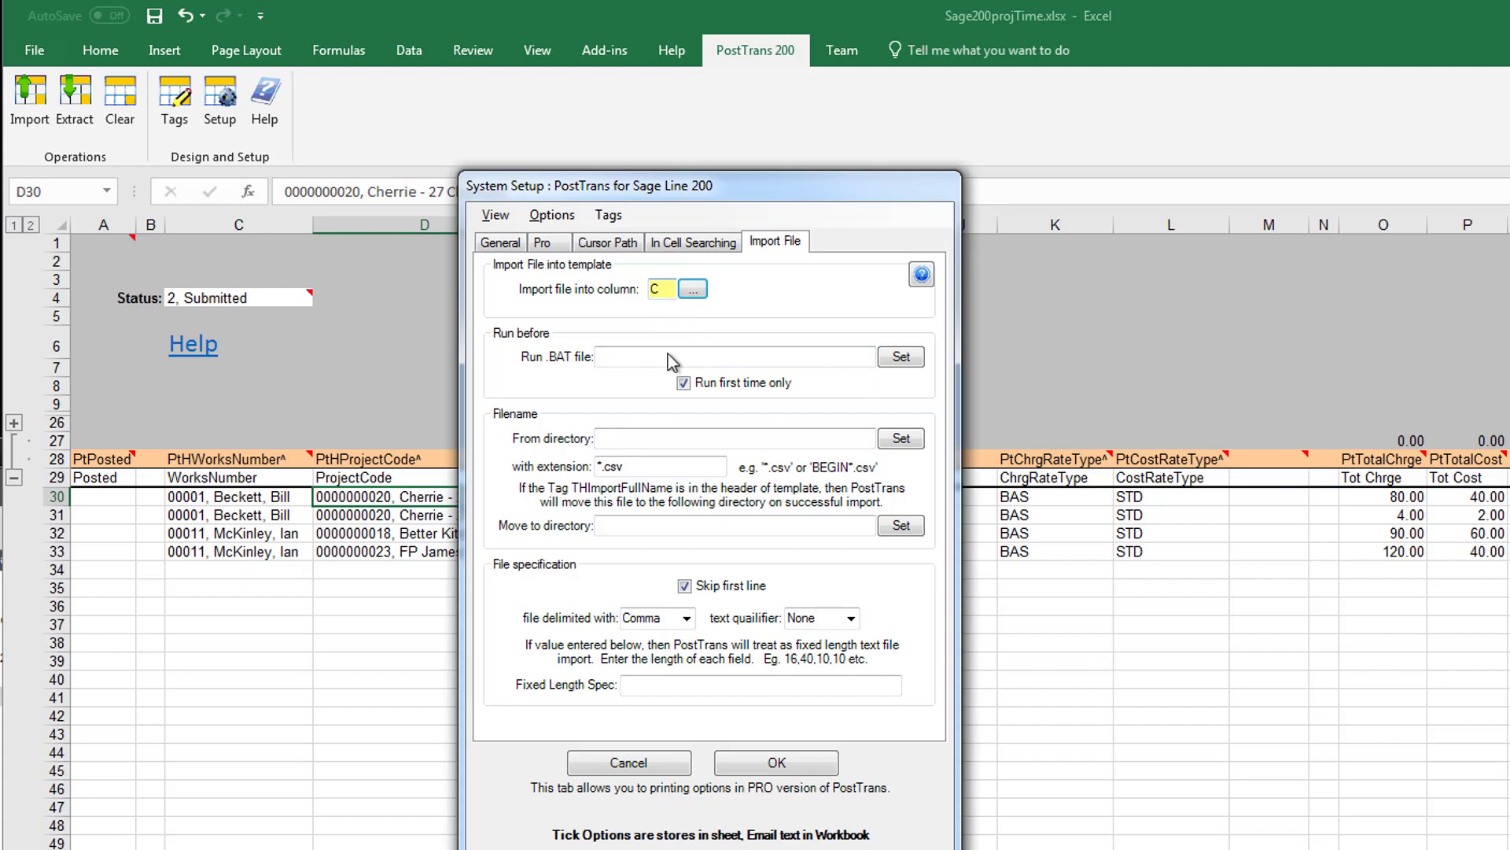
left_click(775, 764)
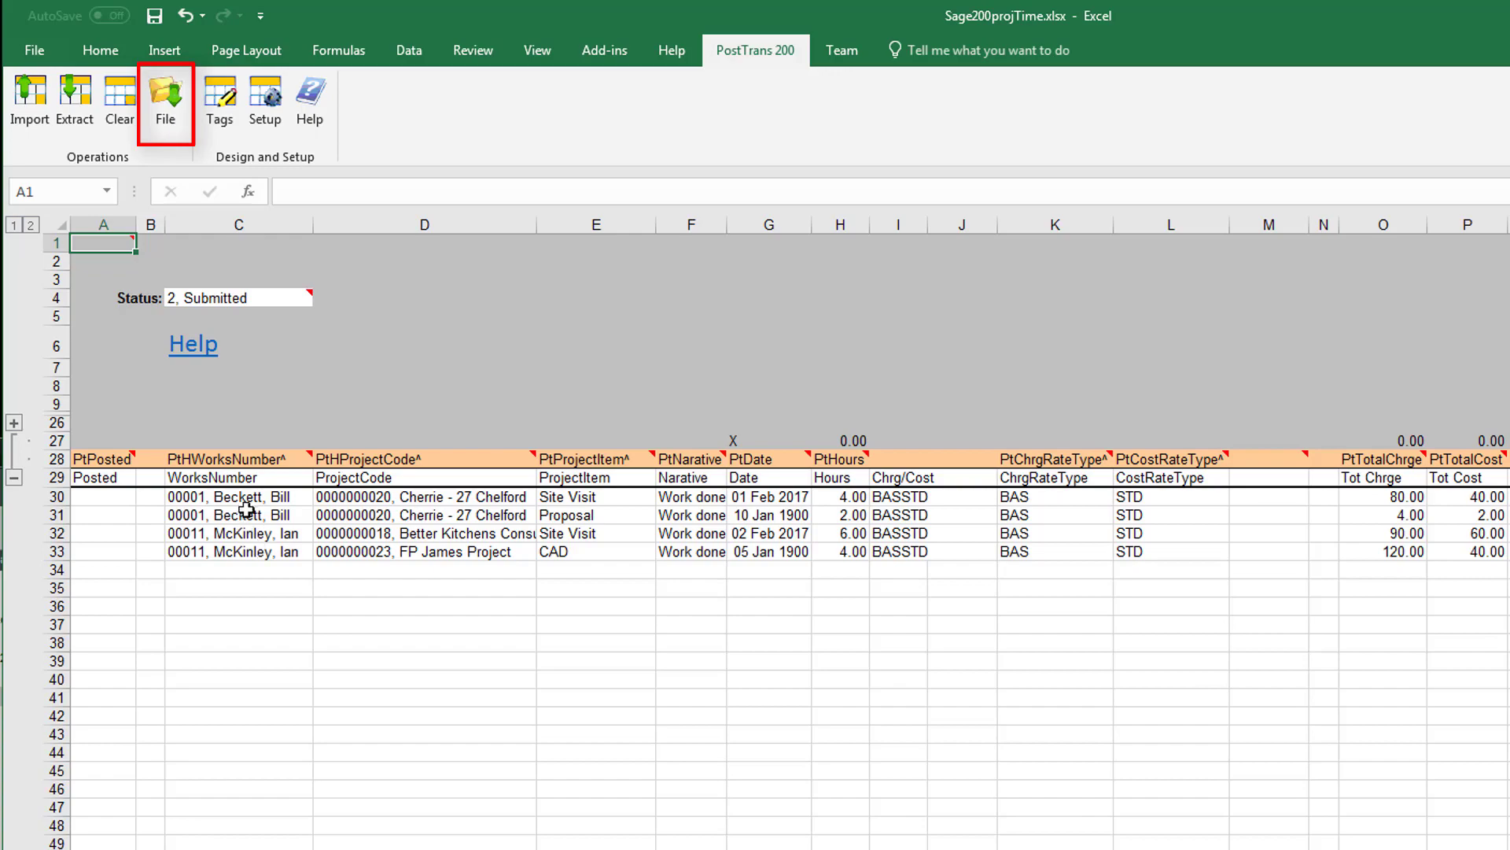
View the CSV files available for the file import and close the file dialog without choosing one
left_click(170, 118)
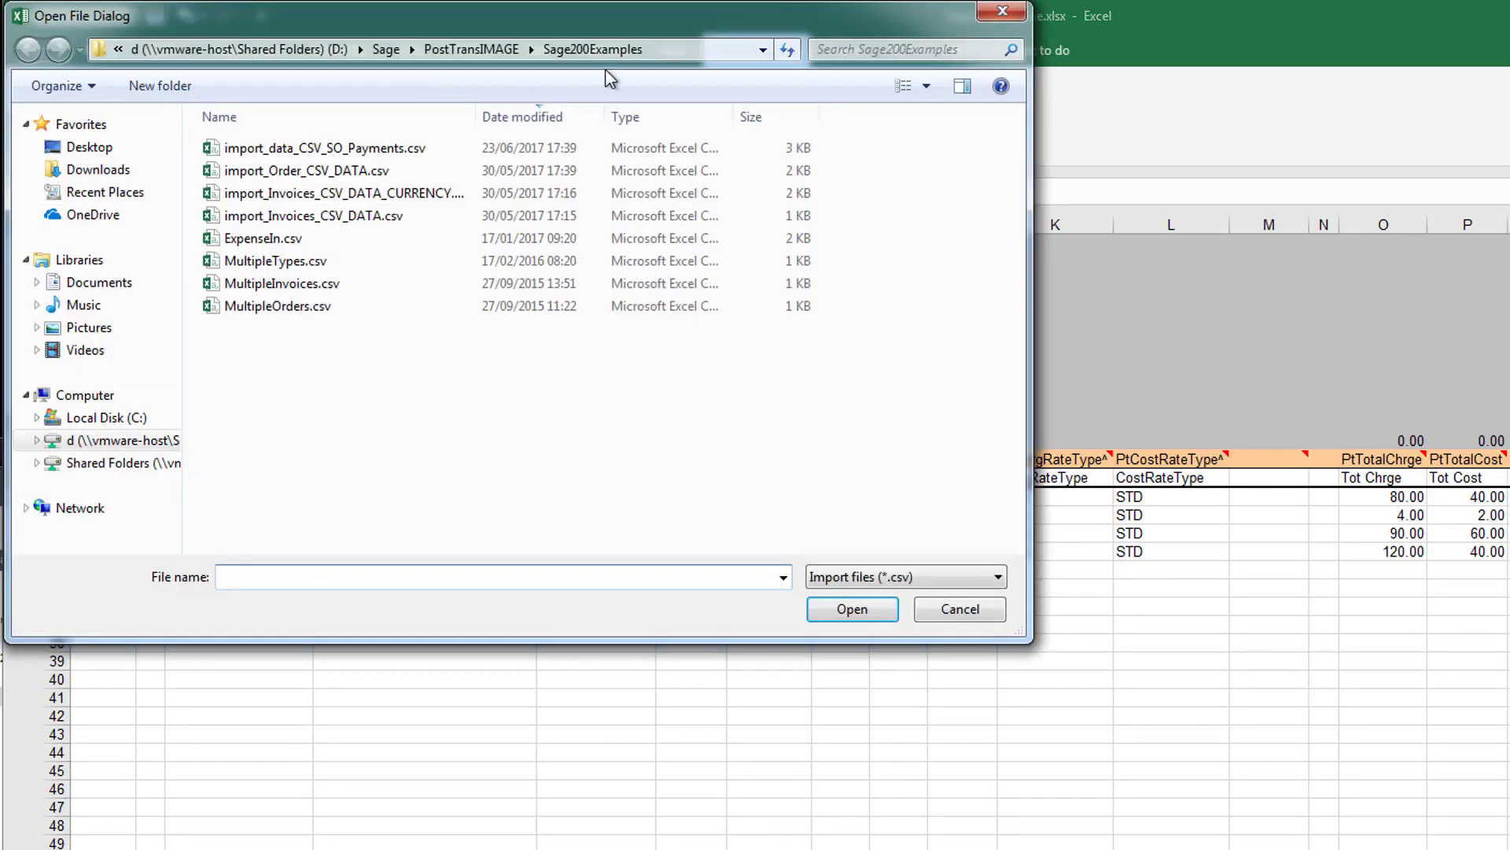
left_click_drag(639, 26, 1196, 371)
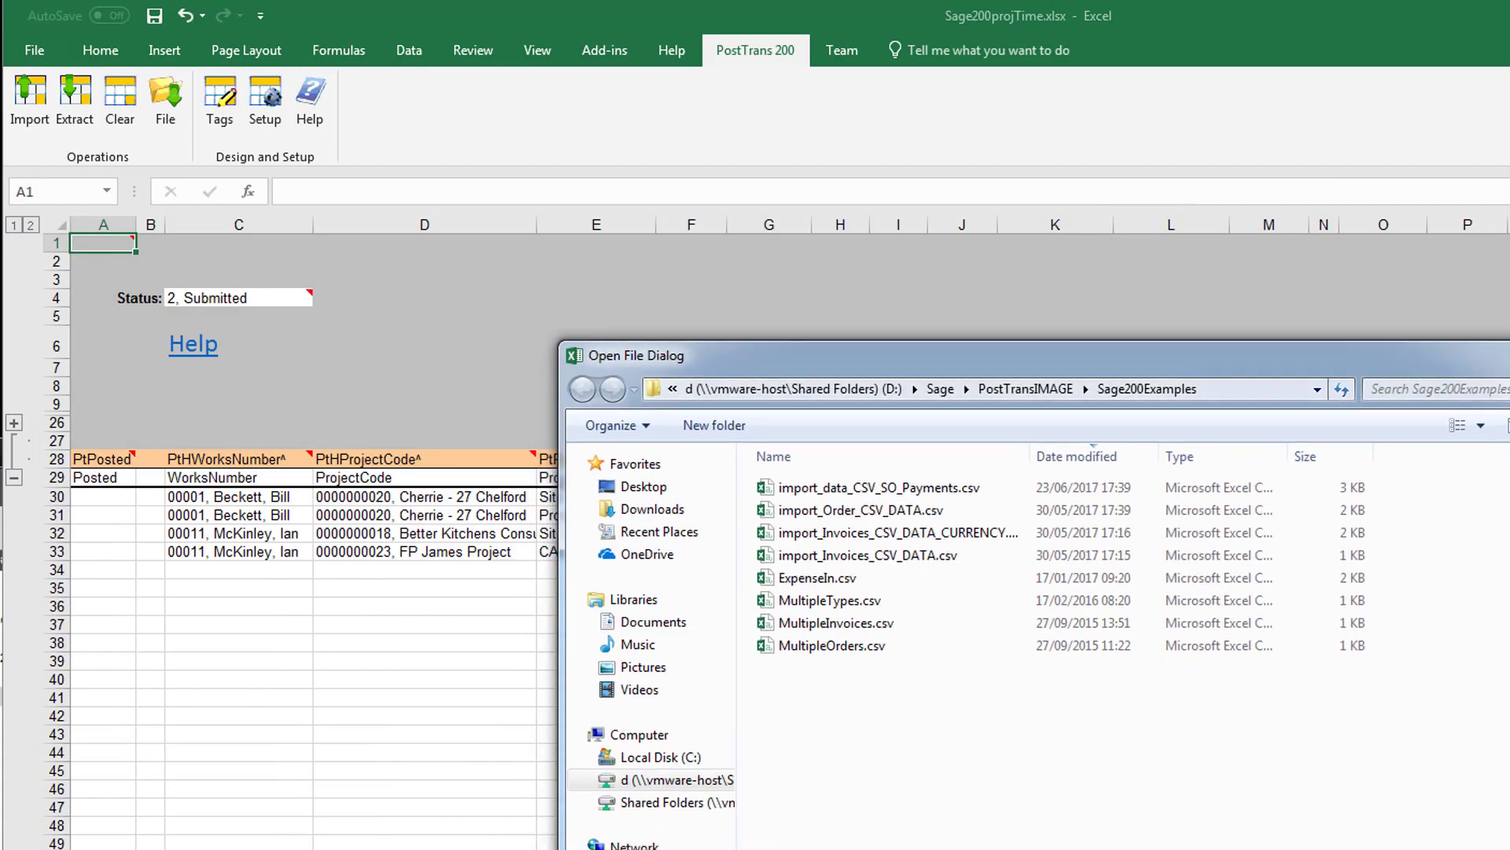
key("Escape")
Examine the import area from column C to I and the formulas in ChrgRateType and CostRateType columns K and L
left_click(223, 498)
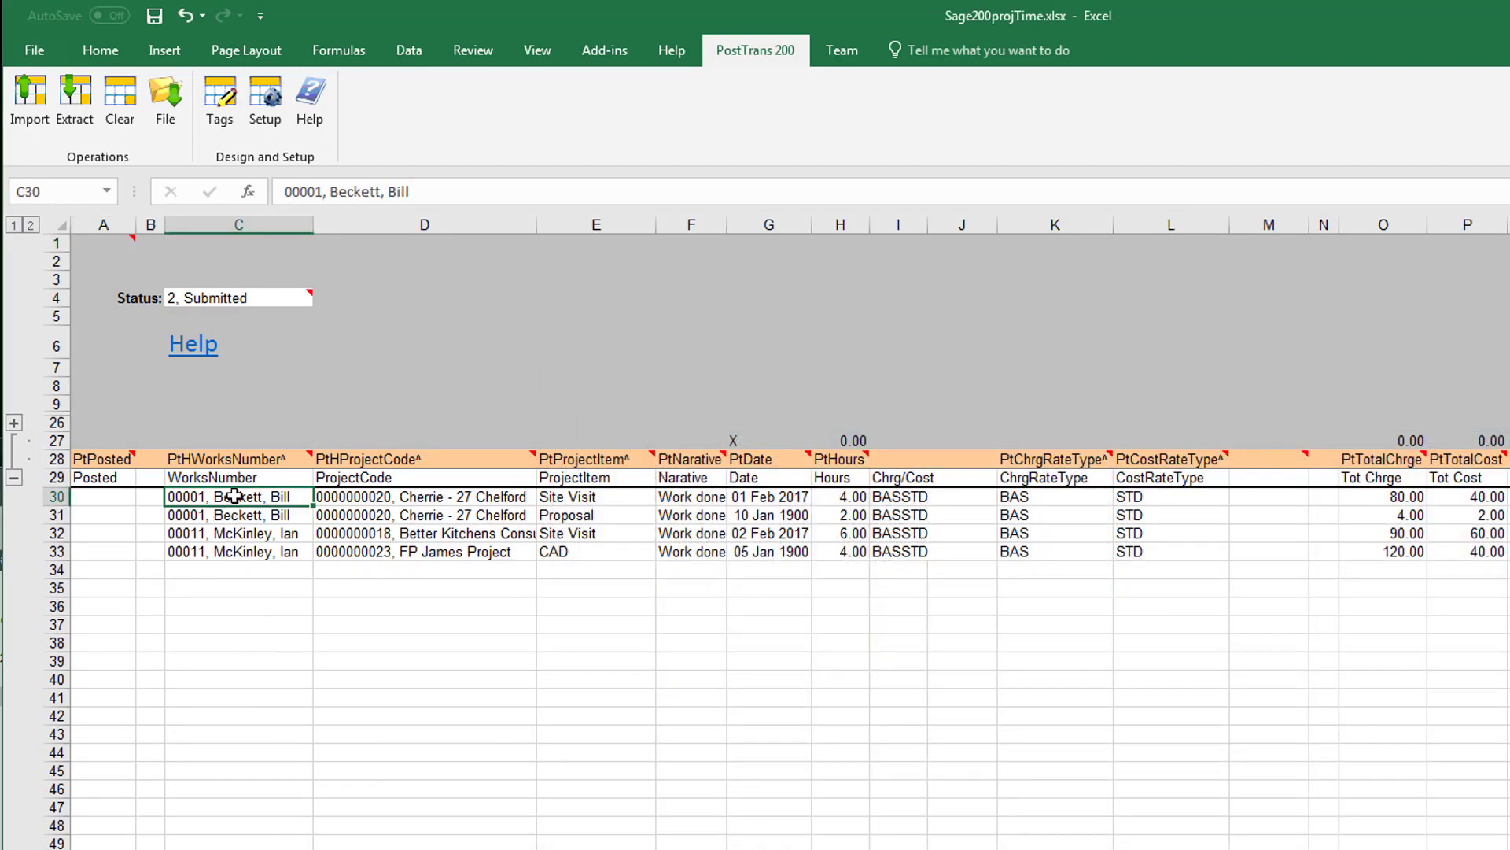
mouse_move(234, 495)
left_mouse_down()
mouse_move(542, 515)
mouse_move(1106, 510)
mouse_move(975, 498)
mouse_move(907, 512)
mouse_move(905, 848)
left_mouse_up()
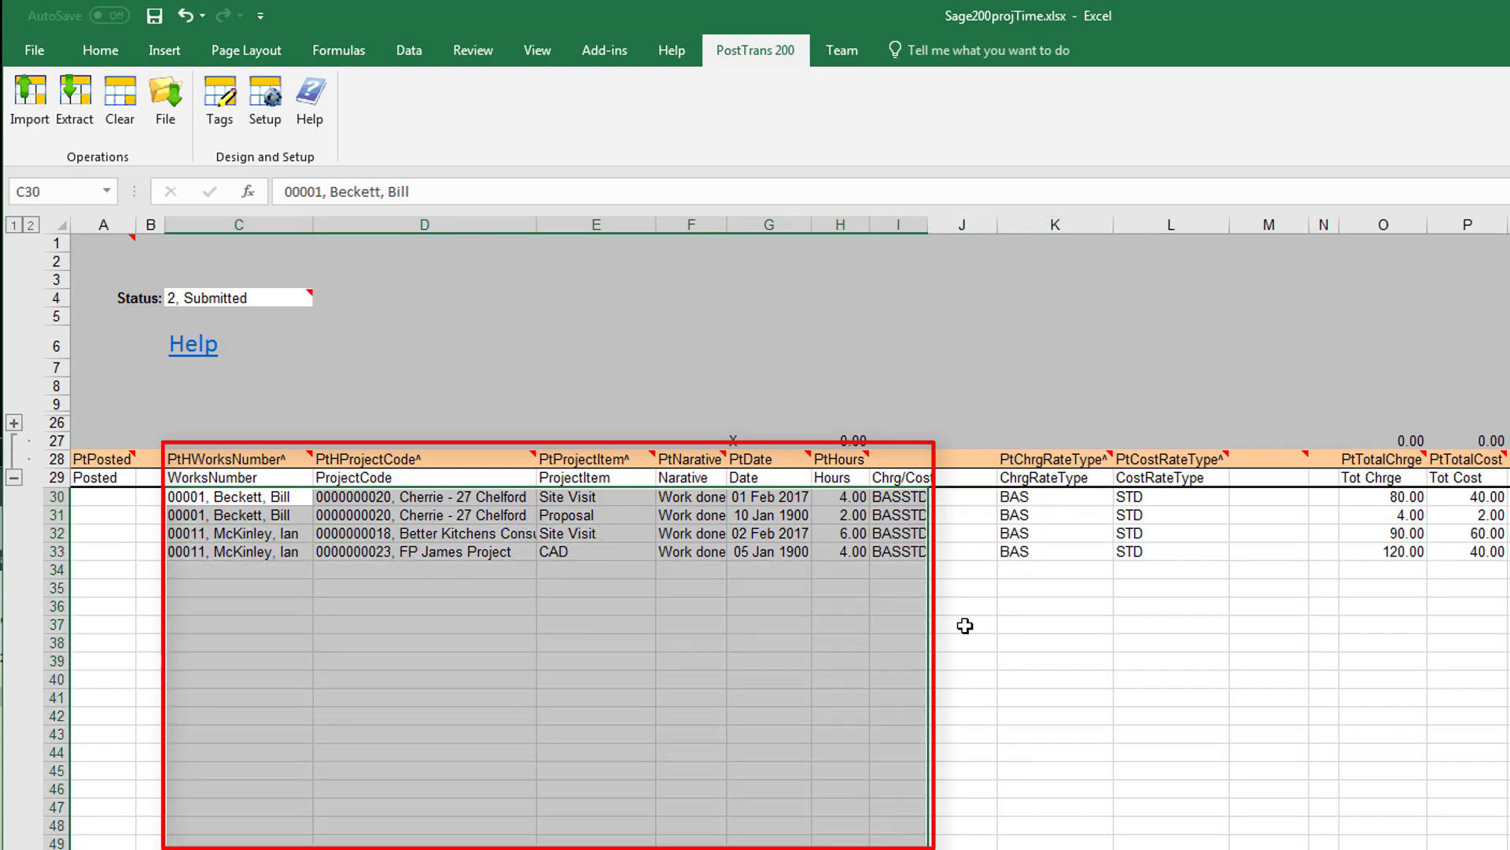
left_click(1067, 441)
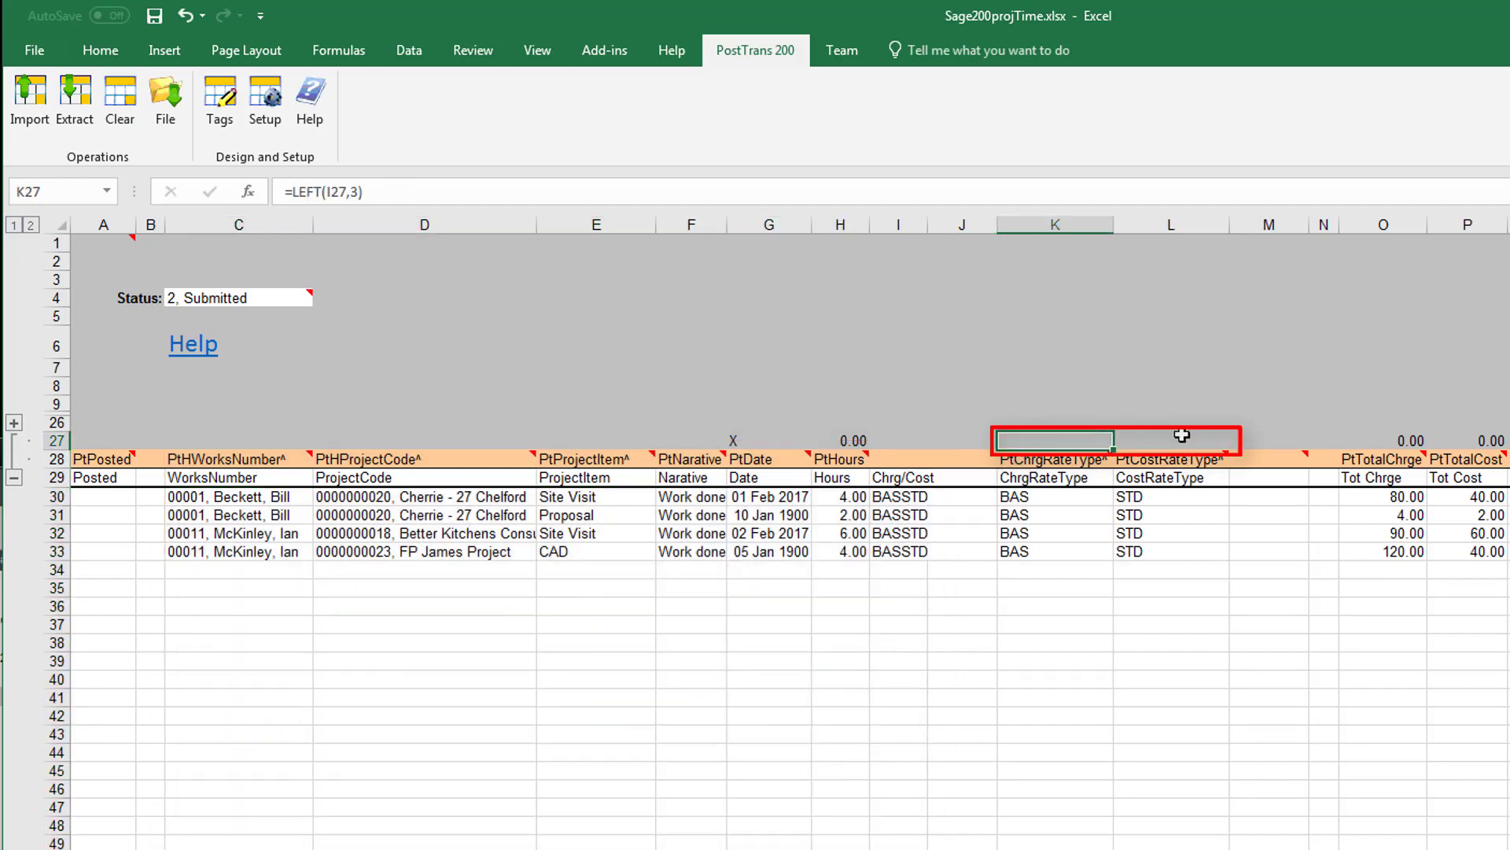
left_click_drag(1044, 501, 1164, 848)
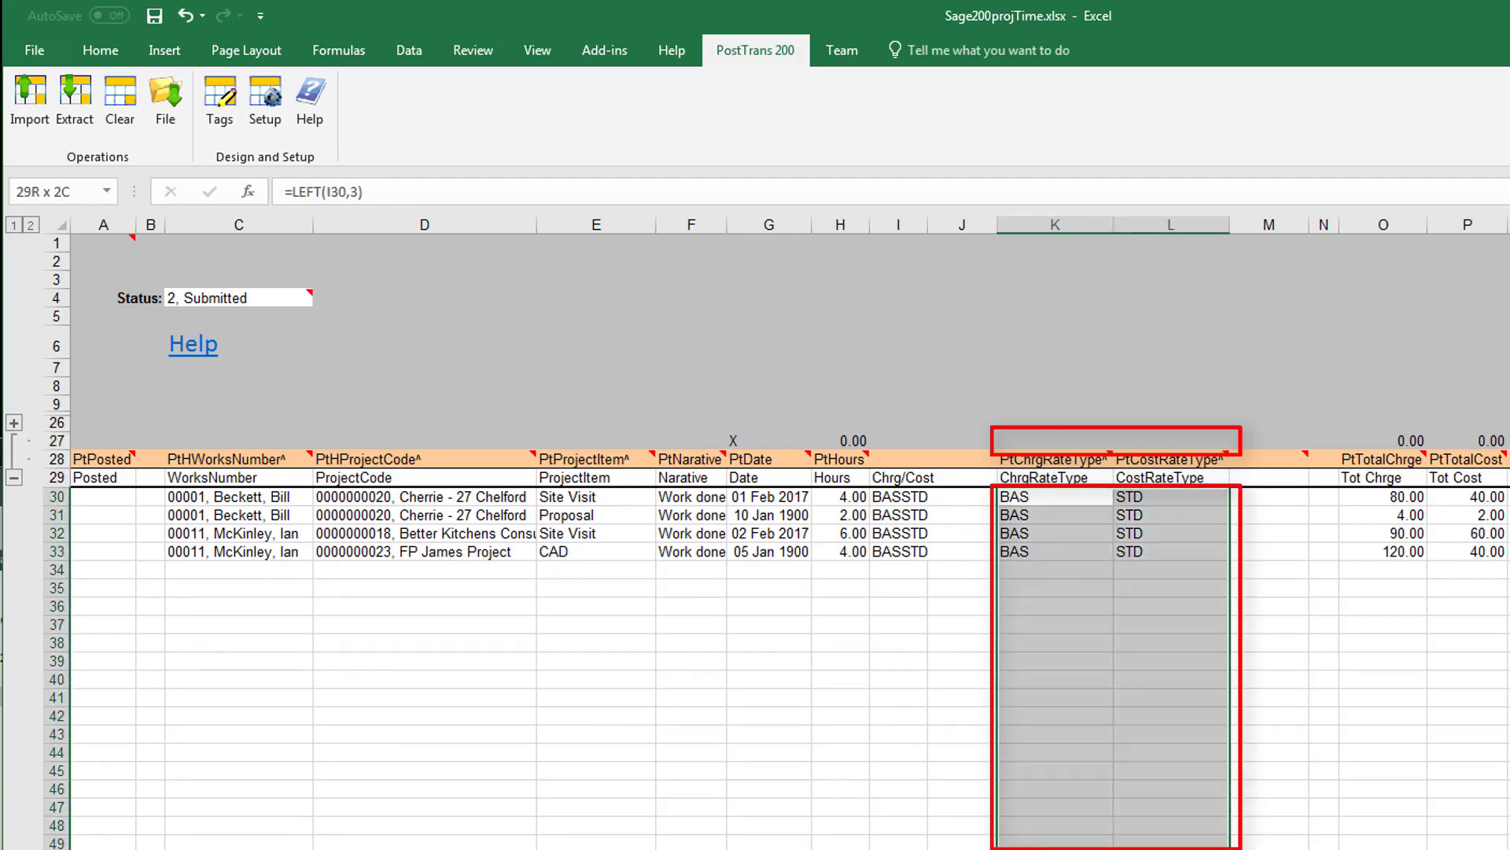
left_click_drag(227, 496, 905, 553)
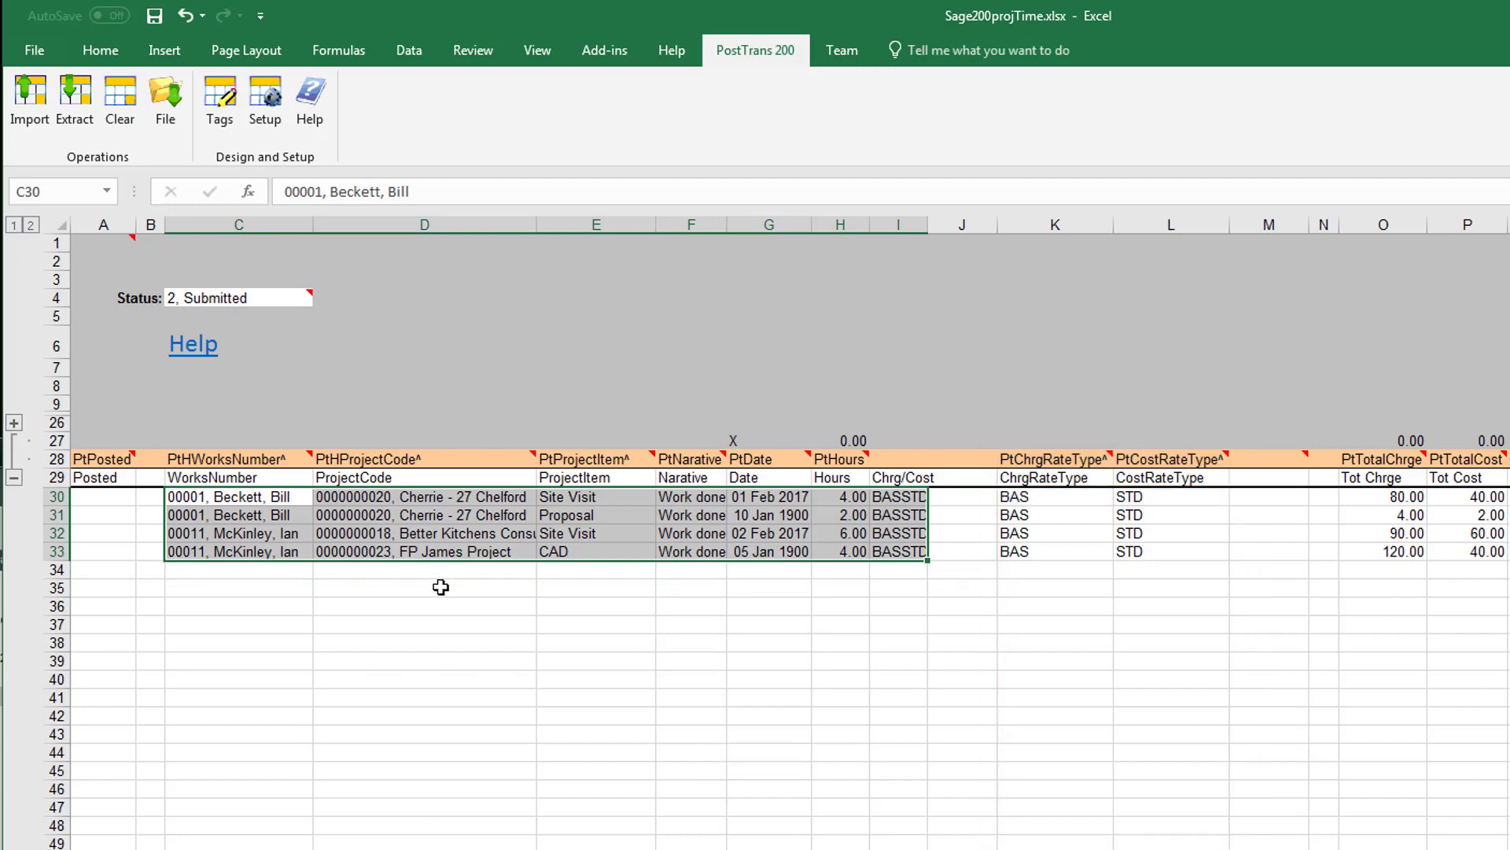
On the TimeSheet List sheet, append /Pahse2 to the project code in D35
left_click(405, 581)
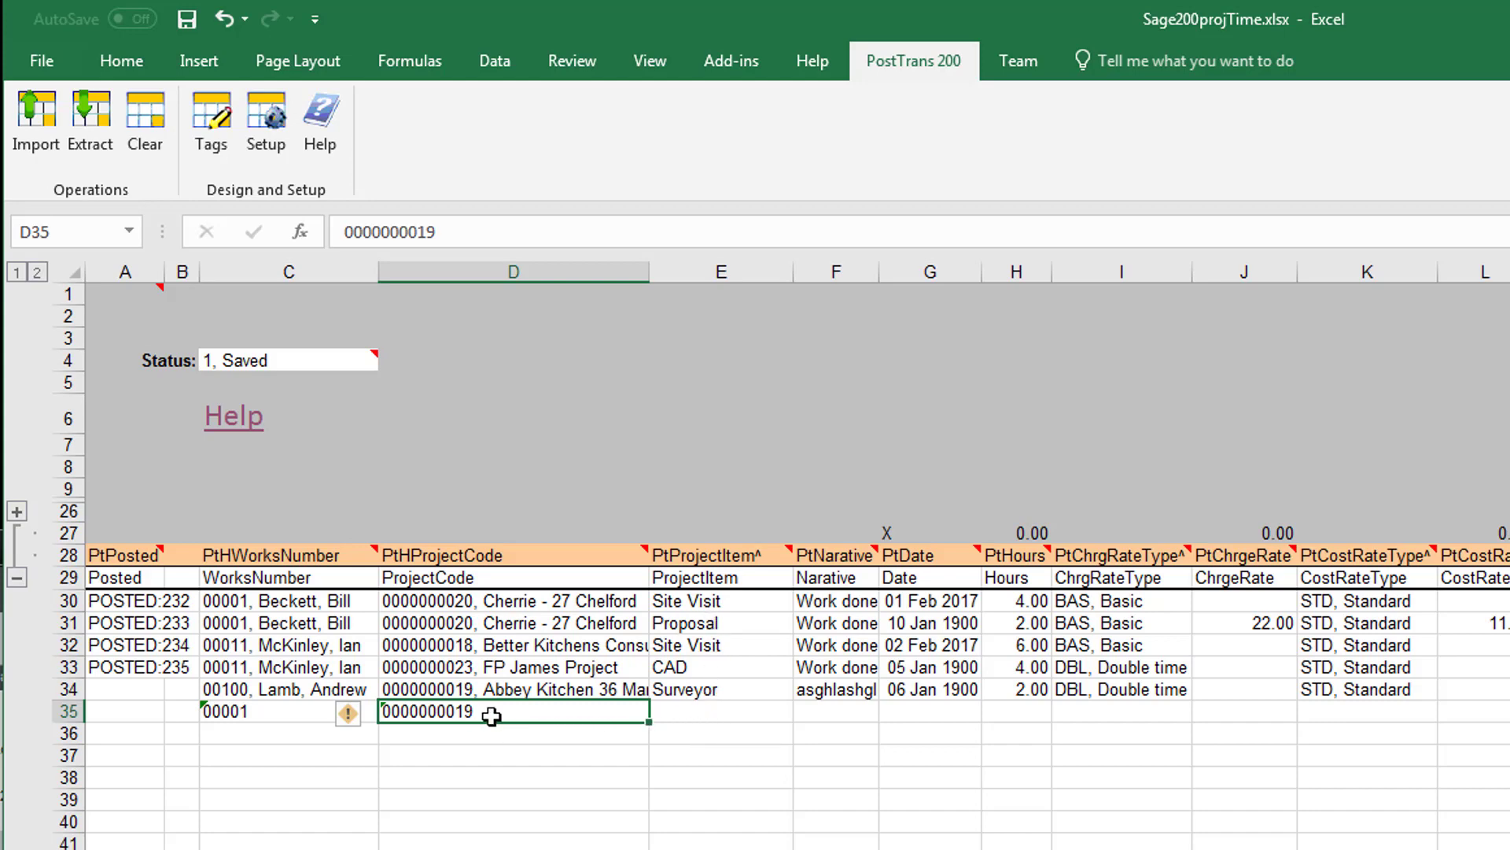
left_click(449, 234)
type("/Pahse")
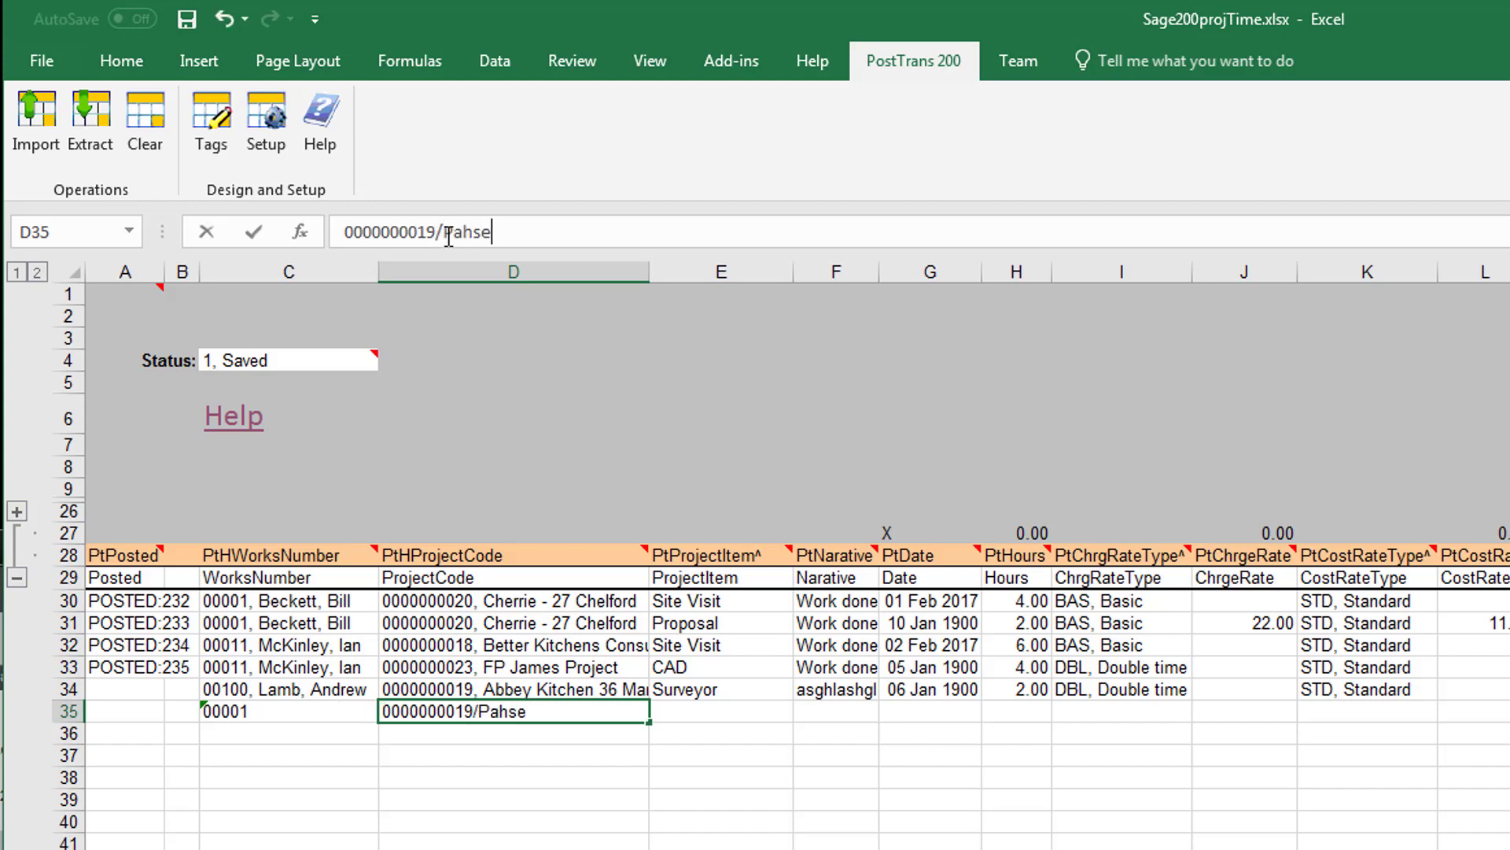
type("2")
left_click(707, 822)
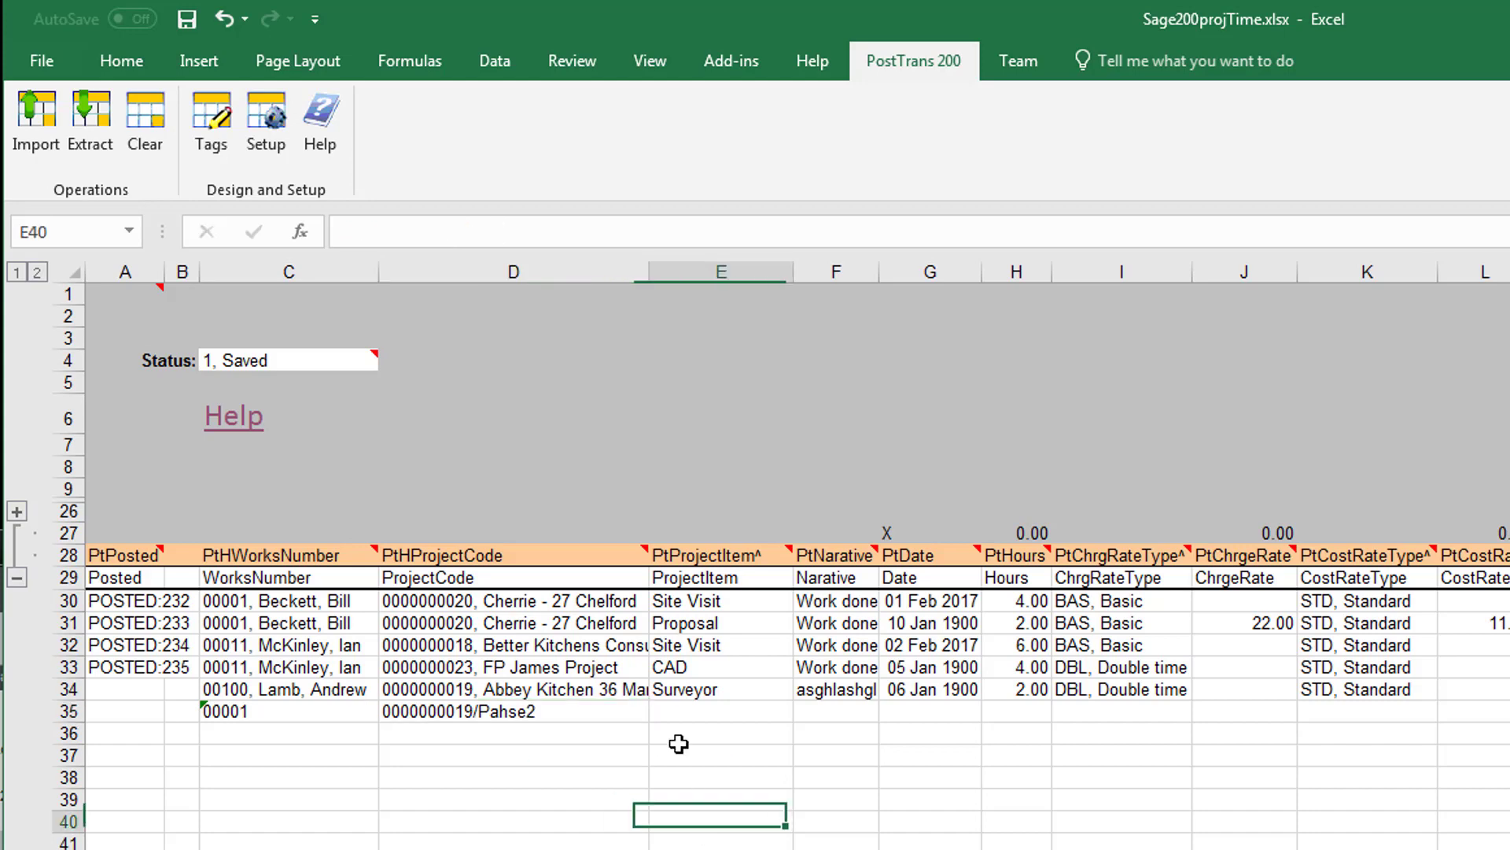
Copy the project item Surveyor from E34 into E35
left_click(673, 688)
key("ctrl+c")
left_click(684, 720)
key("ctrl+v")
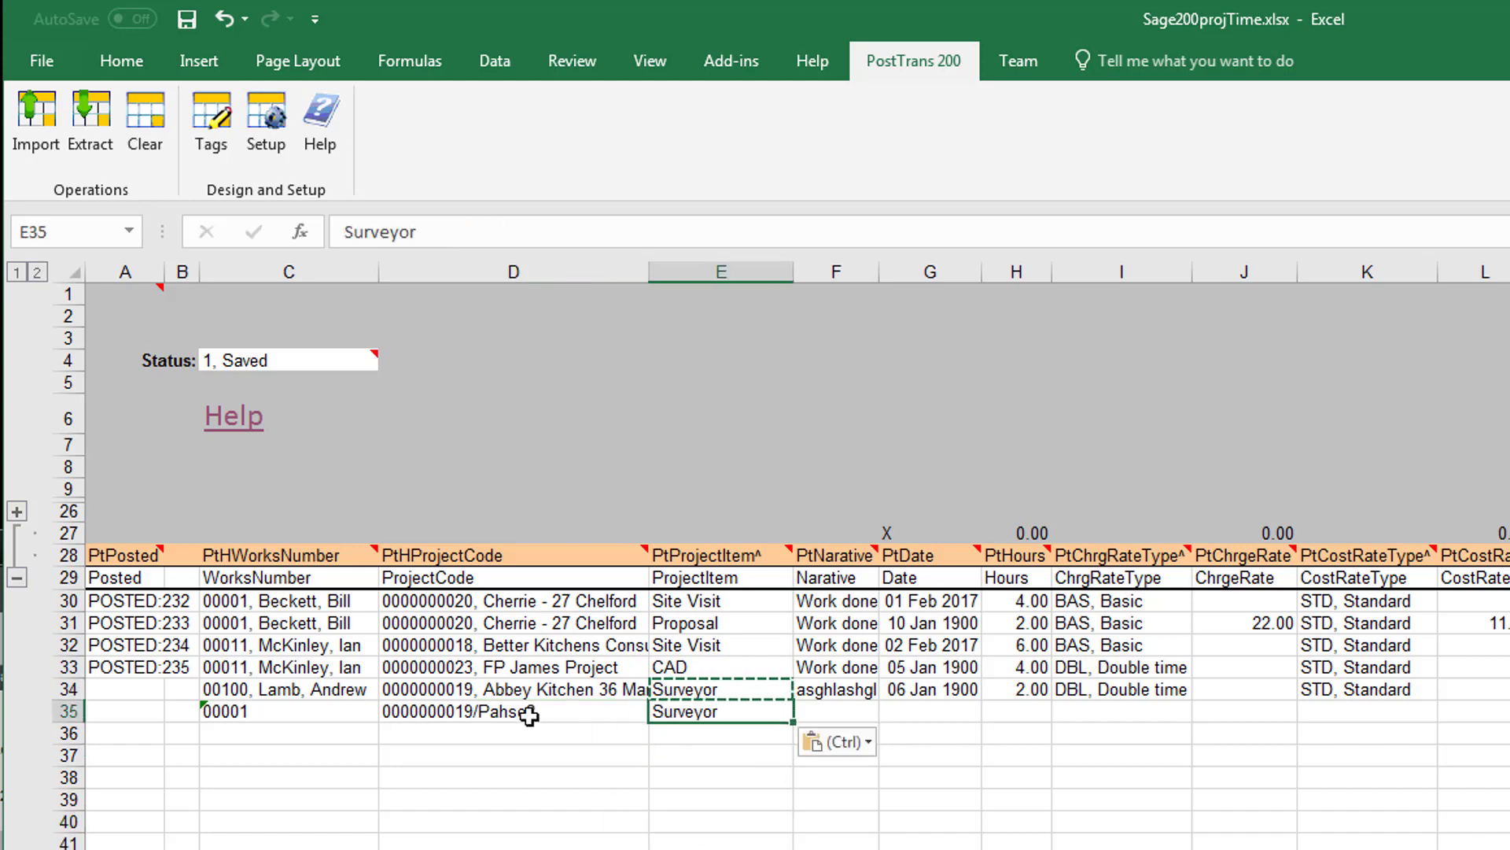
left_click(529, 711)
left_click_drag(454, 232, 475, 236)
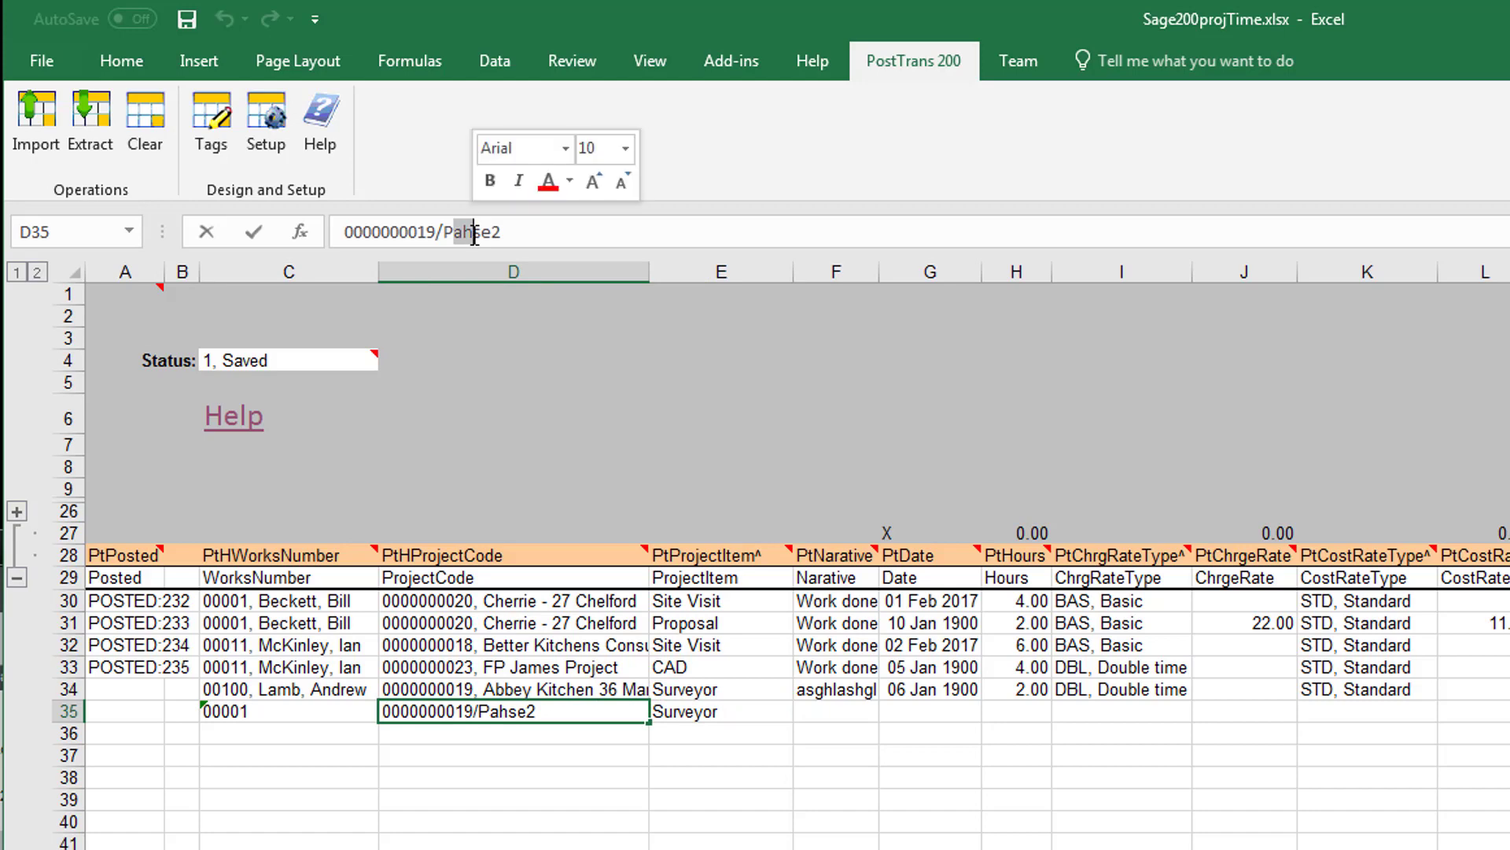
type("ha")
left_click(515, 777)
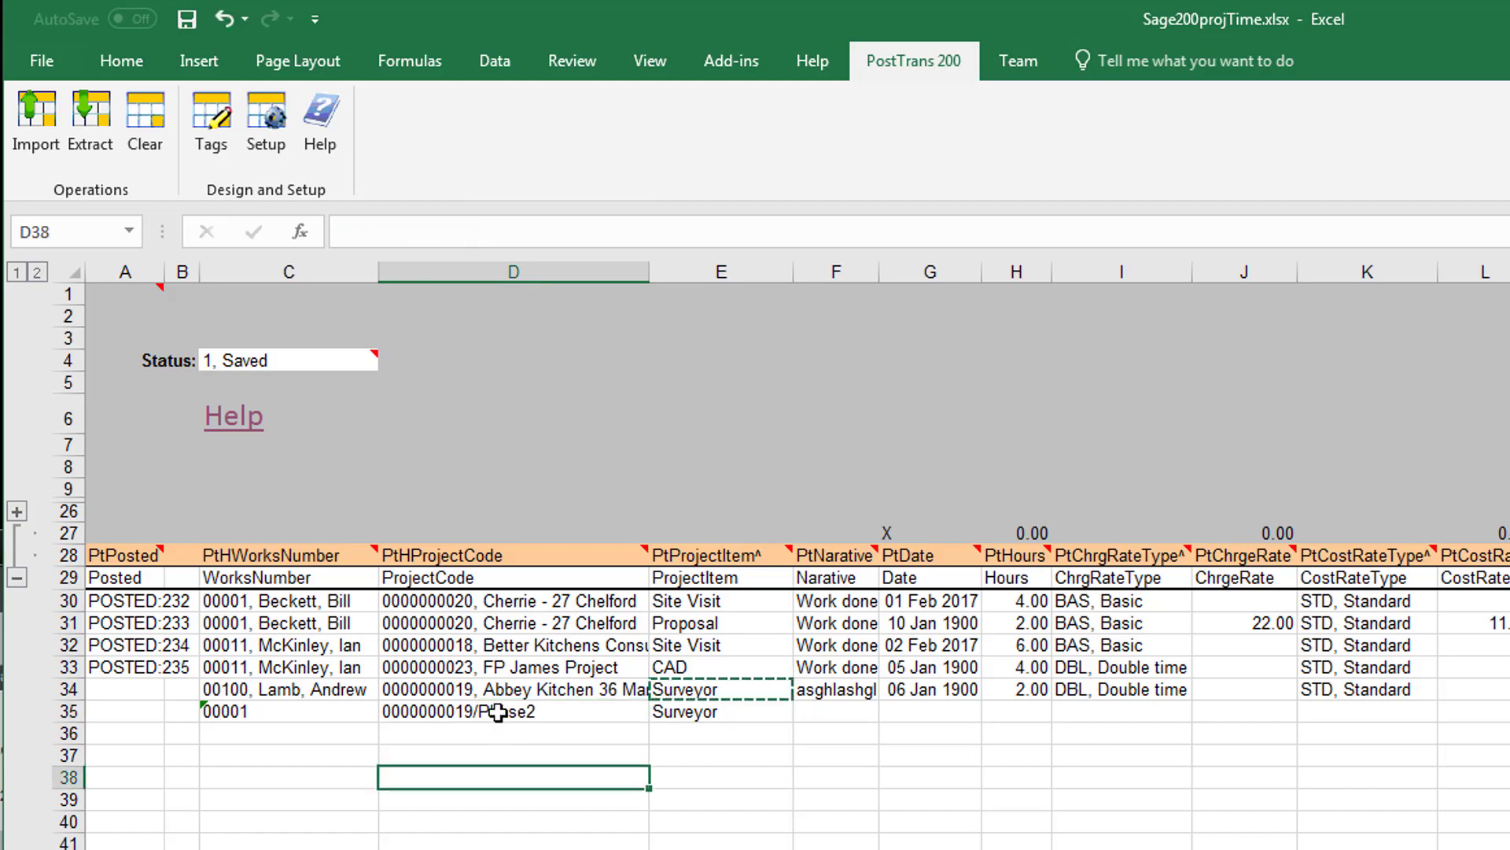
Copy the project code and item from D35:E35 into row 36 and change its phase to Phase3
left_click_drag(498, 713, 704, 713)
key("ctrl+c")
left_click(511, 734)
key("ctrl+v")
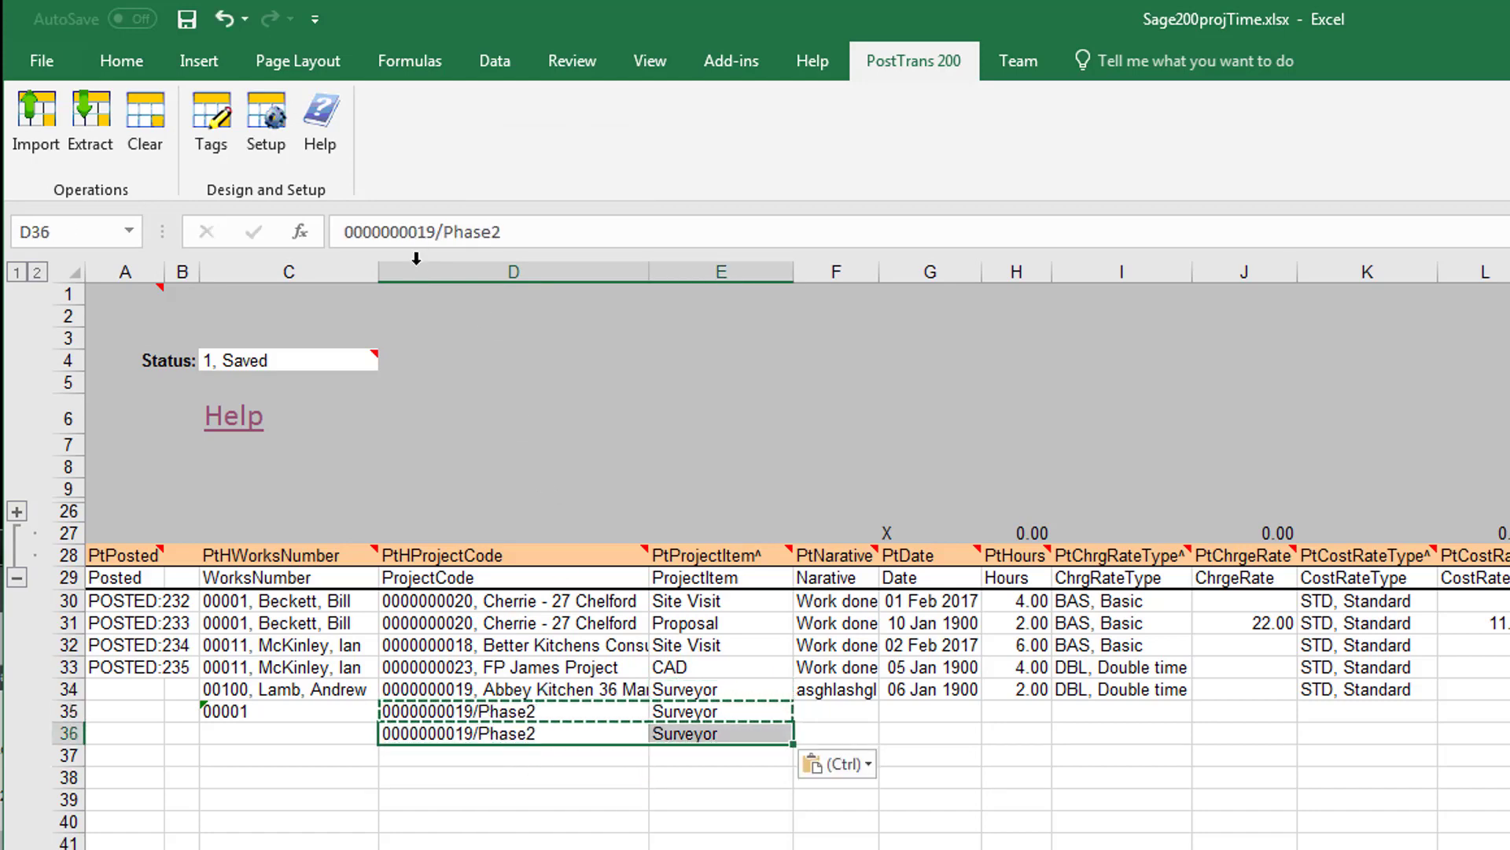
left_click_drag(491, 233, 501, 233)
type("3")
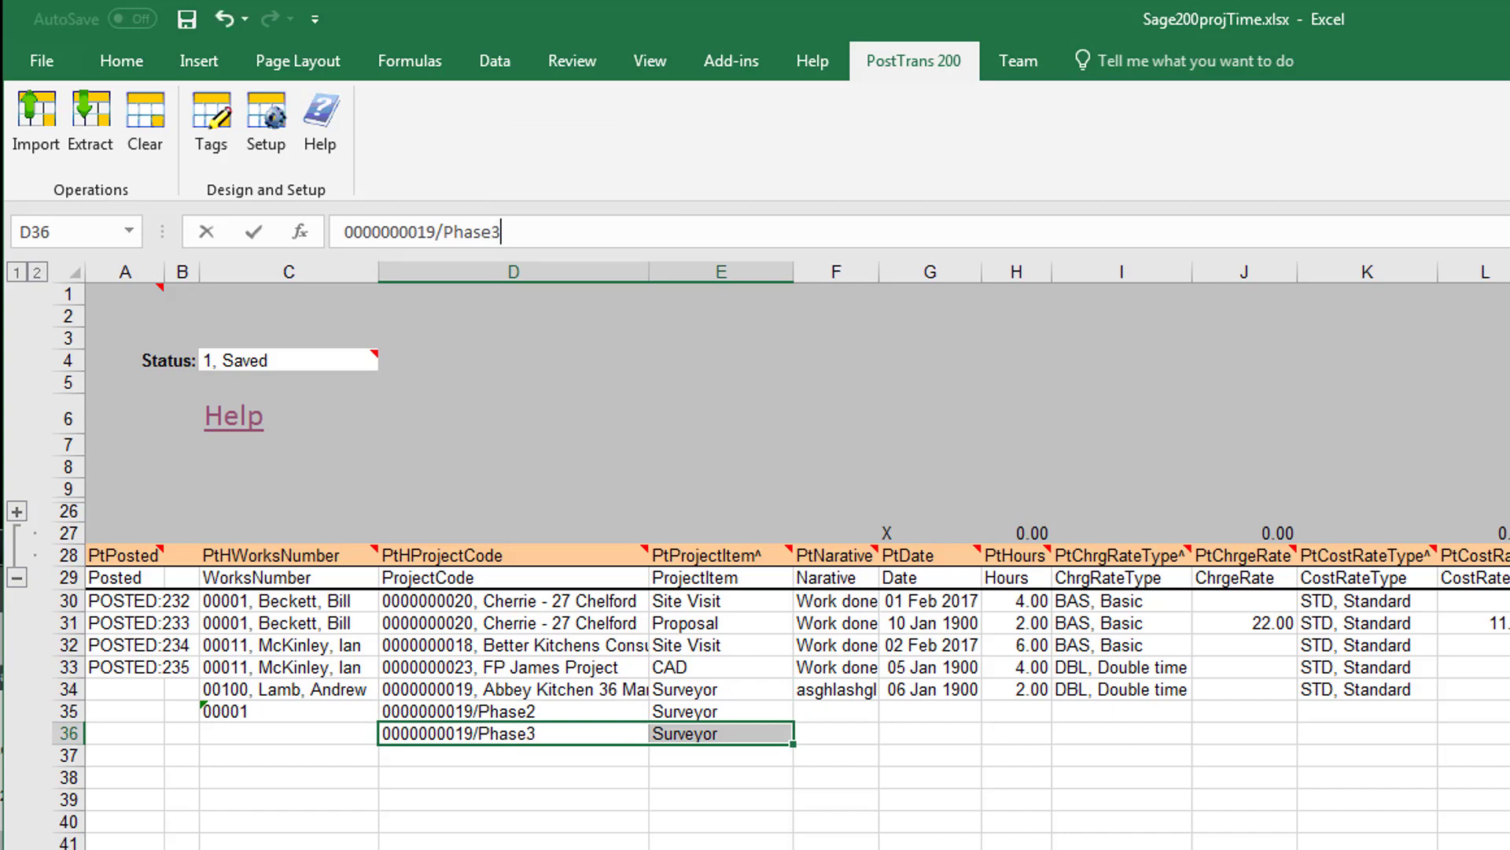
left_click(730, 821)
left_click(751, 710)
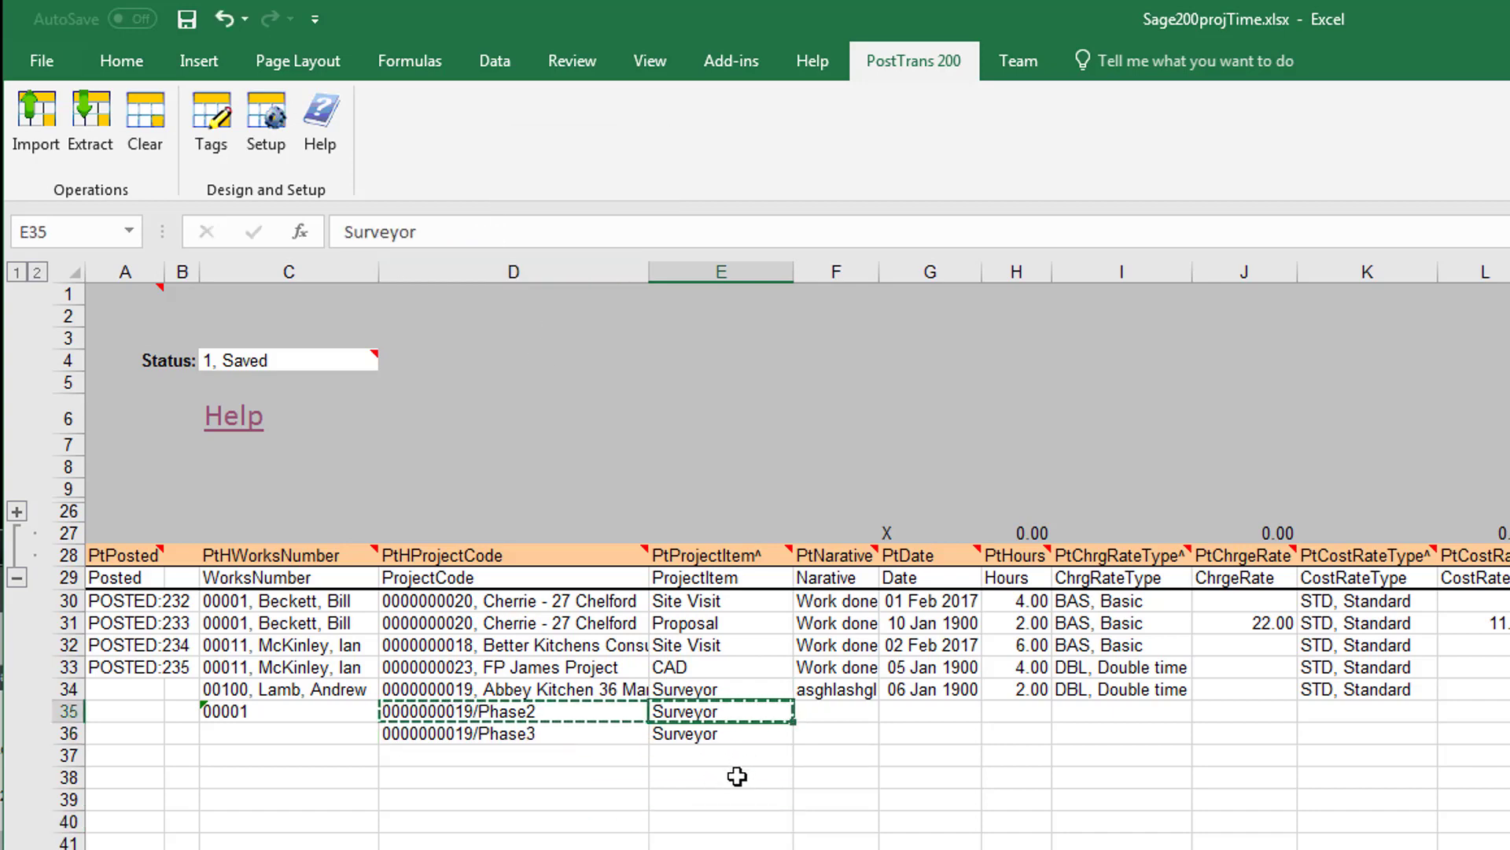
left_click(533, 714)
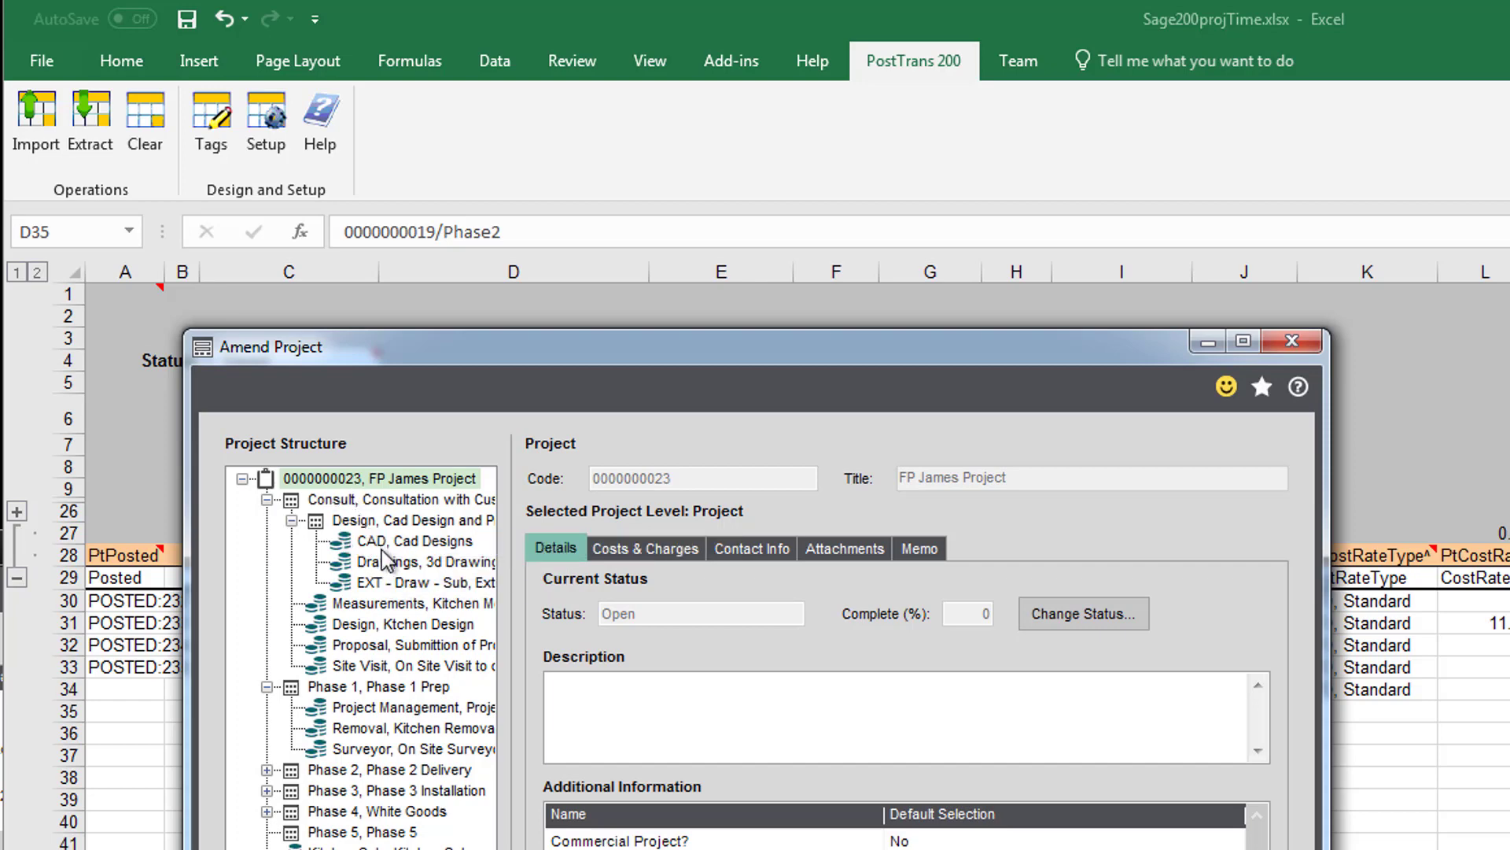
left_click(422, 541)
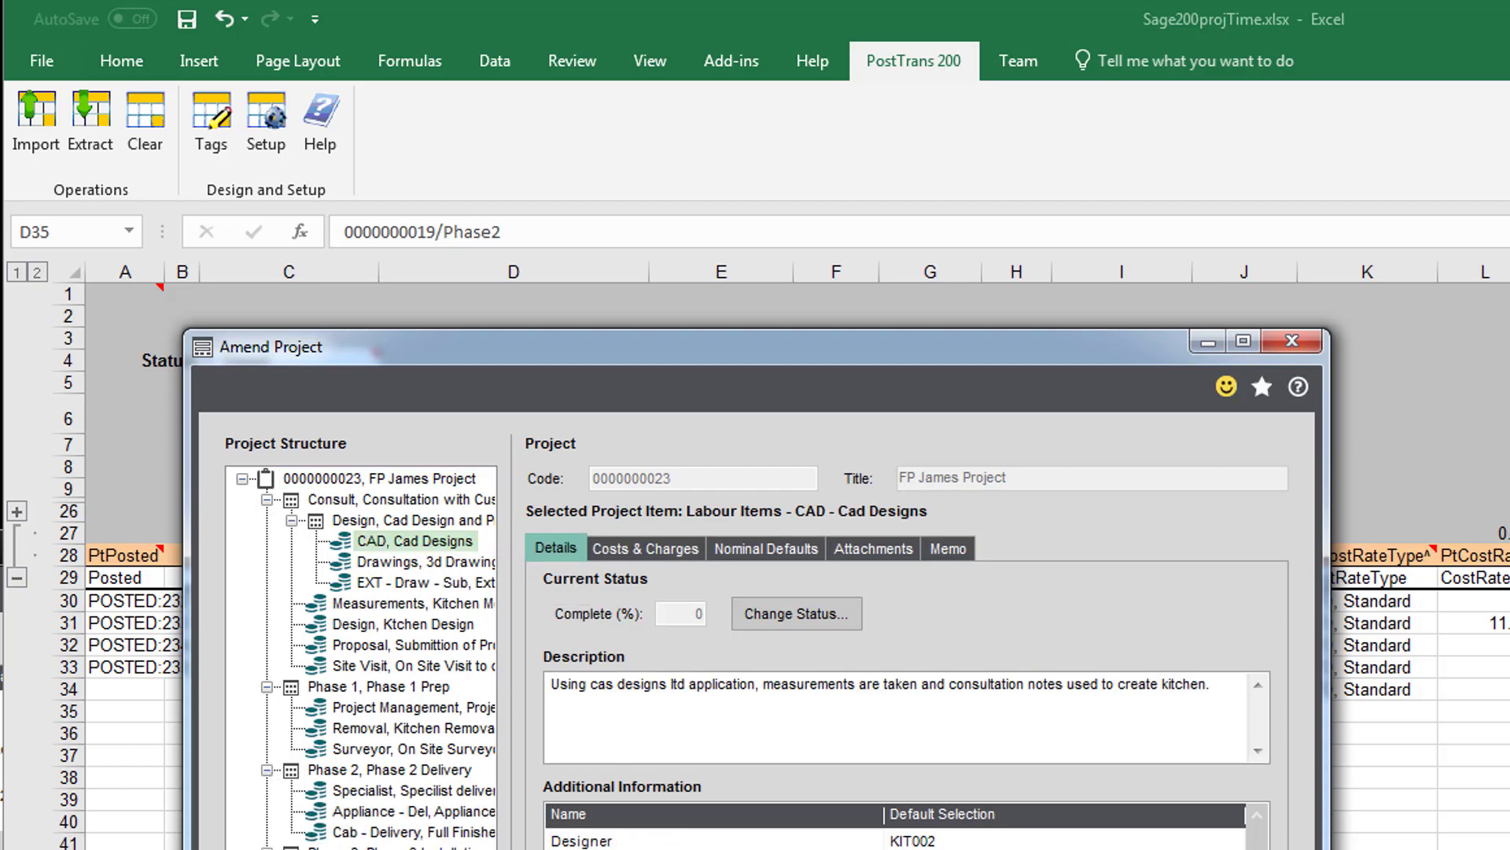
left_click(268, 849)
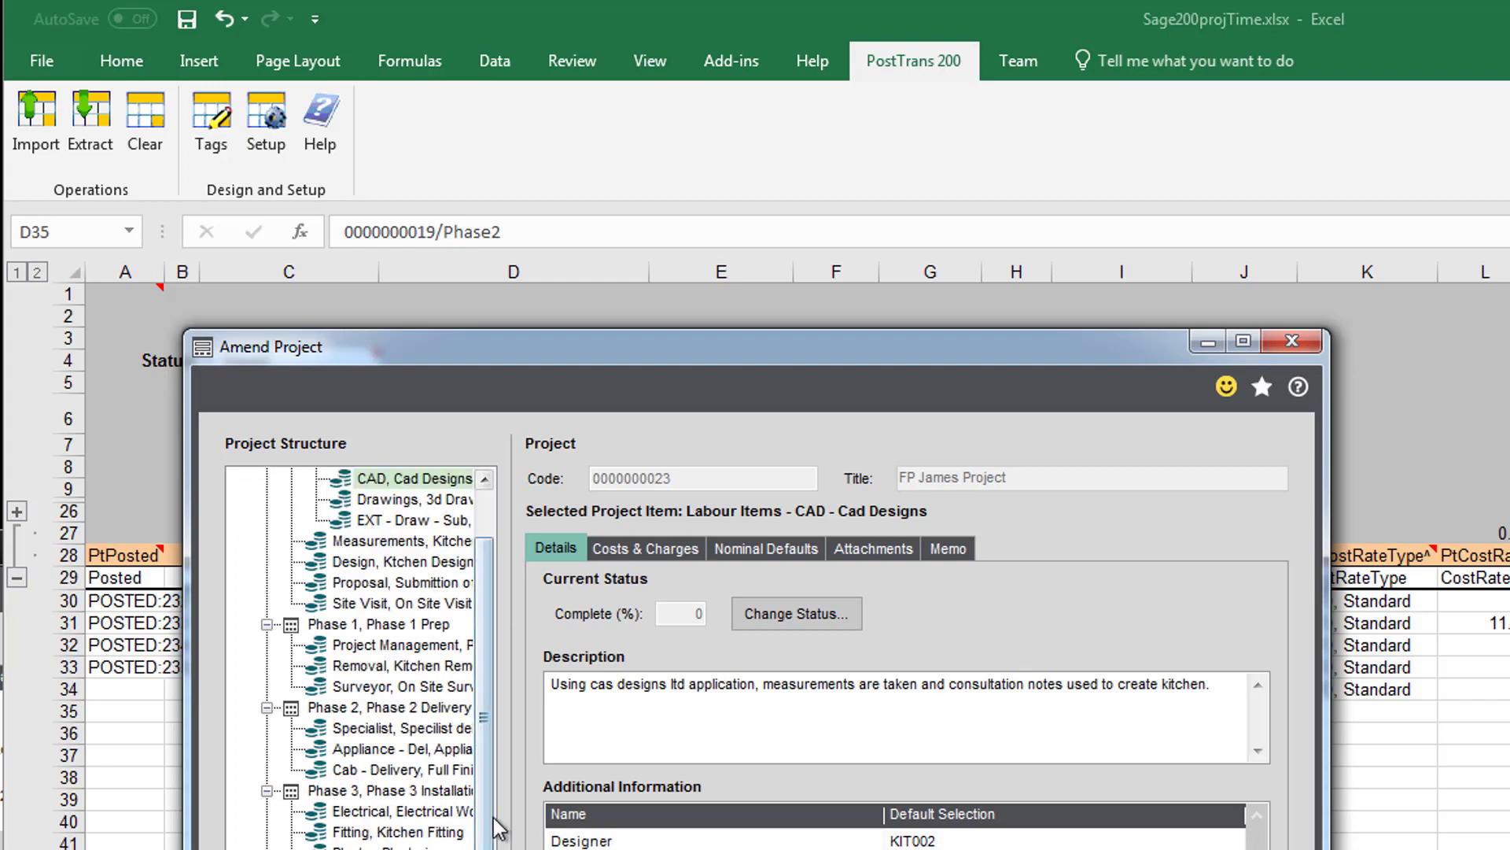
scroll(415, 621, "up", 1)
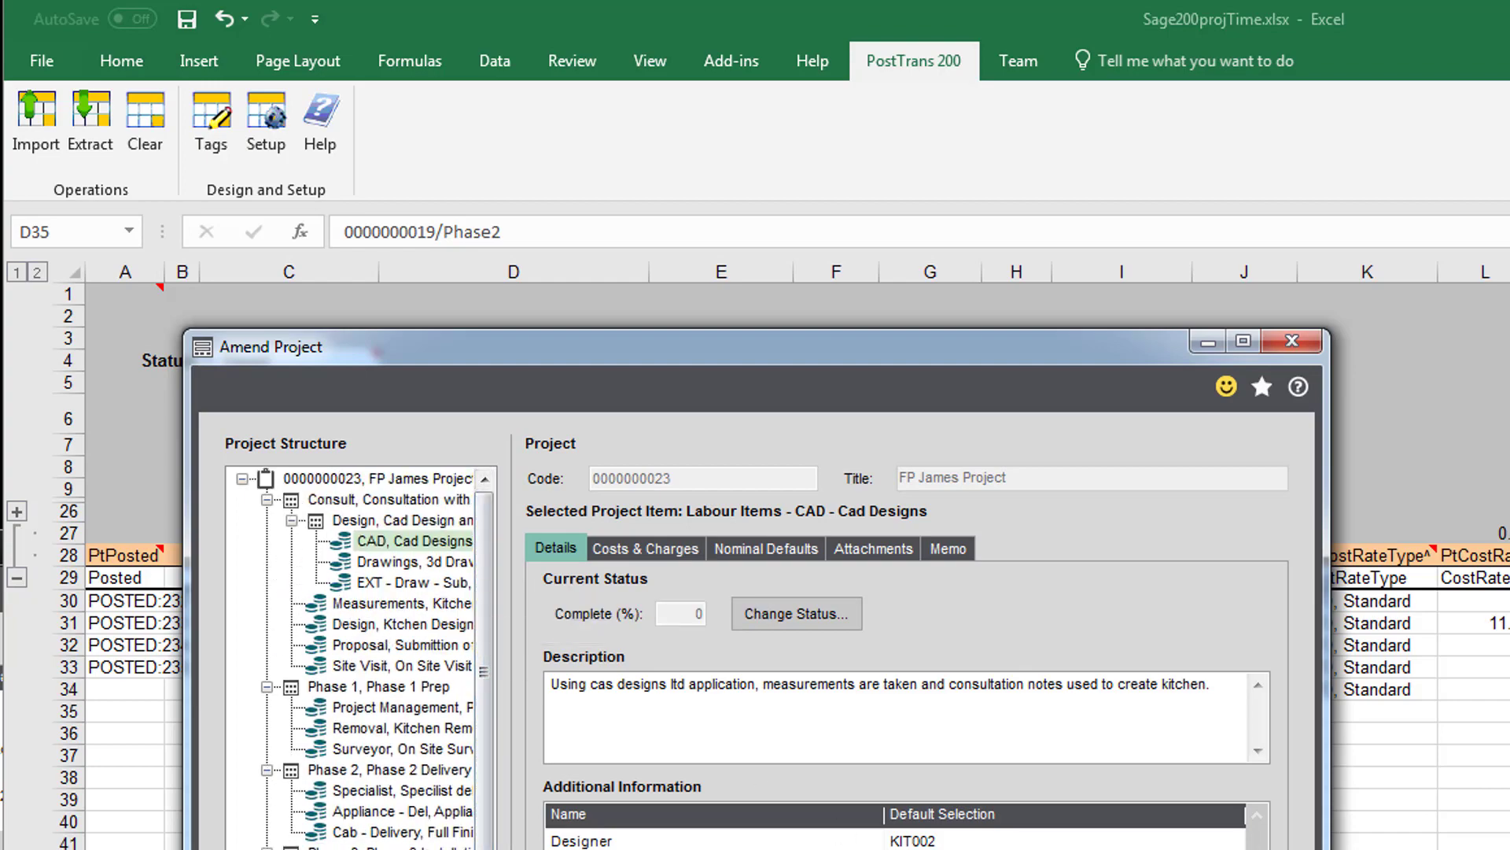
key("alt+Tab")
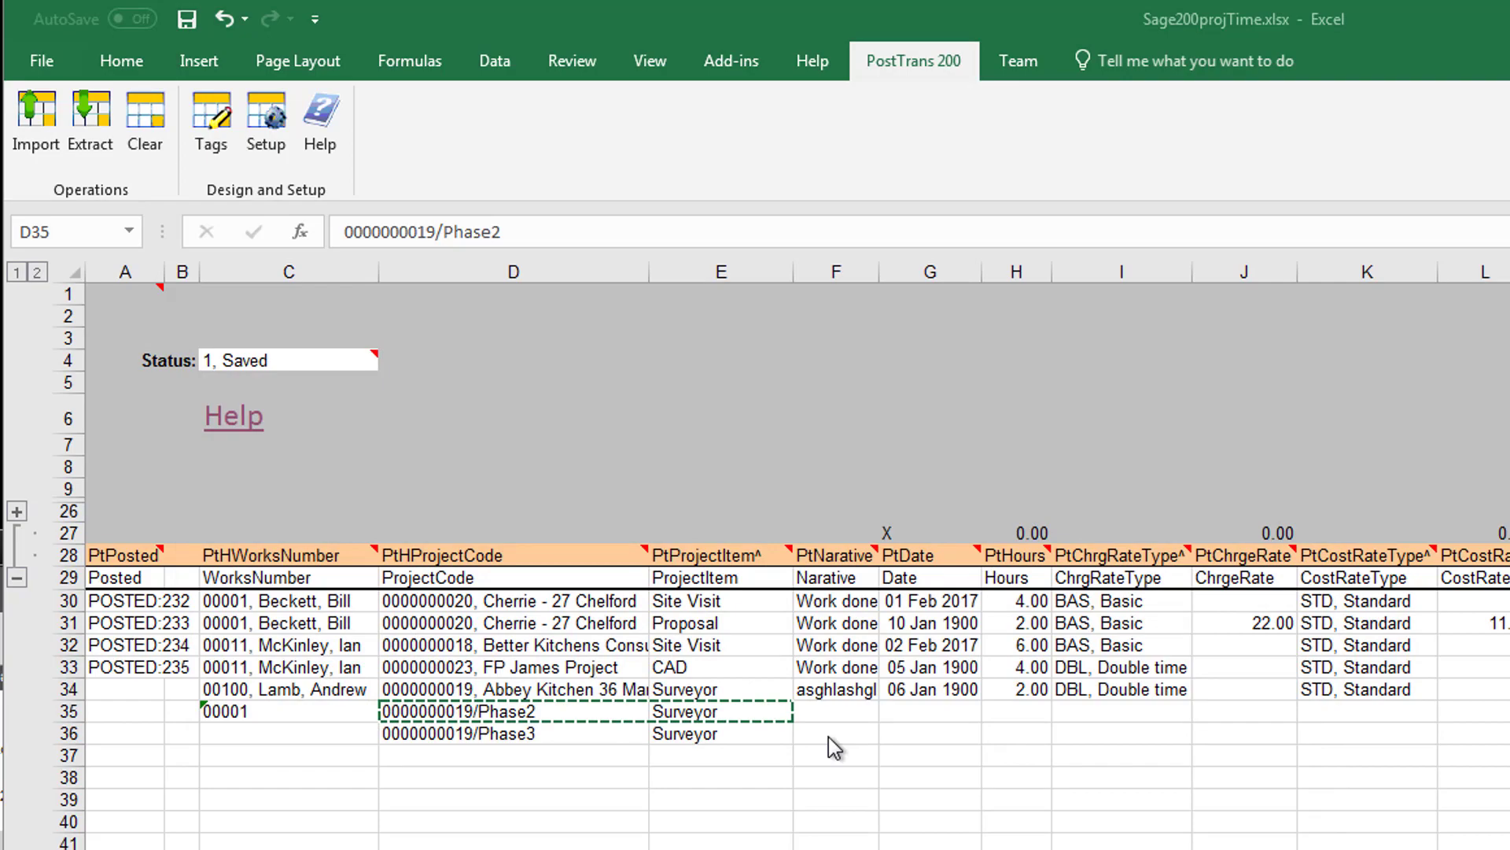